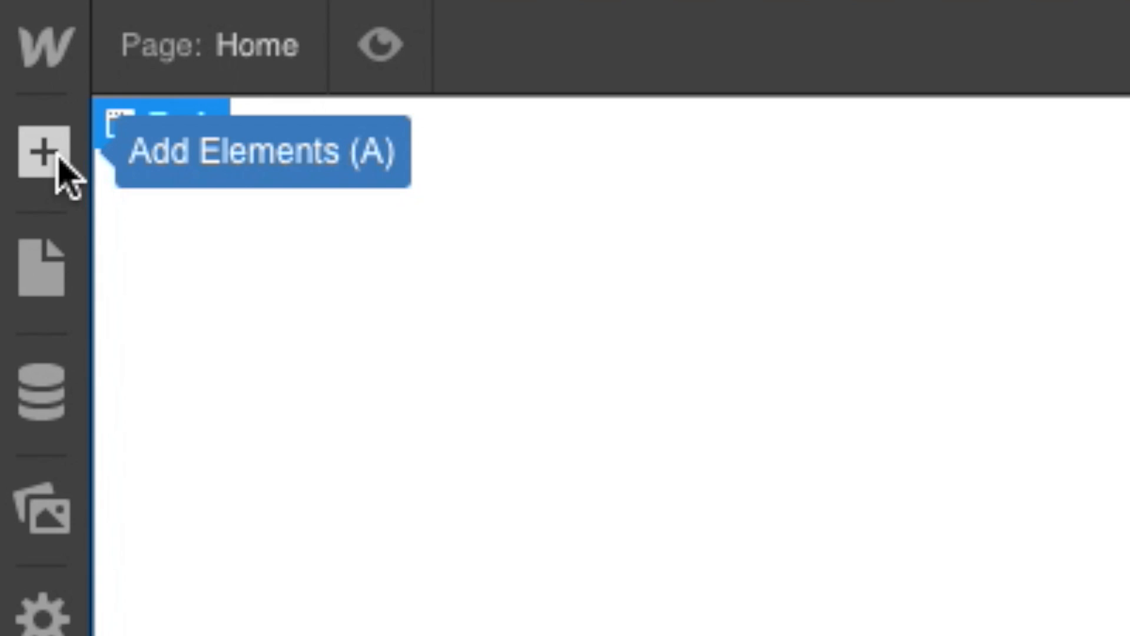
Step: Examine the Nike home page's layout from the hero banner through the product sections down to the footer
{"action": "left_click", "coordinate": [7, 47]}
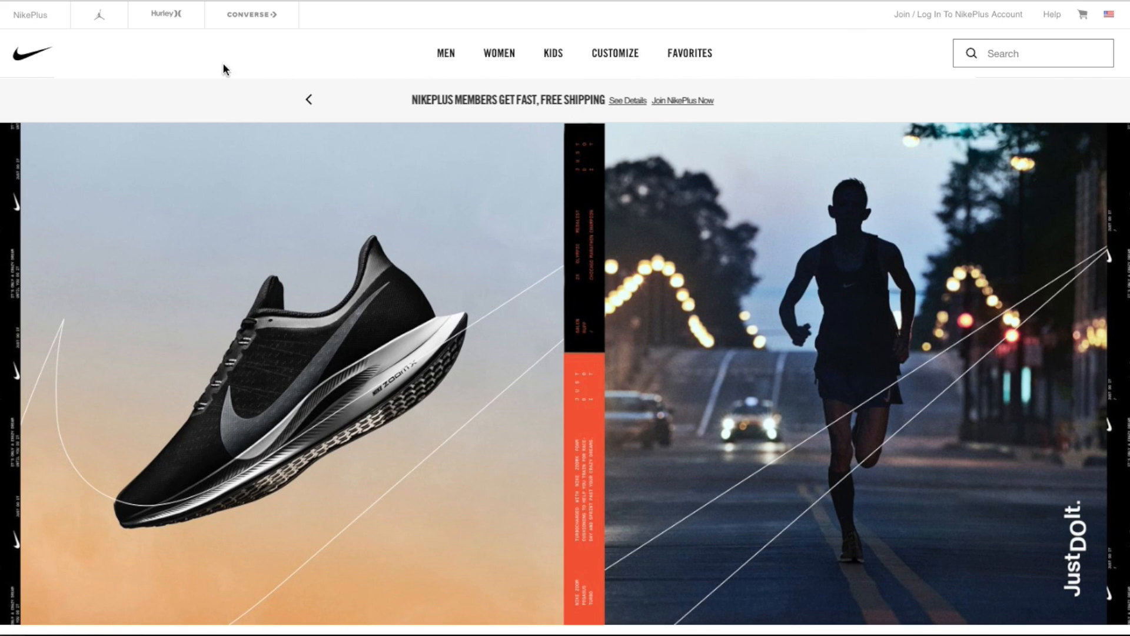
{"action": "scroll", "coordinate": [246, 229], "scroll_direction": "down", "scroll_amount": 2}
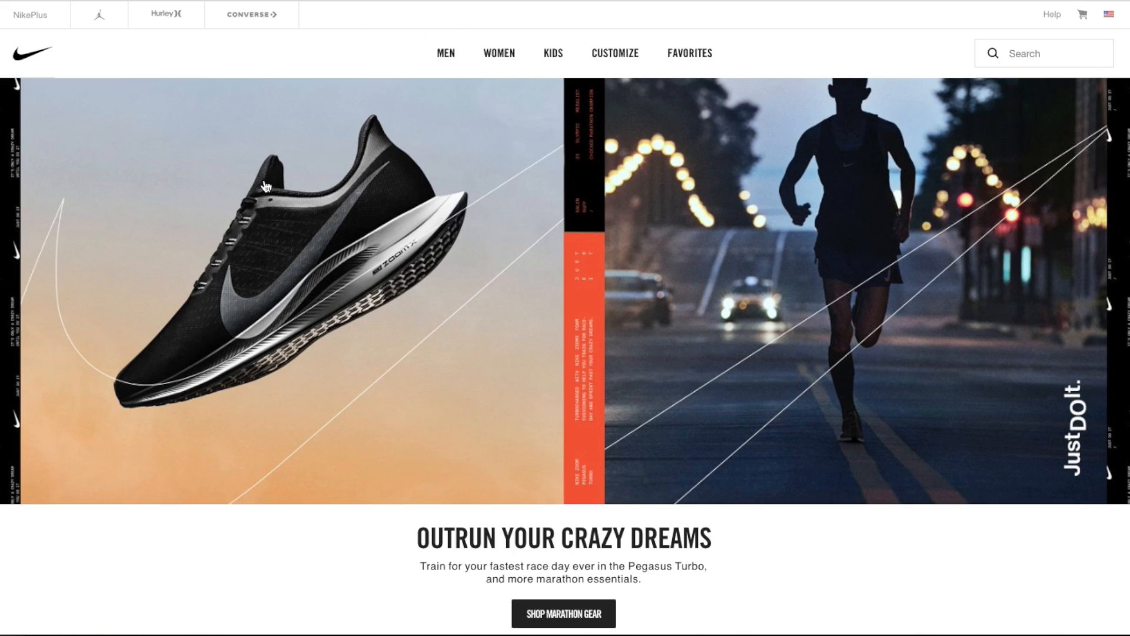
{"action": "scroll", "coordinate": [705, 325], "scroll_direction": "down", "scroll_amount": 5}
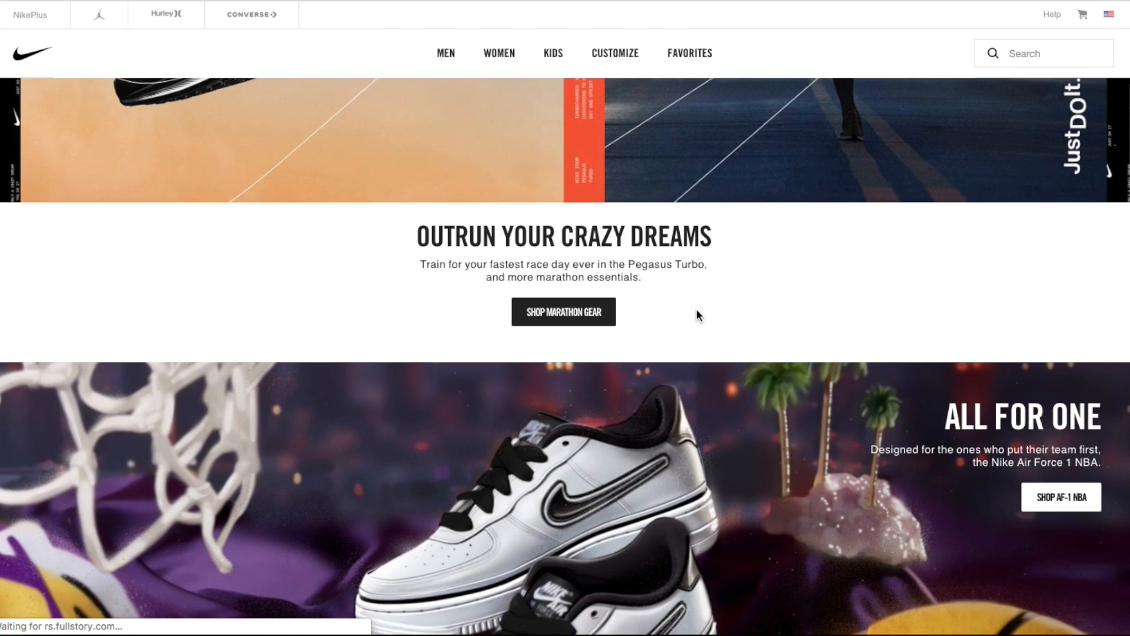
{"action": "scroll", "coordinate": [433, 307], "scroll_direction": "down", "scroll_amount": 5}
{"action": "scroll", "coordinate": [613, 428], "scroll_direction": "down", "scroll_amount": 4}
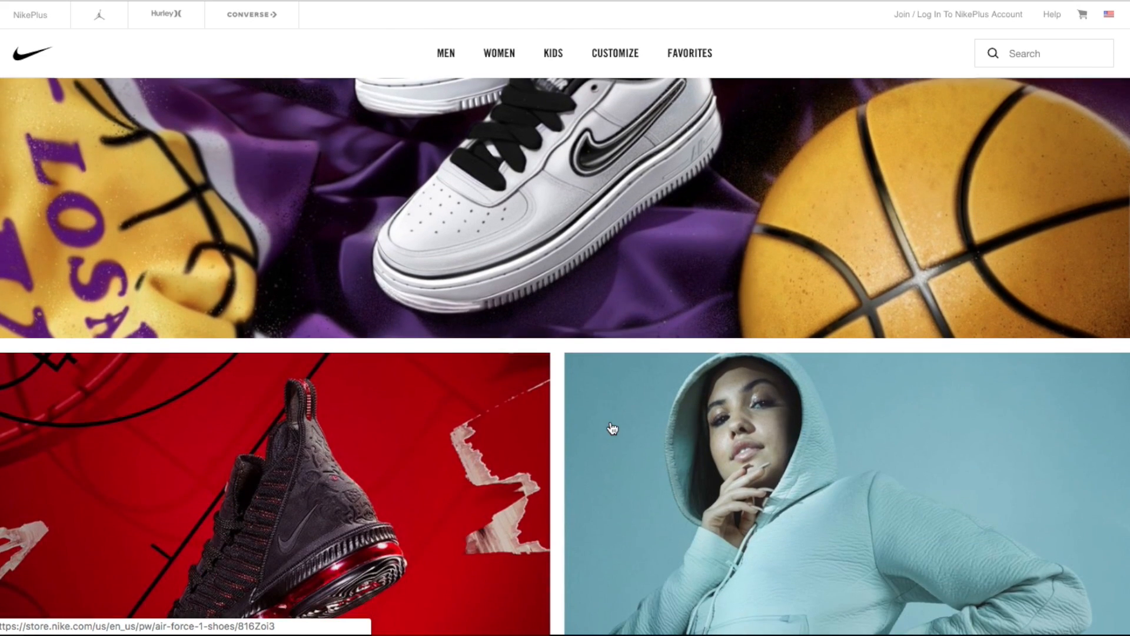
{"action": "scroll", "coordinate": [684, 477], "scroll_direction": "down", "scroll_amount": 3}
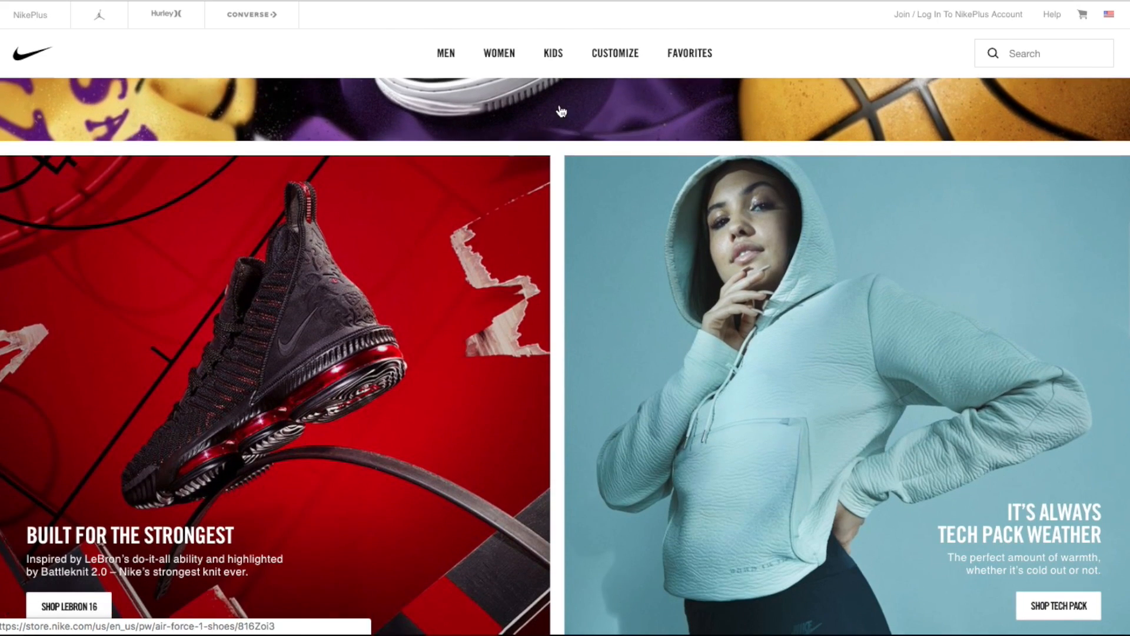
{"action": "mouse_move", "coordinate": [535, 149]}
{"action": "left_mouse_down"}
{"action": "mouse_move", "coordinate": [535, 238]}
{"action": "mouse_move", "coordinate": [533, 146]}
{"action": "left_mouse_up"}
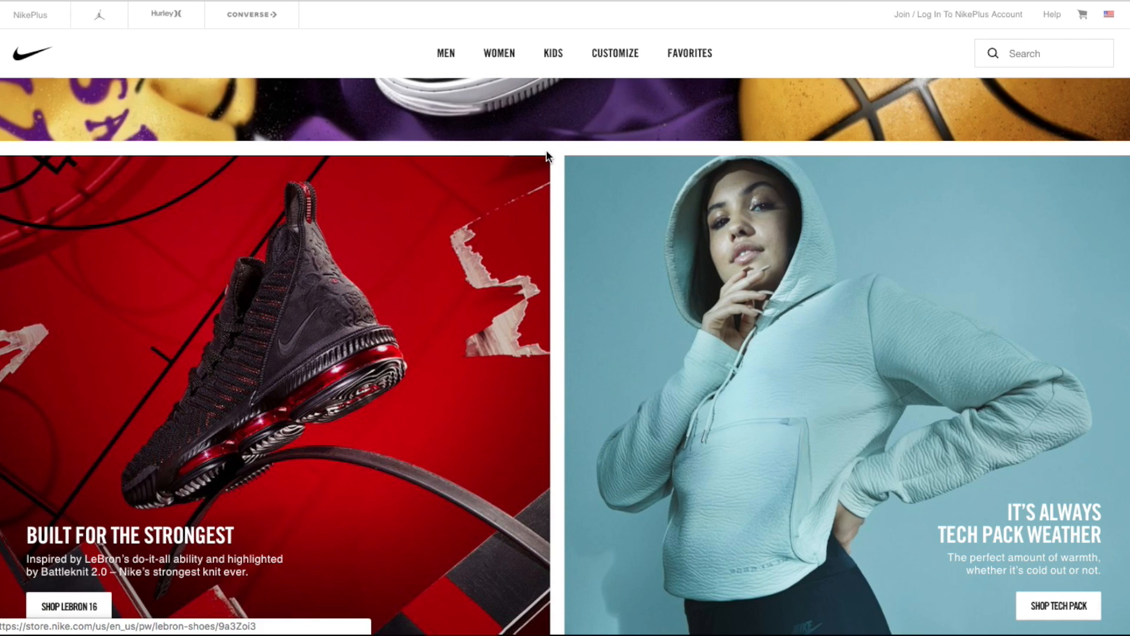
{"action": "scroll", "coordinate": [547, 262], "scroll_direction": "down", "scroll_amount": 2}
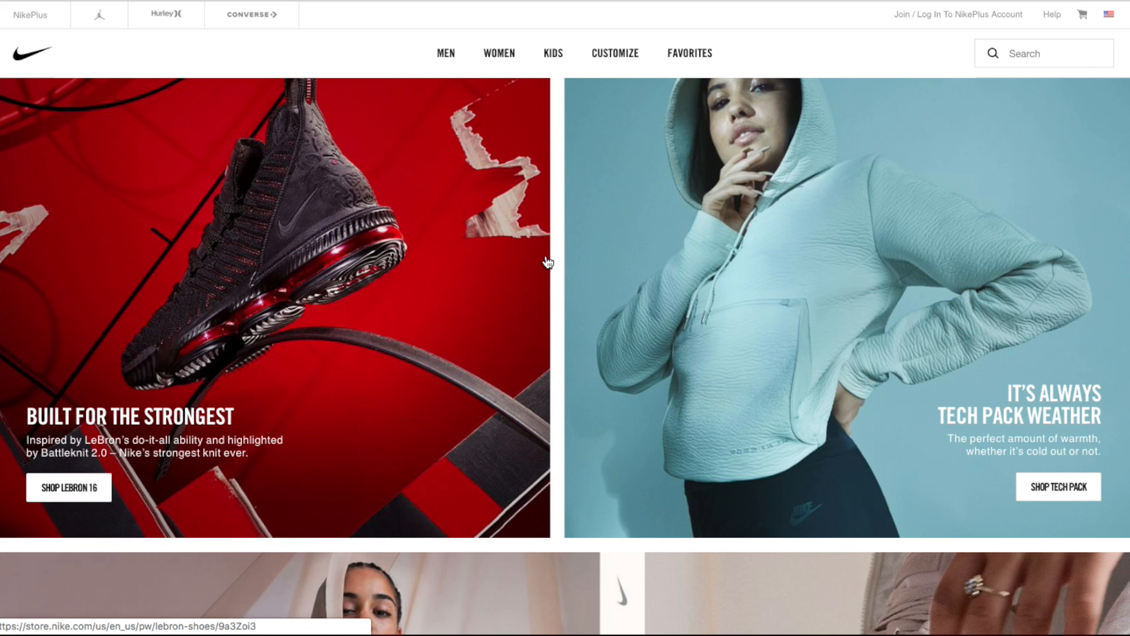
{"action": "scroll", "coordinate": [547, 262], "scroll_direction": "down", "scroll_amount": 15}
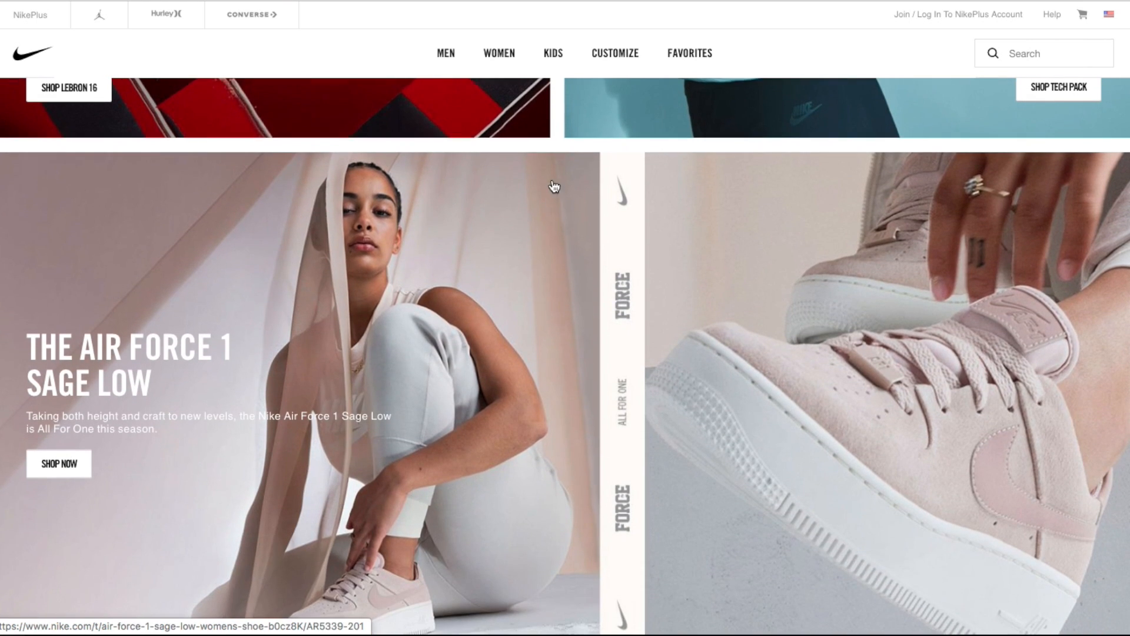
{"action": "scroll", "coordinate": [553, 183], "scroll_direction": "up", "scroll_amount": 2}
{"action": "scroll", "coordinate": [282, 207], "scroll_direction": "down", "scroll_amount": 8}
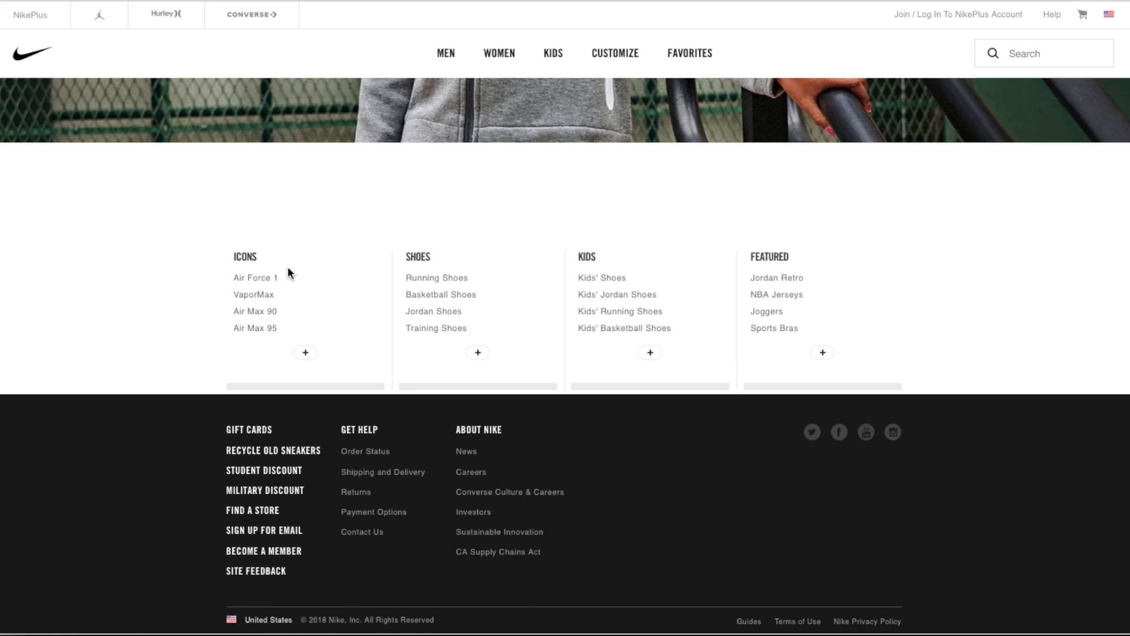
Step: Look through the expandable Shoes and Kids link lists above the Nike page's footer and return to the fleece banner
{"action": "left_click", "coordinate": [478, 352]}
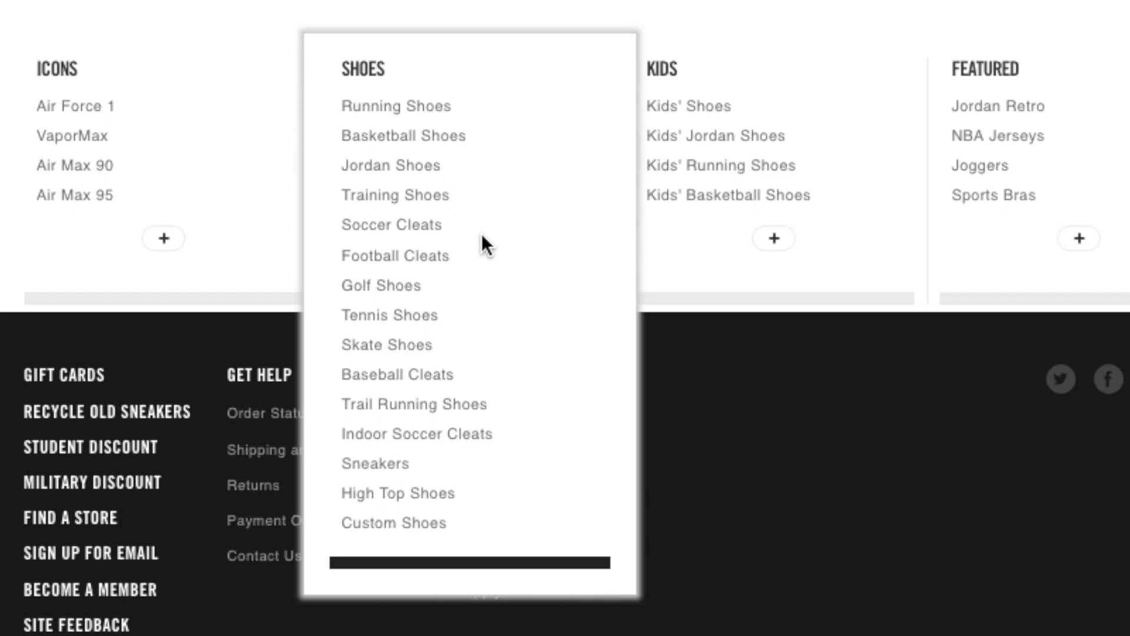
{"action": "left_click", "coordinate": [650, 352]}
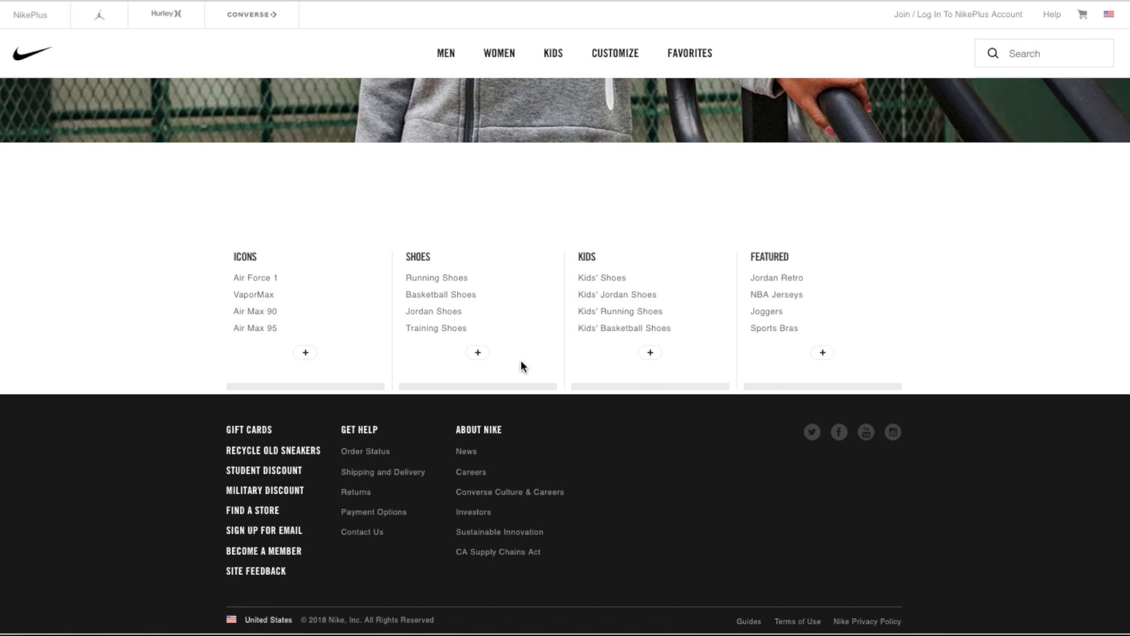
{"action": "scroll", "coordinate": [619, 304], "scroll_direction": "up", "scroll_amount": 8}
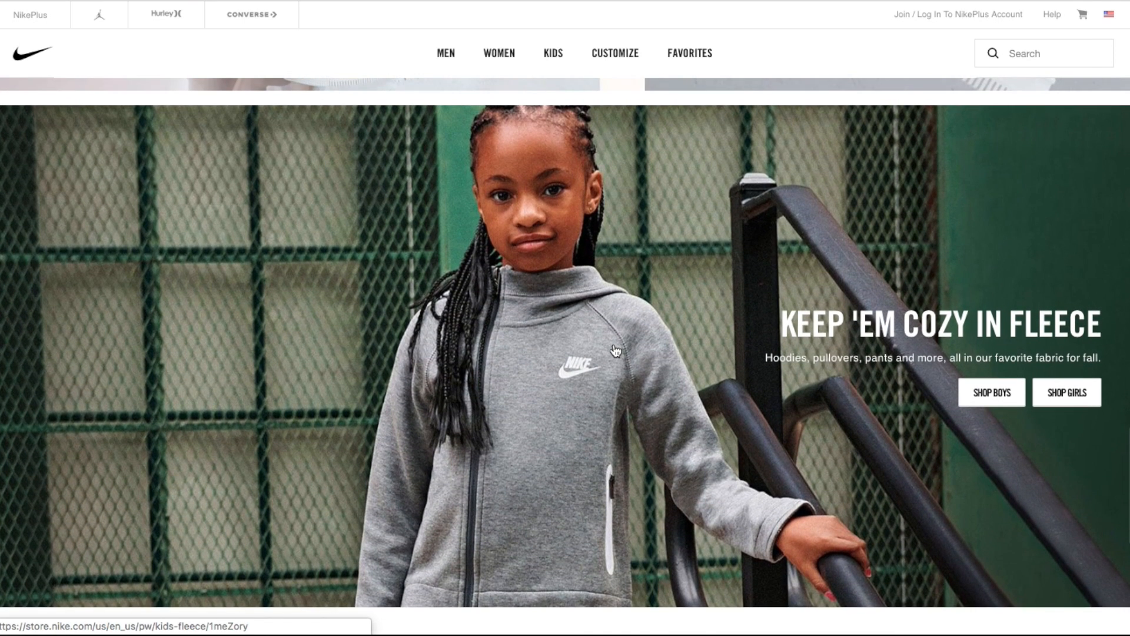
{"action": "scroll", "coordinate": [615, 351], "scroll_direction": "up", "scroll_amount": 5}
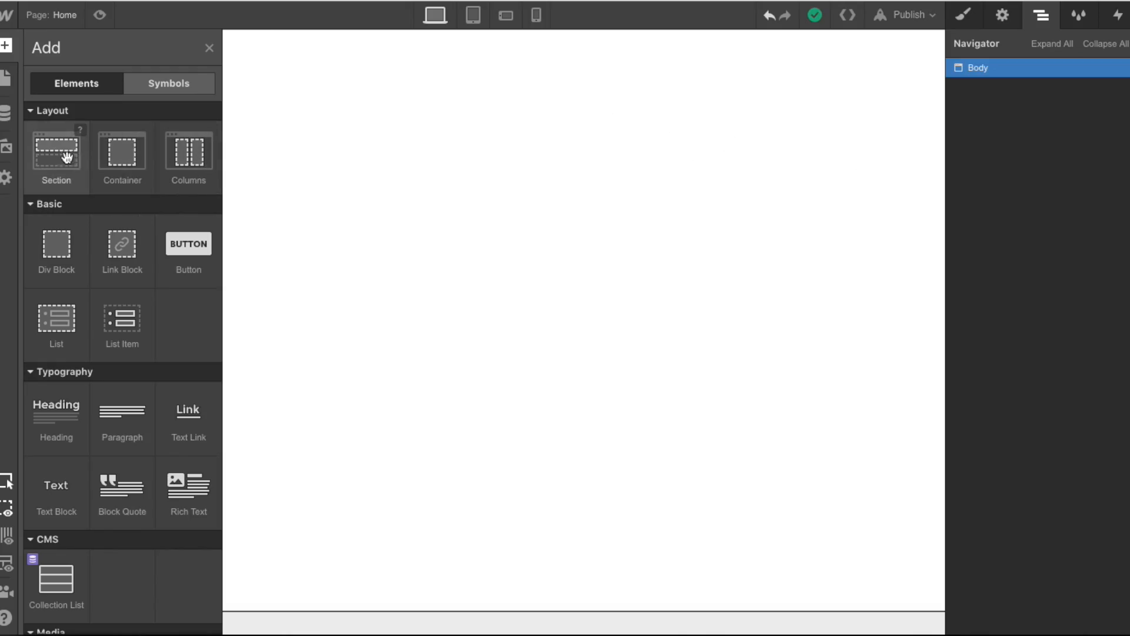
Step: Add a Section to the empty page body and place a Div Block inside it
{"action": "left_click_drag", "start_coordinate": [68, 156], "coordinate": [393, 109]}
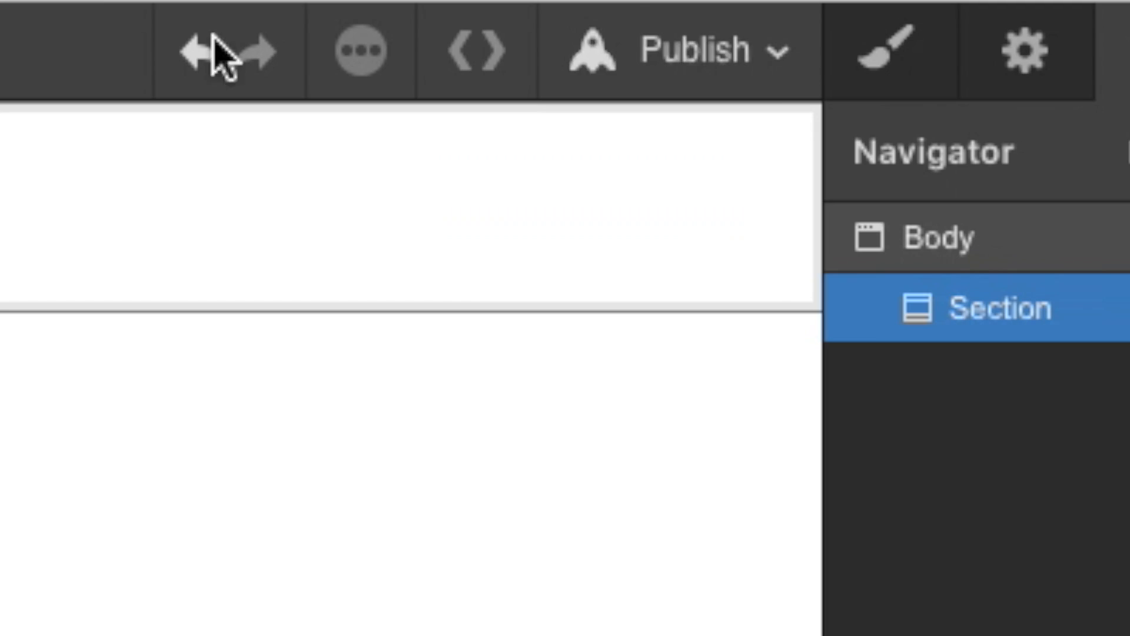
{"action": "left_click", "coordinate": [462, 58]}
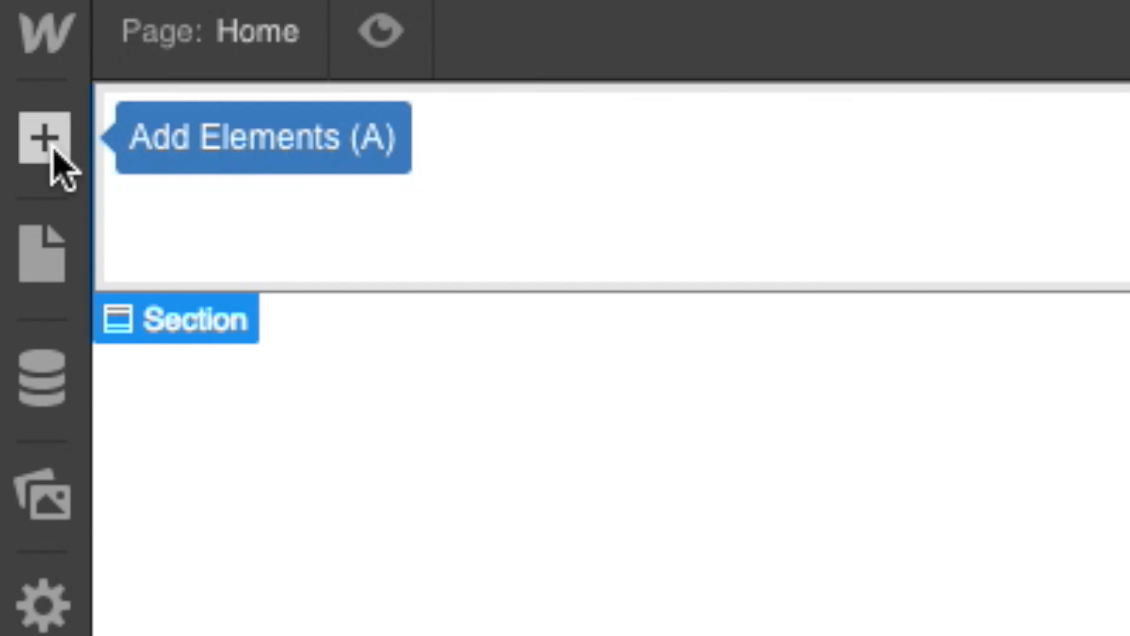
{"action": "left_click", "coordinate": [7, 49]}
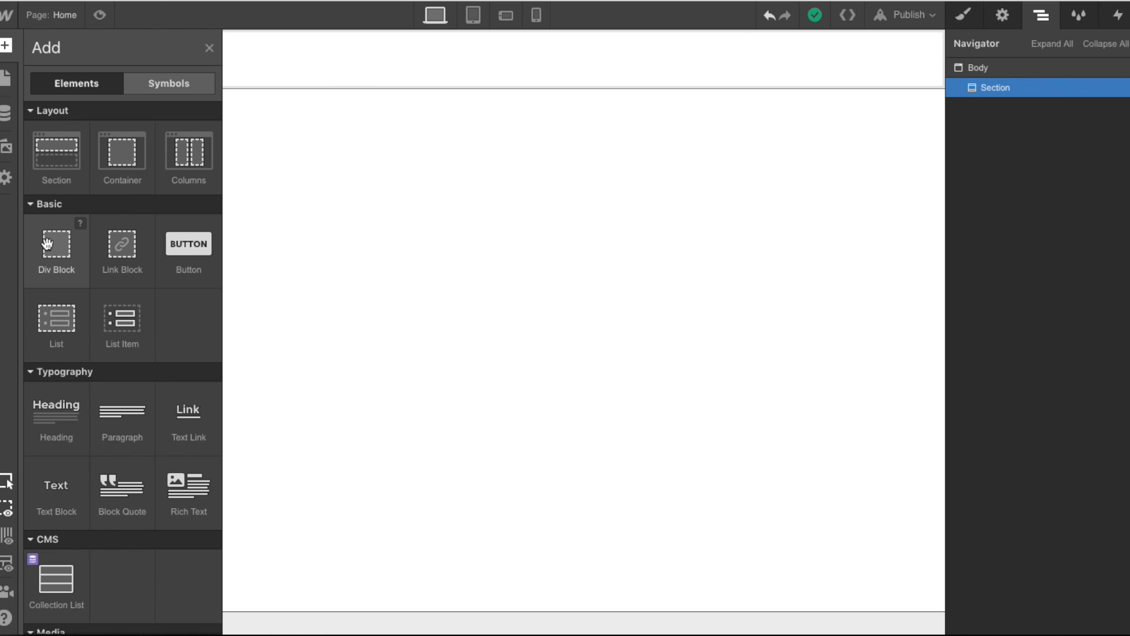
{"action": "left_click_drag", "start_coordinate": [47, 243], "coordinate": [383, 71]}
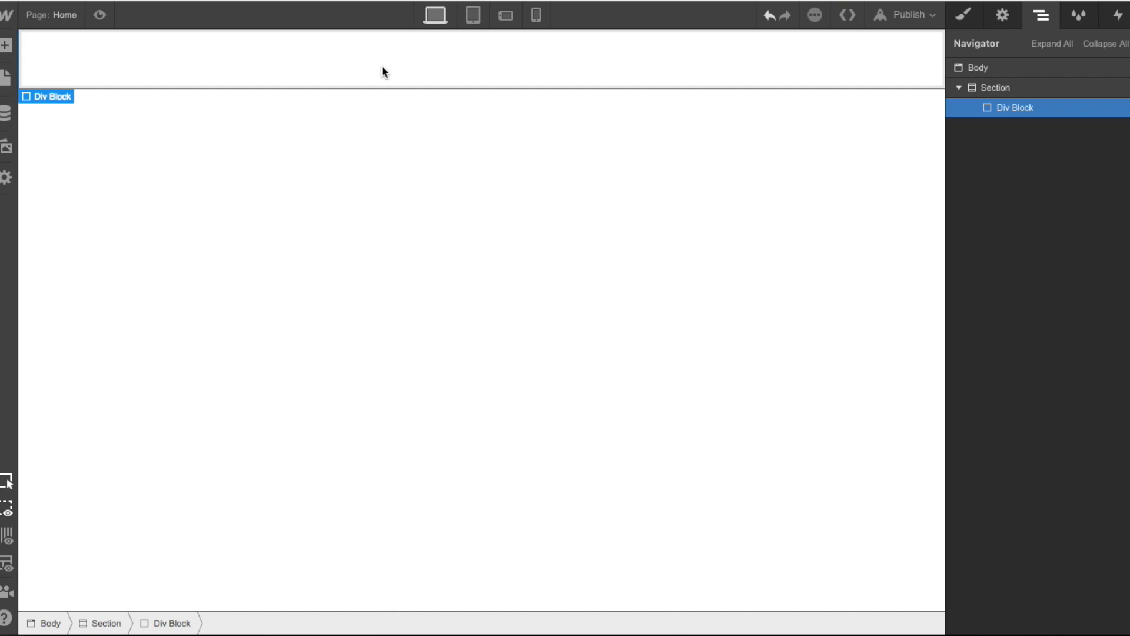
Step: Insert a Navbar component inside the Div Block
{"action": "left_click", "coordinate": [6, 46]}
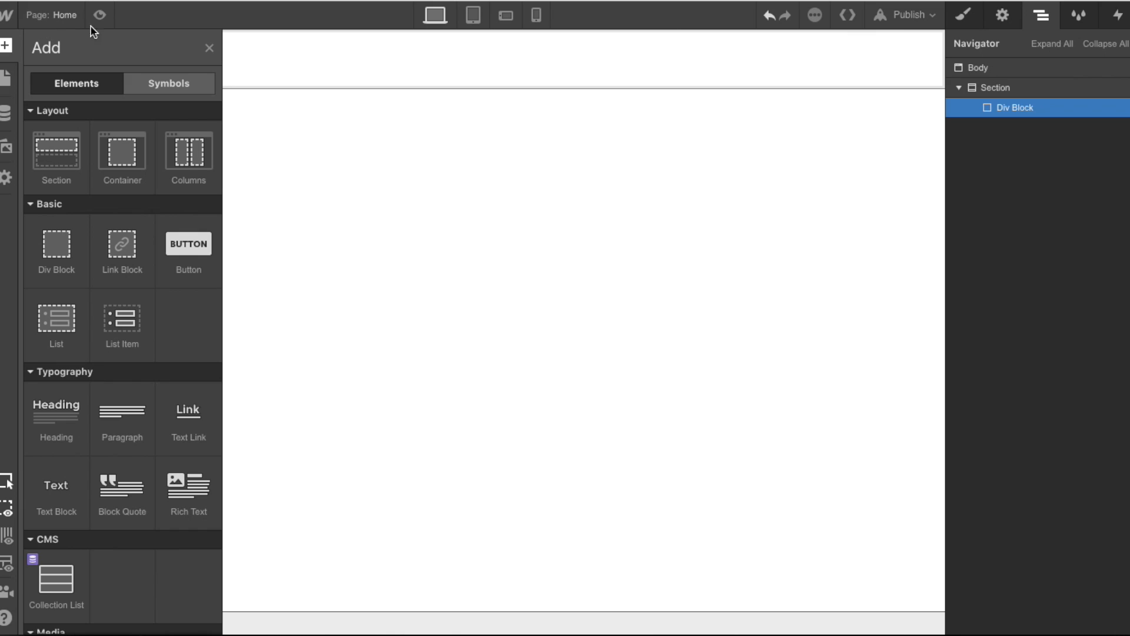
{"action": "scroll", "coordinate": [131, 289], "scroll_direction": "down", "scroll_amount": 6}
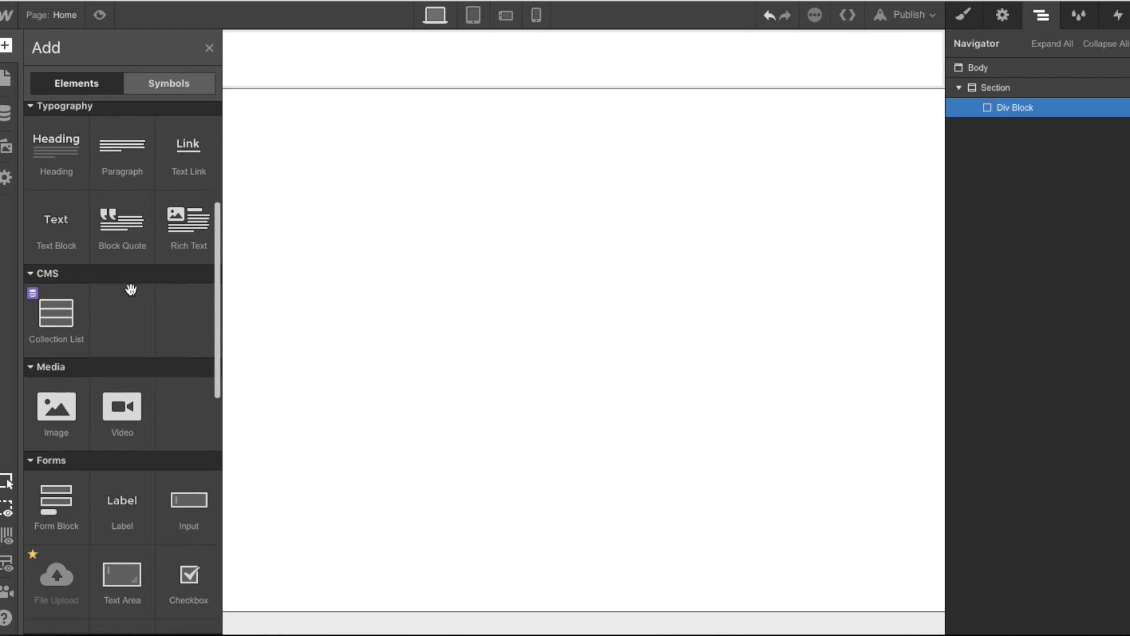
{"action": "scroll", "coordinate": [130, 289], "scroll_direction": "down", "scroll_amount": 5}
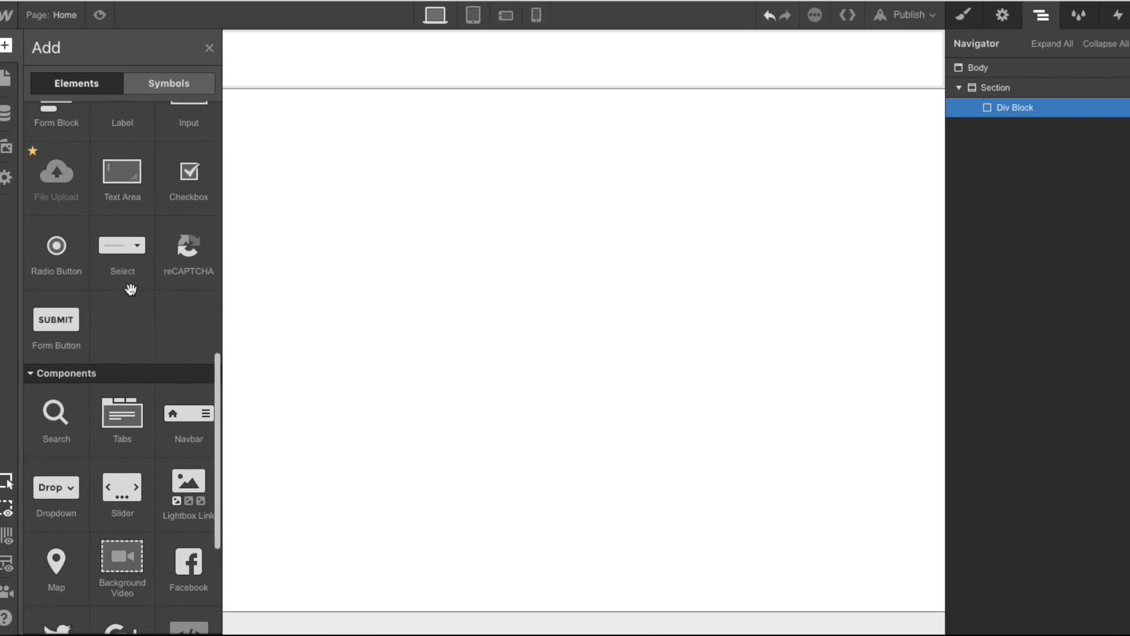
{"action": "left_click_drag", "start_coordinate": [194, 378], "coordinate": [442, 54]}
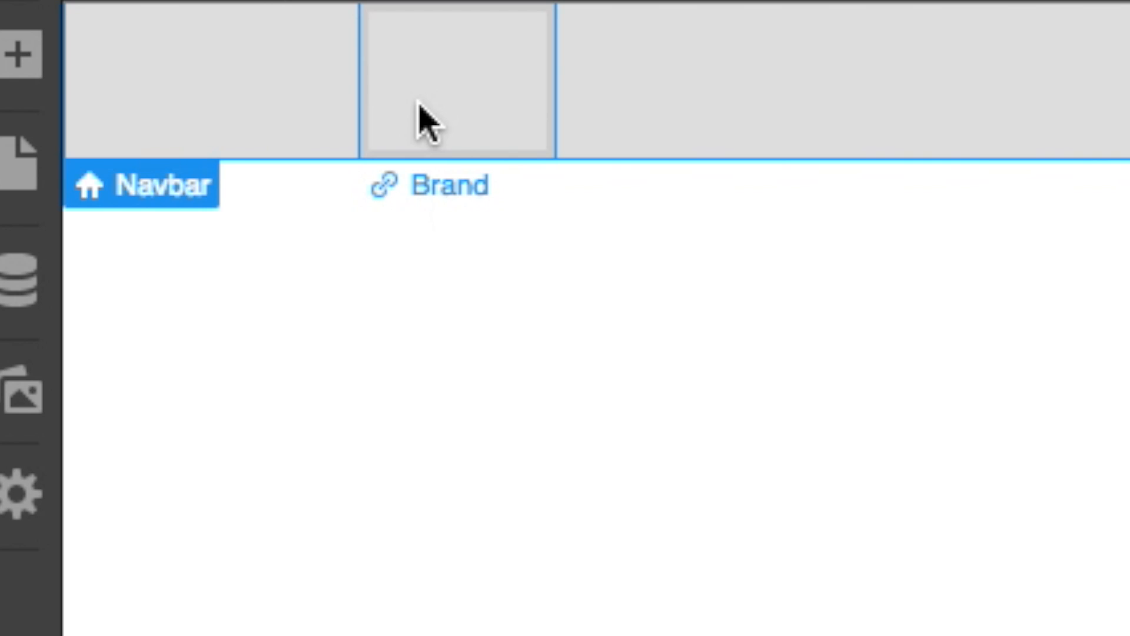
Step: Change the navbar link texts from Home, About and Contact to MEN, WOMEN and KIDS, and preview the page
{"action": "left_click", "coordinate": [118, 57]}
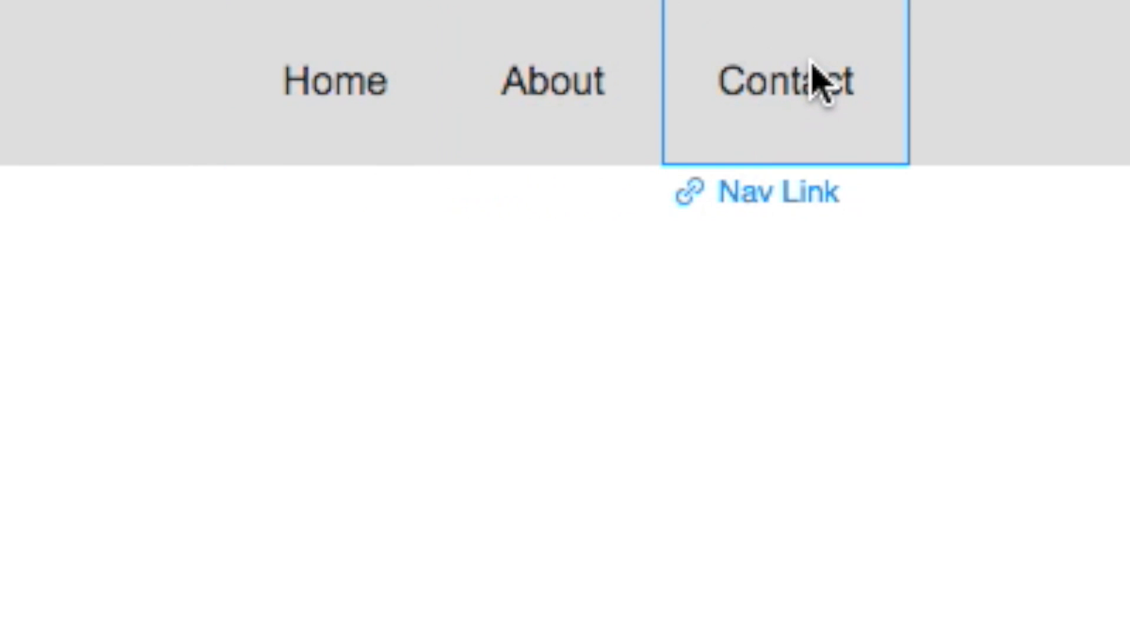
{"action": "left_click", "coordinate": [370, 74]}
{"action": "double_click", "coordinate": [370, 73]}
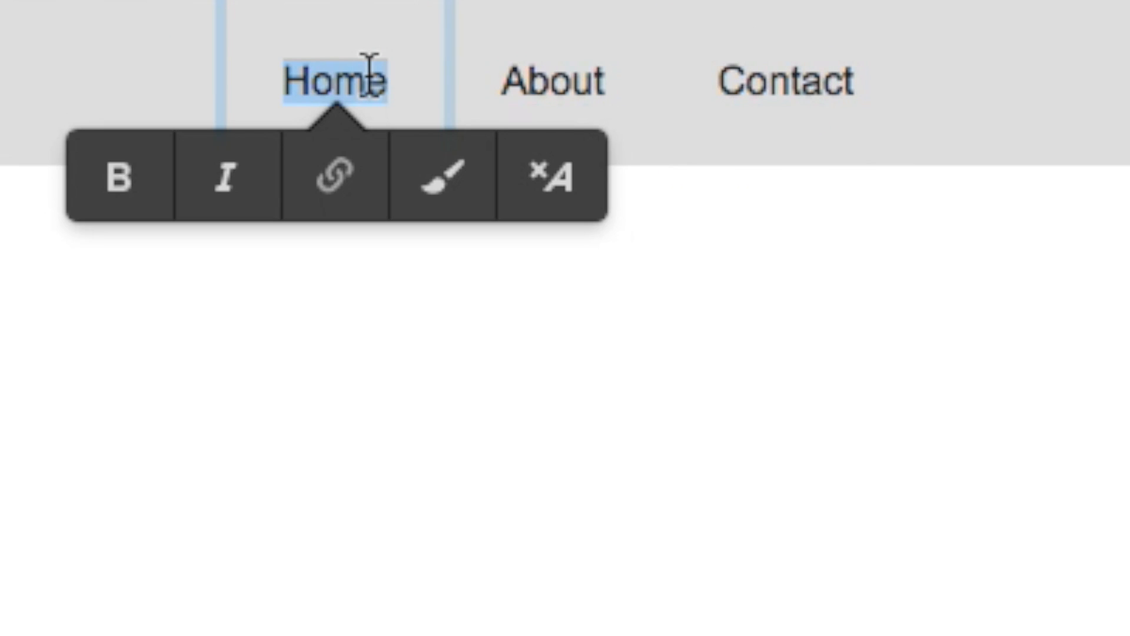
{"action": "type", "text": "MEN"}
{"action": "double_click", "coordinate": [553, 81]}
{"action": "type", "text": "WOMEN"}
{"action": "double_click", "coordinate": [722, 94]}
{"action": "type", "text": "KIDS"}
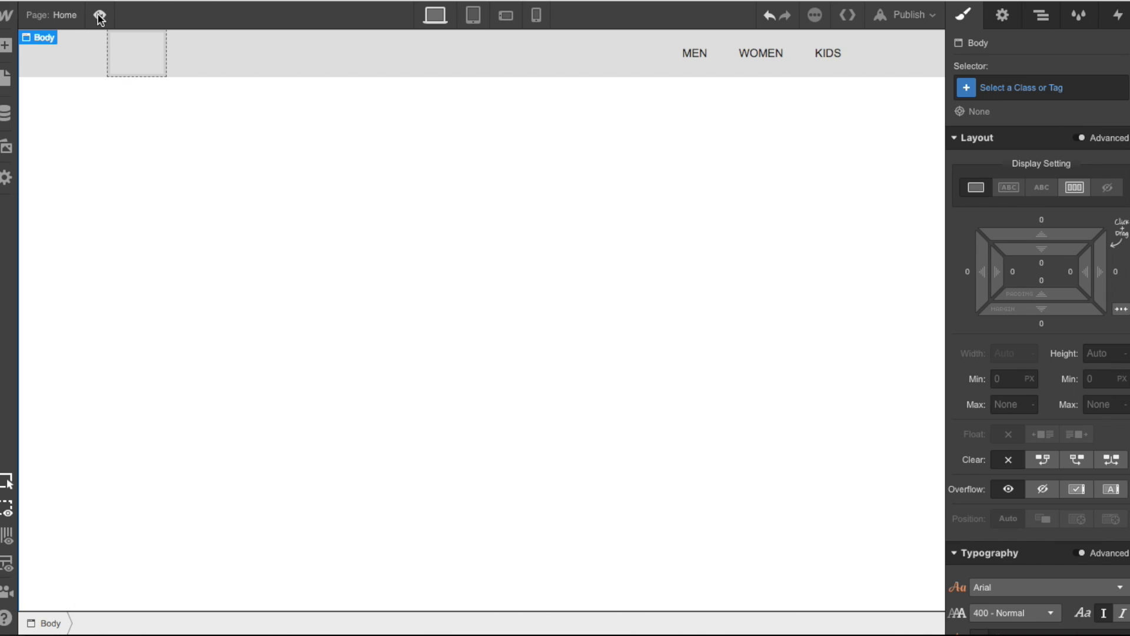
{"action": "left_click", "coordinate": [99, 16]}
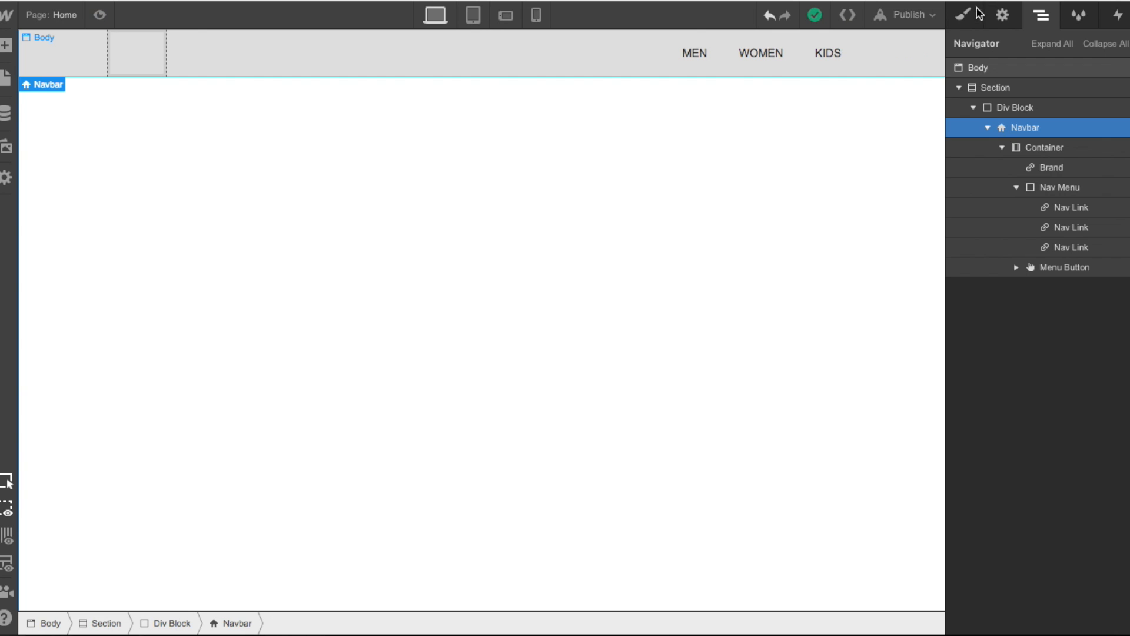
Step: Switch the Navbar's display to flex, with its children justified and aligned to the center
{"action": "left_click", "coordinate": [970, 19]}
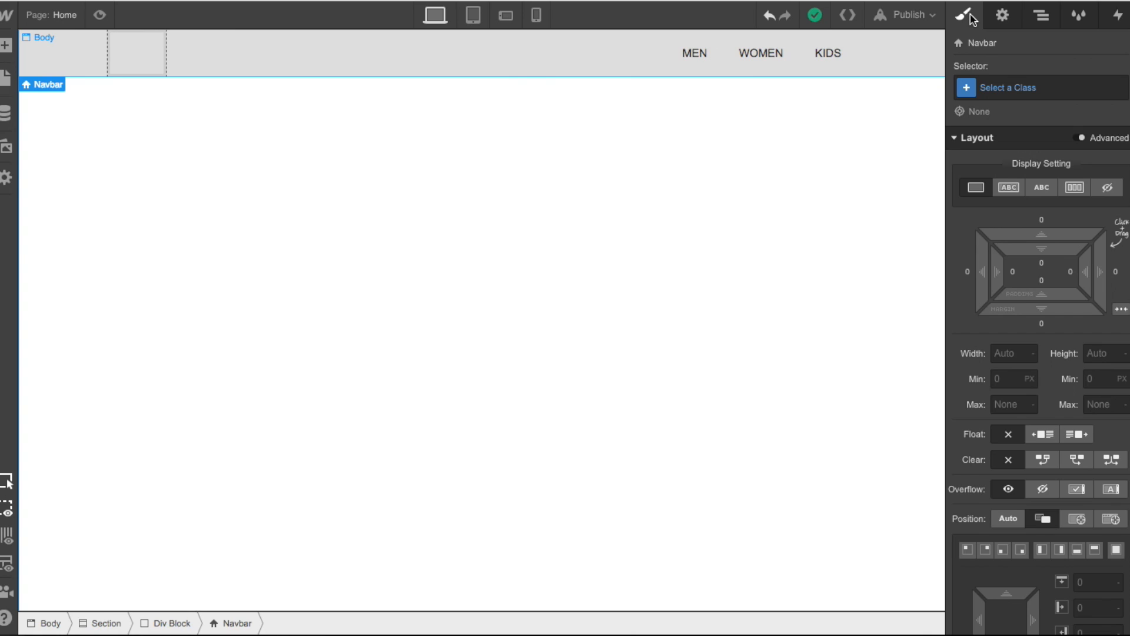
{"action": "left_click", "coordinate": [1075, 187]}
{"action": "left_click", "coordinate": [1013, 263]}
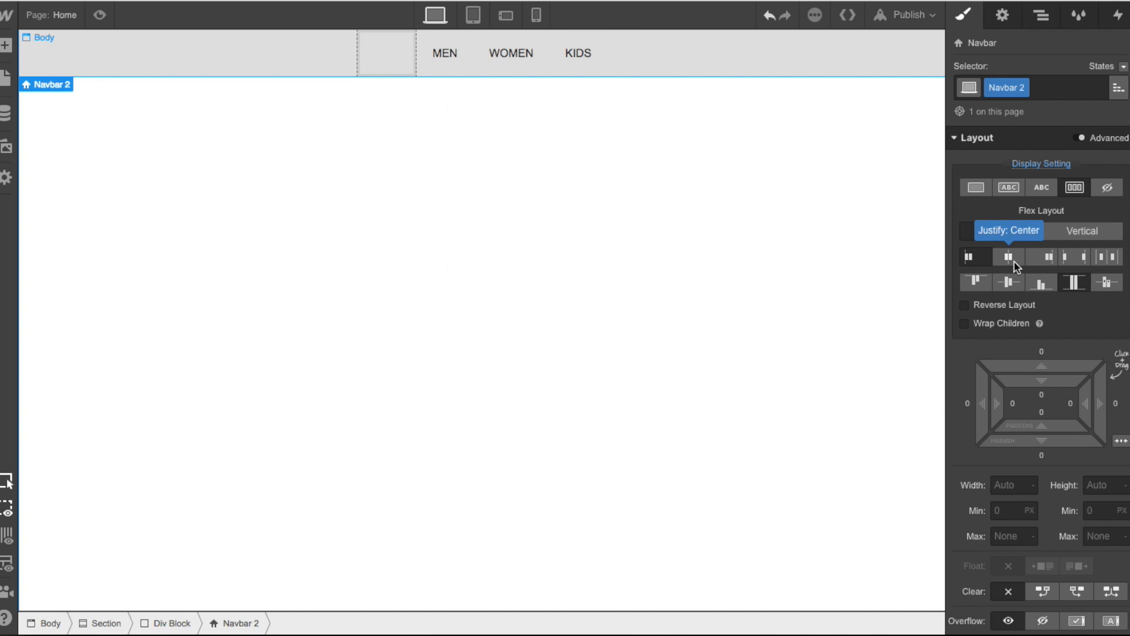
{"action": "left_click", "coordinate": [1014, 266]}
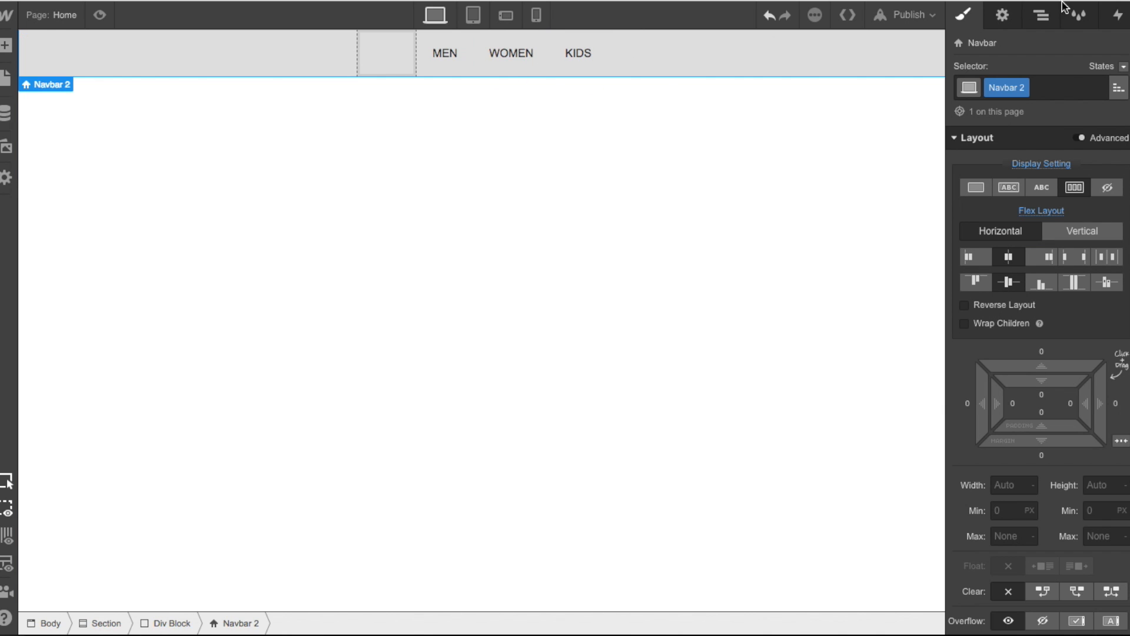
Step: Set the right margin of the navbar's Brand link to 150
{"action": "left_click", "coordinate": [1040, 13]}
{"action": "left_click", "coordinate": [1047, 147]}
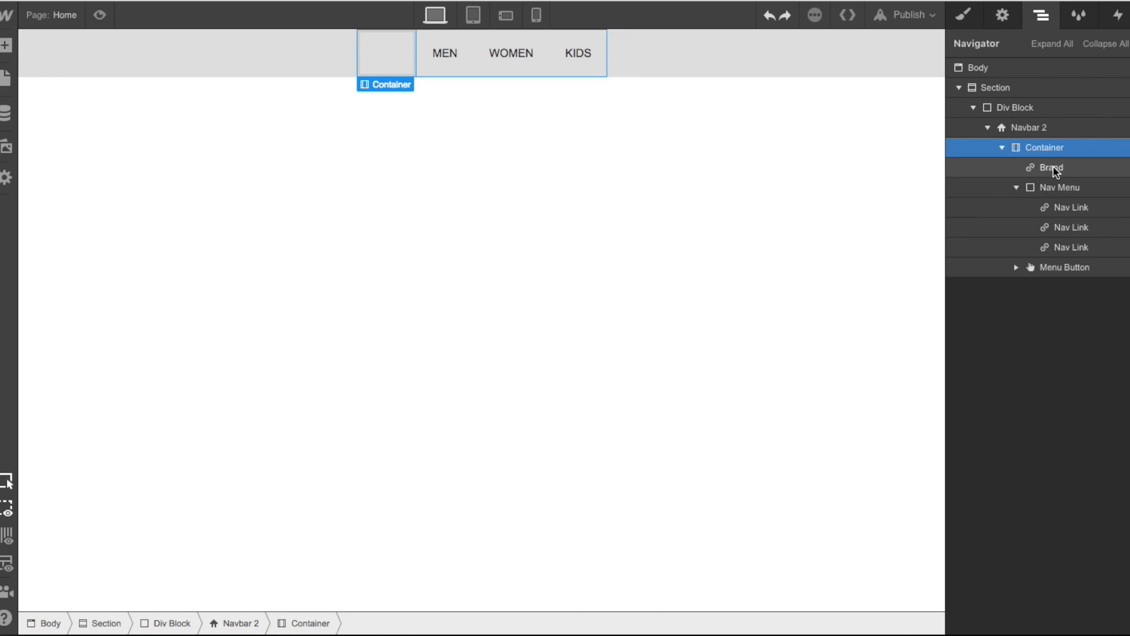
{"action": "left_click", "coordinate": [1054, 168]}
{"action": "left_click", "coordinate": [975, 23]}
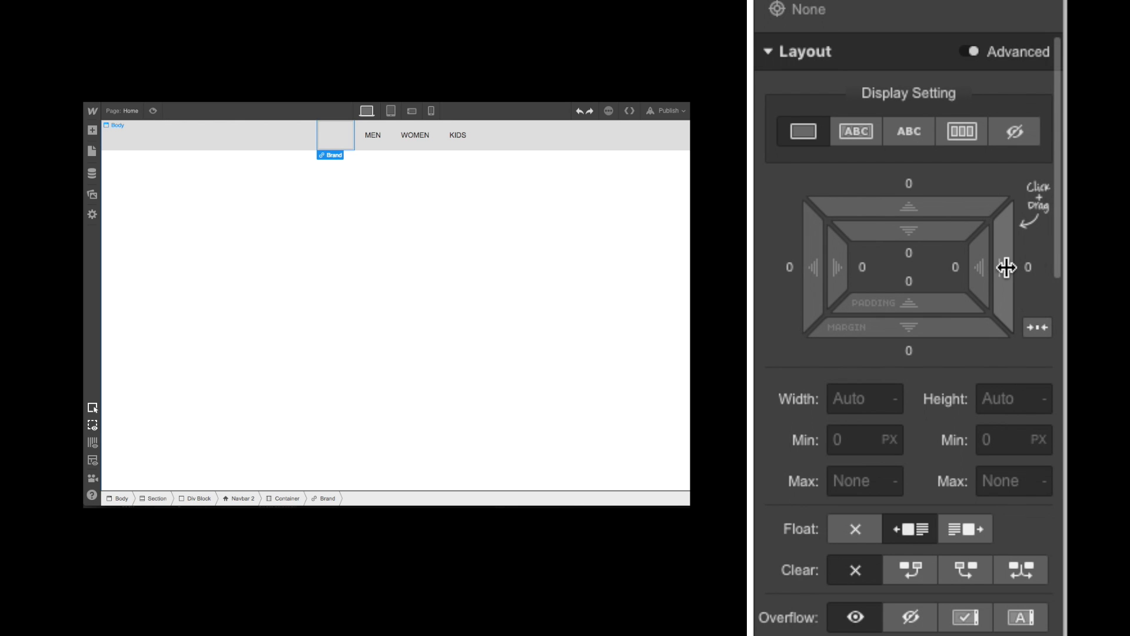
{"action": "mouse_move", "coordinate": [1006, 267]}
{"action": "left_mouse_down"}
{"action": "mouse_move", "coordinate": [989, 247]}
{"action": "mouse_move", "coordinate": [1019, 265]}
{"action": "mouse_move", "coordinate": [1006, 249]}
{"action": "mouse_move", "coordinate": [1063, 253]}
{"action": "left_mouse_up"}
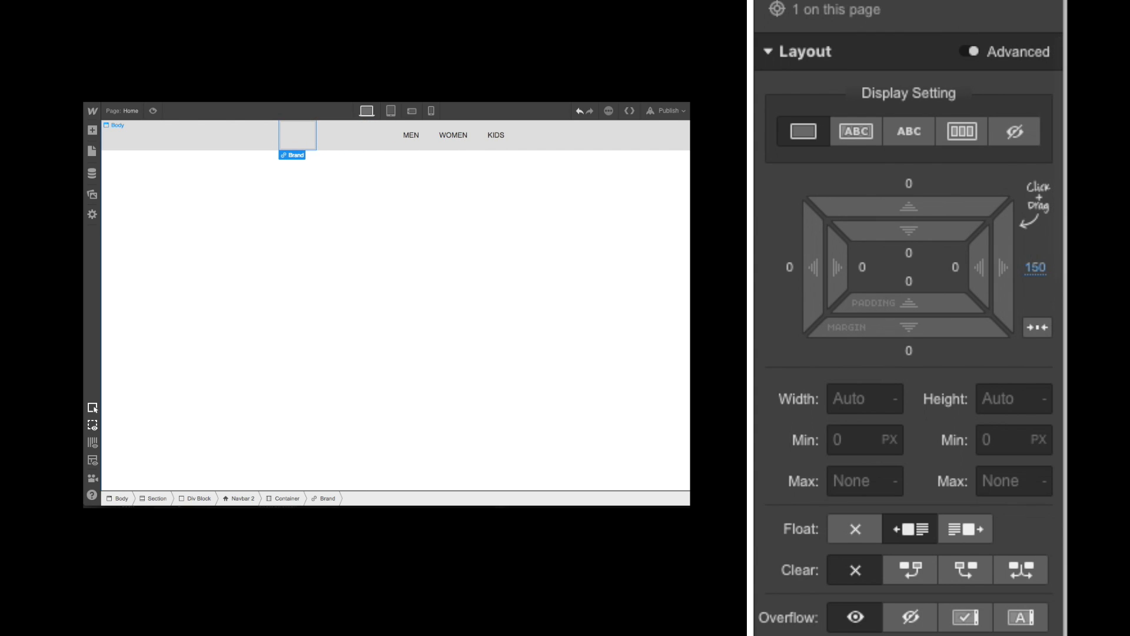
Step: Place an image inside the Brand link using the Nike swoosh SVG from the assets, and preview the page
{"action": "key", "text": "f"}
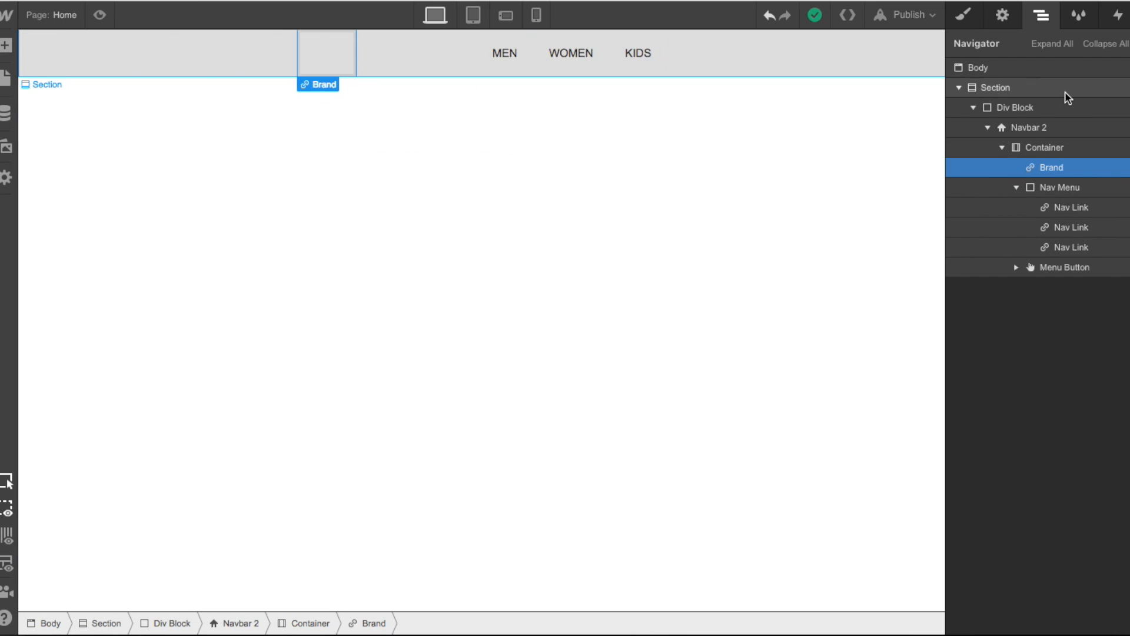
{"action": "left_click", "coordinate": [963, 15]}
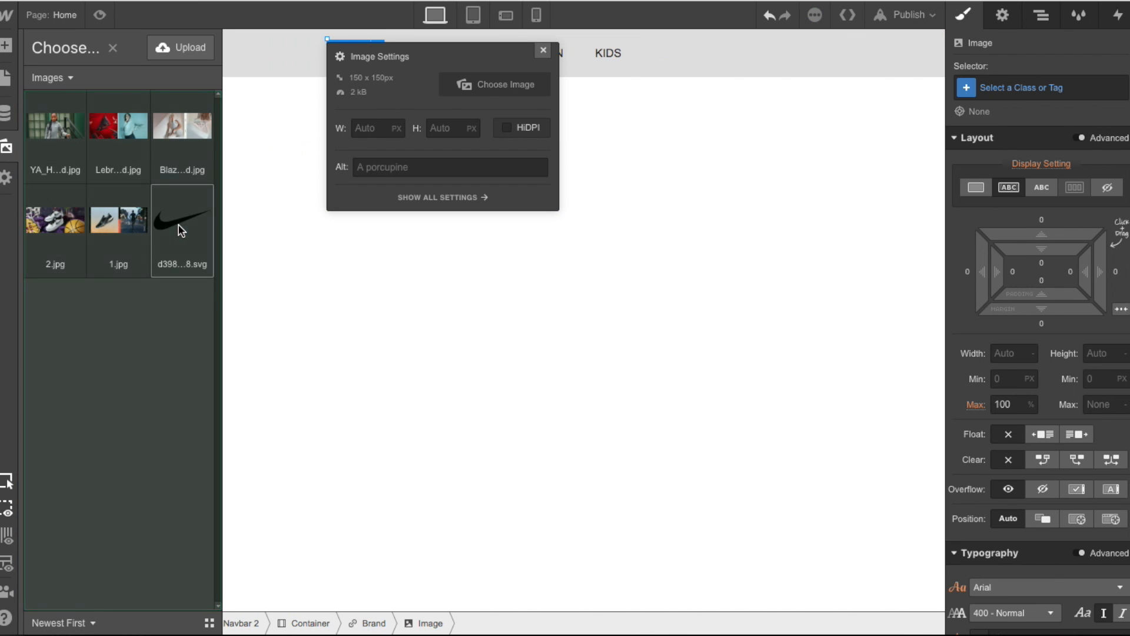
{"action": "left_click", "coordinate": [180, 230]}
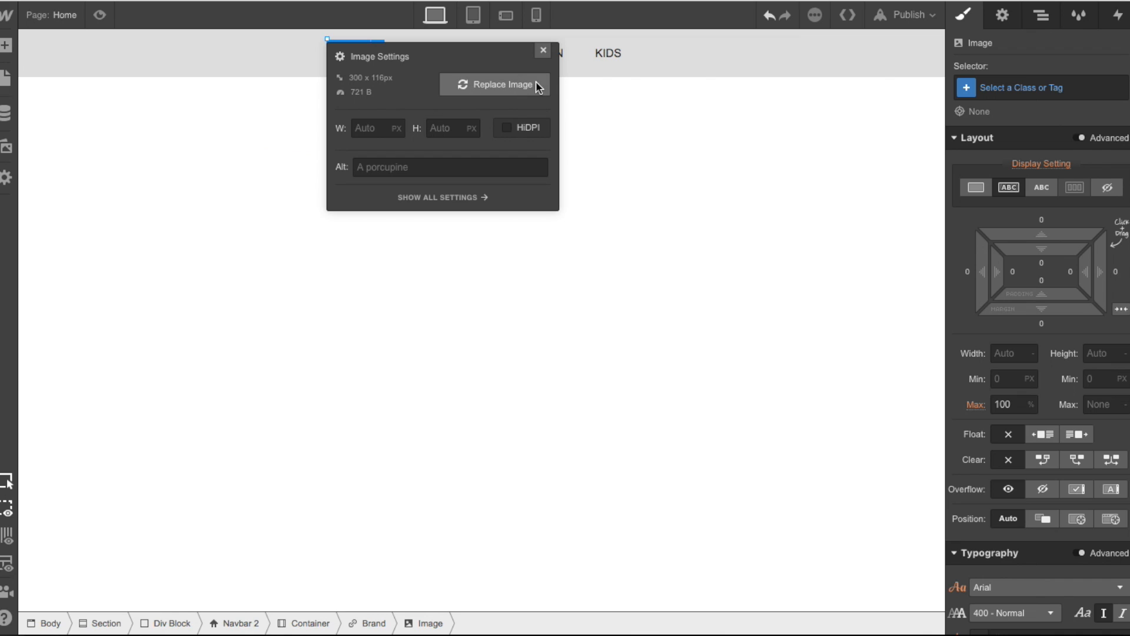
{"action": "left_click", "coordinate": [544, 52]}
{"action": "left_click", "coordinate": [101, 14]}
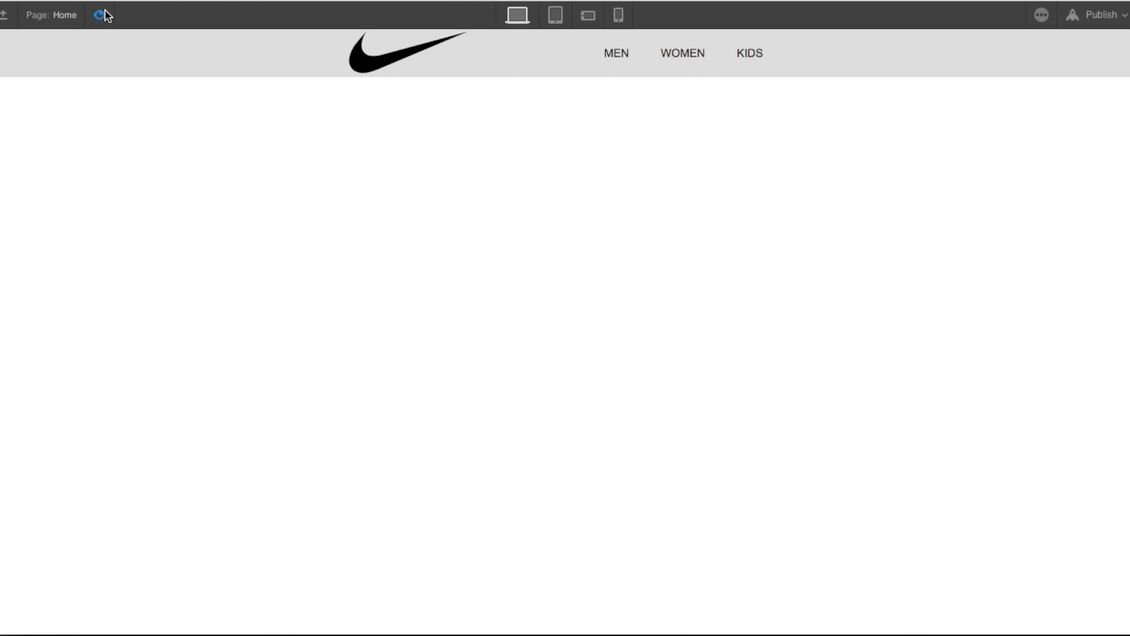
Step: Shrink the swoosh image inside the navbar's Brand link to about half its size
{"action": "left_click", "coordinate": [104, 15]}
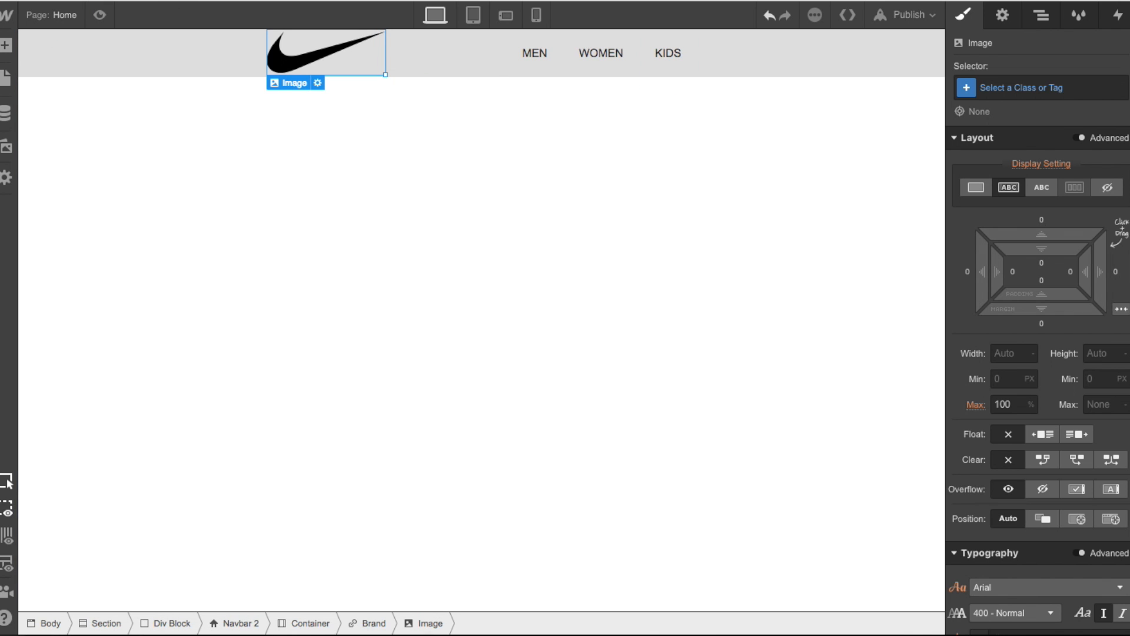
{"action": "left_click_drag", "start_coordinate": [386, 74], "coordinate": [339, 51]}
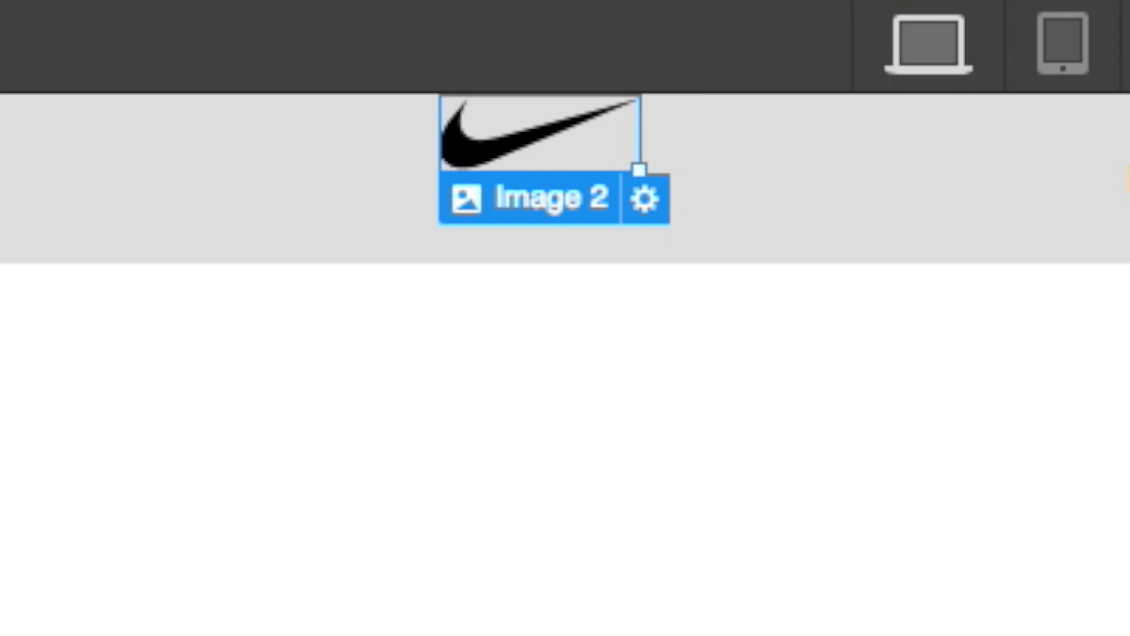
Step: Set the right margin of the Nav Menu inside the Container to 355 and preview the page
{"action": "left_click_drag", "start_coordinate": [1037, 235], "coordinate": [1037, 201]}
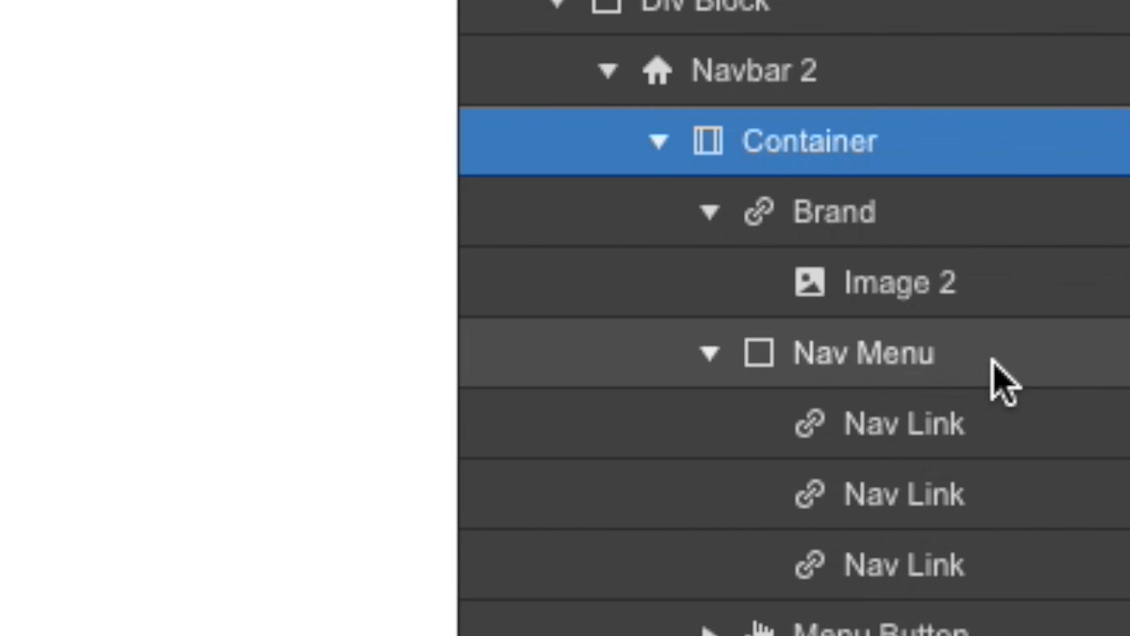
{"action": "left_click", "coordinate": [992, 361]}
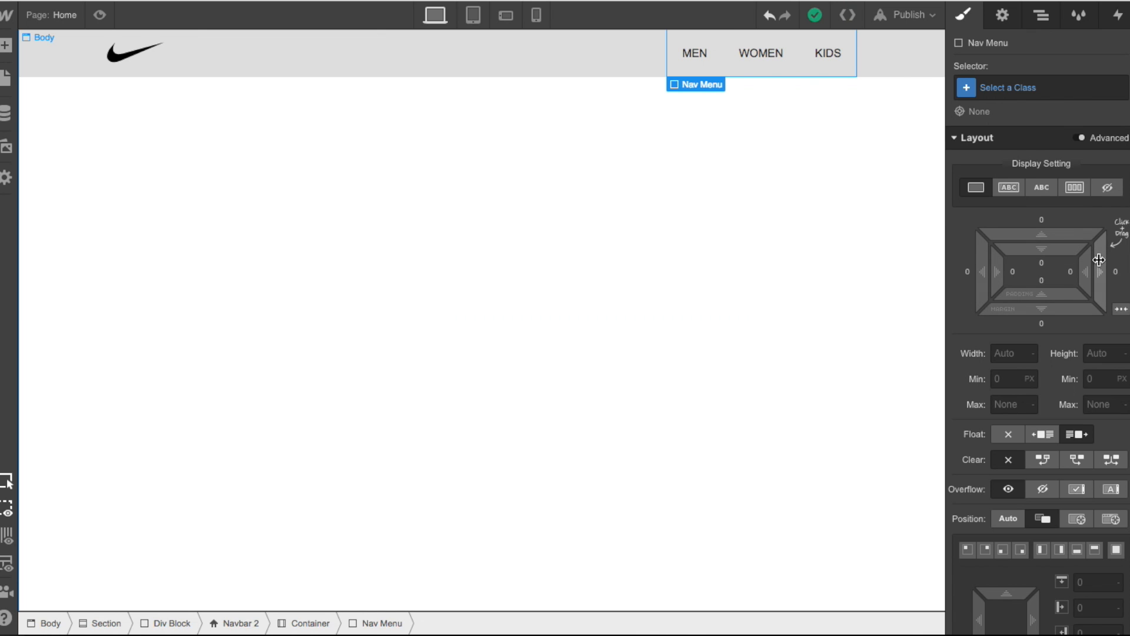
{"action": "left_click_drag", "start_coordinate": [1098, 260], "coordinate": [1089, 259]}
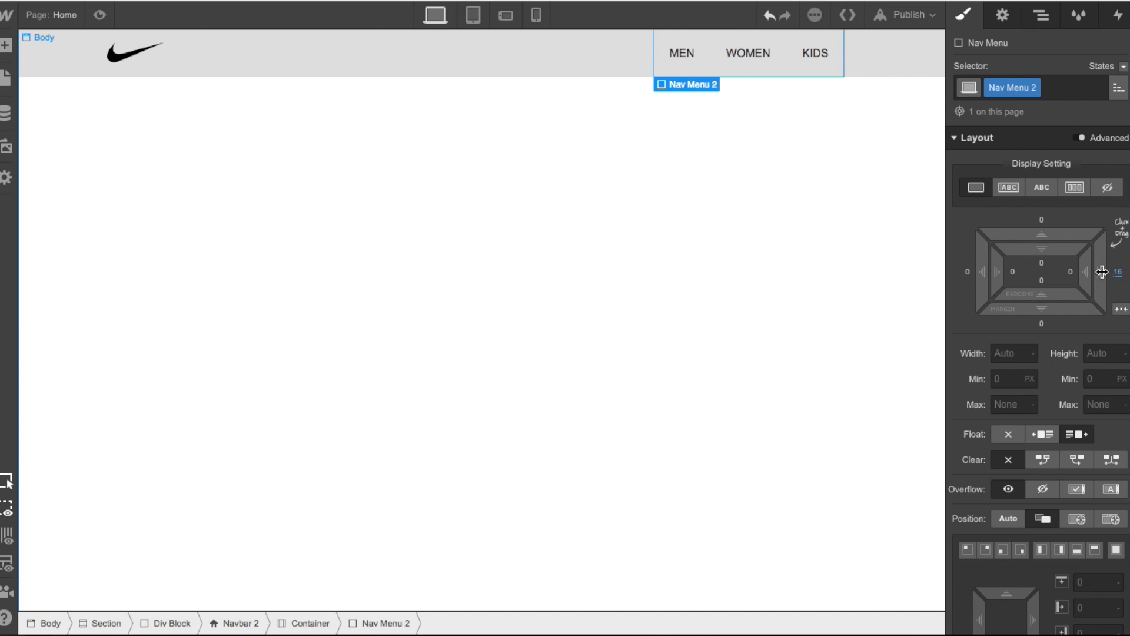
{"action": "left_click", "coordinate": [99, 16]}
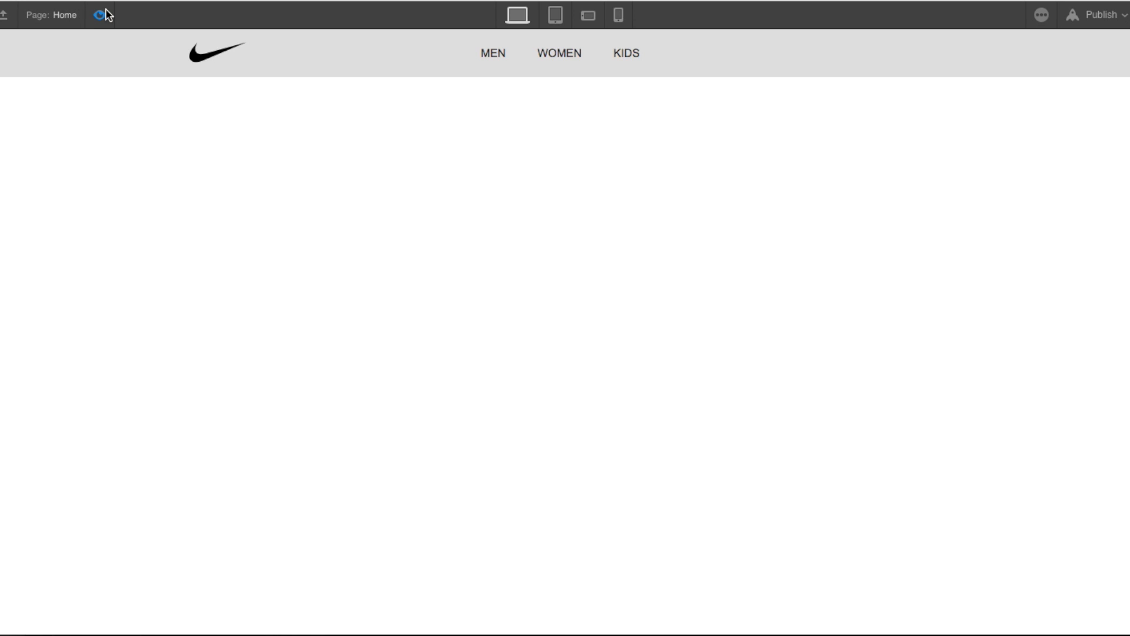
{"action": "left_click", "coordinate": [100, 14]}
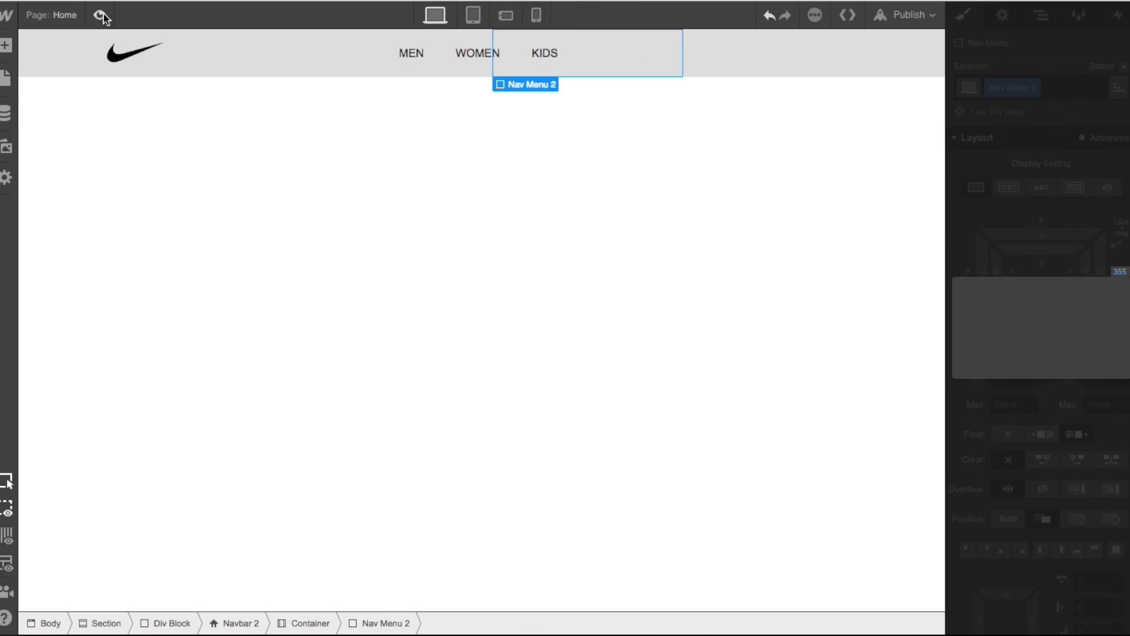
Step: Check the navbar at the tablet, phone landscape and phone portrait breakpoints, and return to the desktop view
{"action": "left_click", "coordinate": [476, 14]}
{"action": "left_click", "coordinate": [618, 31]}
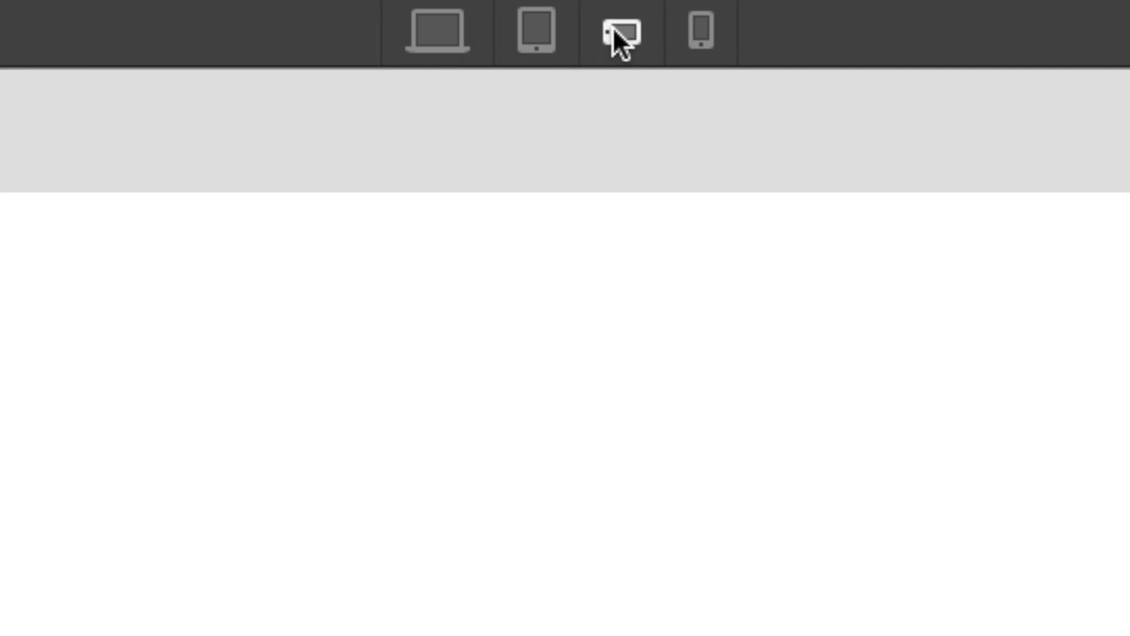
{"action": "left_click", "coordinate": [700, 31]}
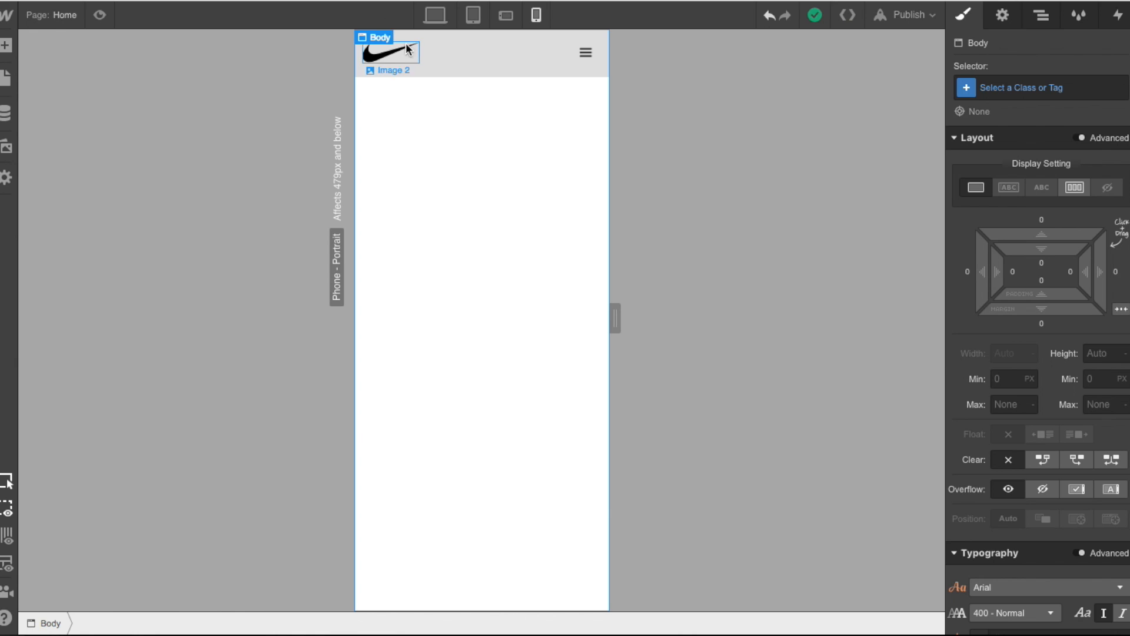
{"action": "left_click", "coordinate": [435, 15]}
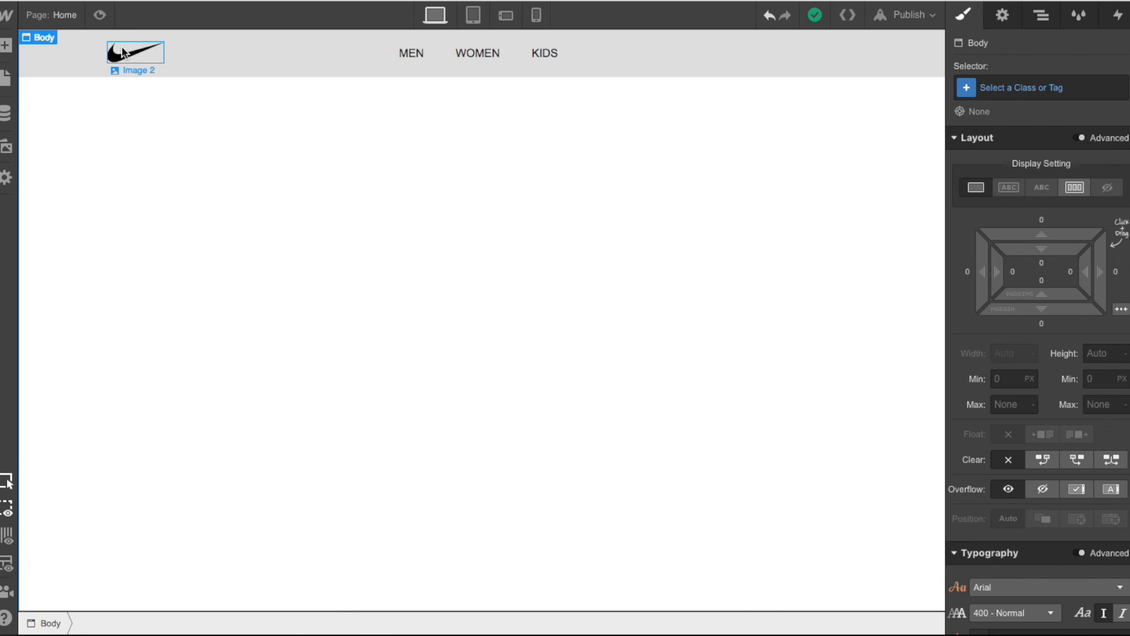
{"action": "left_click", "coordinate": [110, 16]}
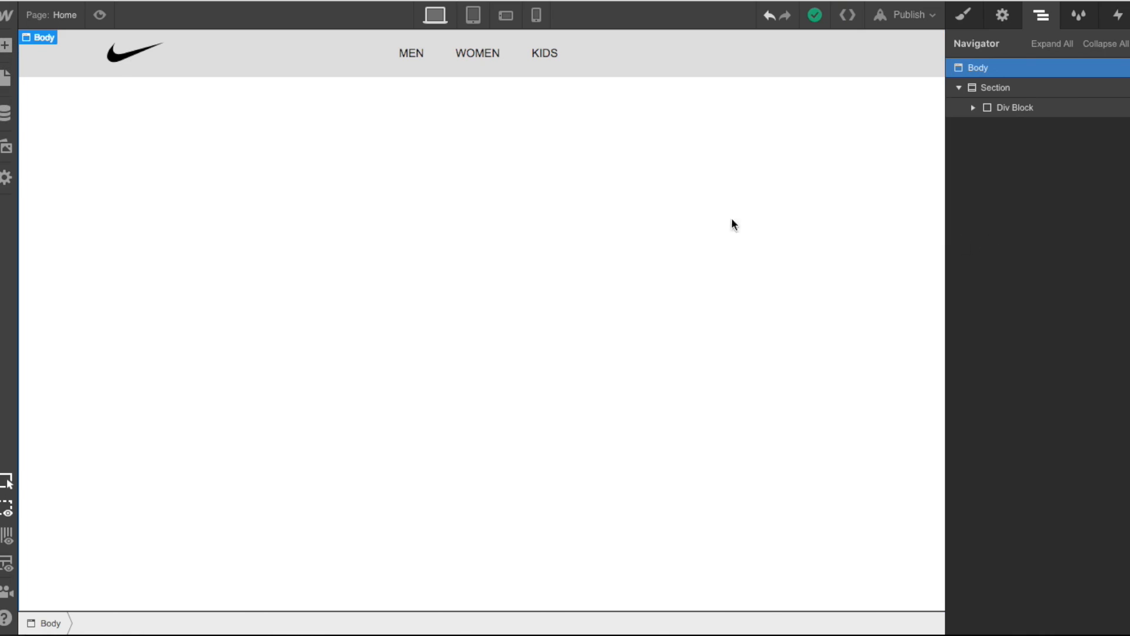
Step: Add a Search element to the navbar after the Container and switch its display to flex
{"action": "left_click", "coordinate": [6, 46]}
{"action": "left_click_drag", "start_coordinate": [59, 235], "coordinate": [318, 57]}
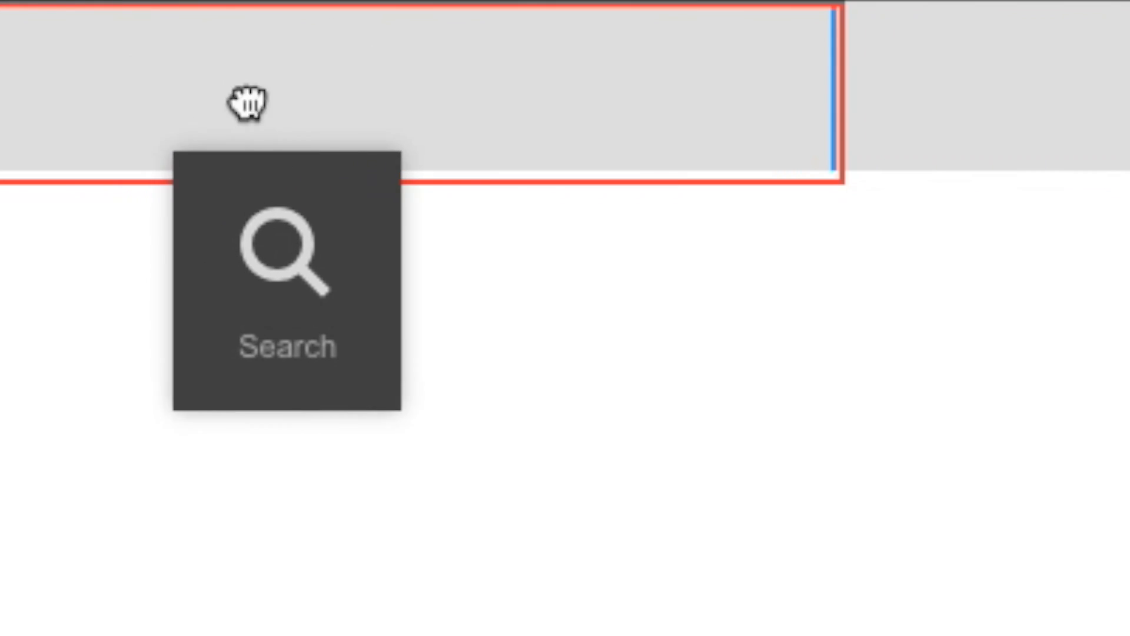
{"action": "left_click_drag", "start_coordinate": [247, 103], "coordinate": [652, 101]}
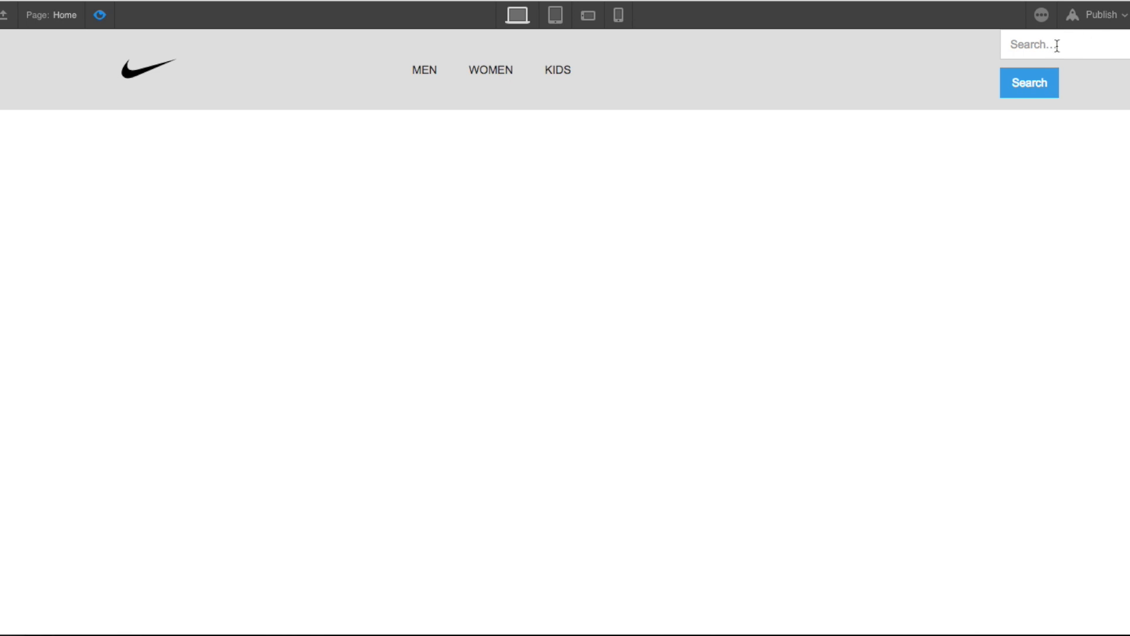
{"action": "left_click", "coordinate": [100, 15]}
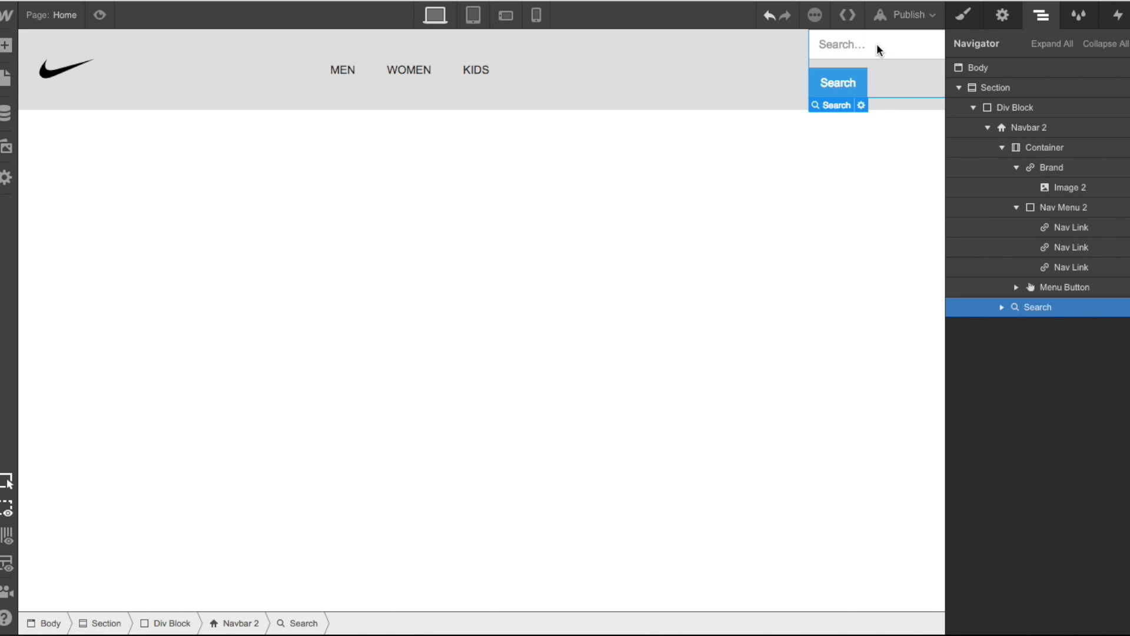
{"action": "left_click", "coordinate": [964, 18]}
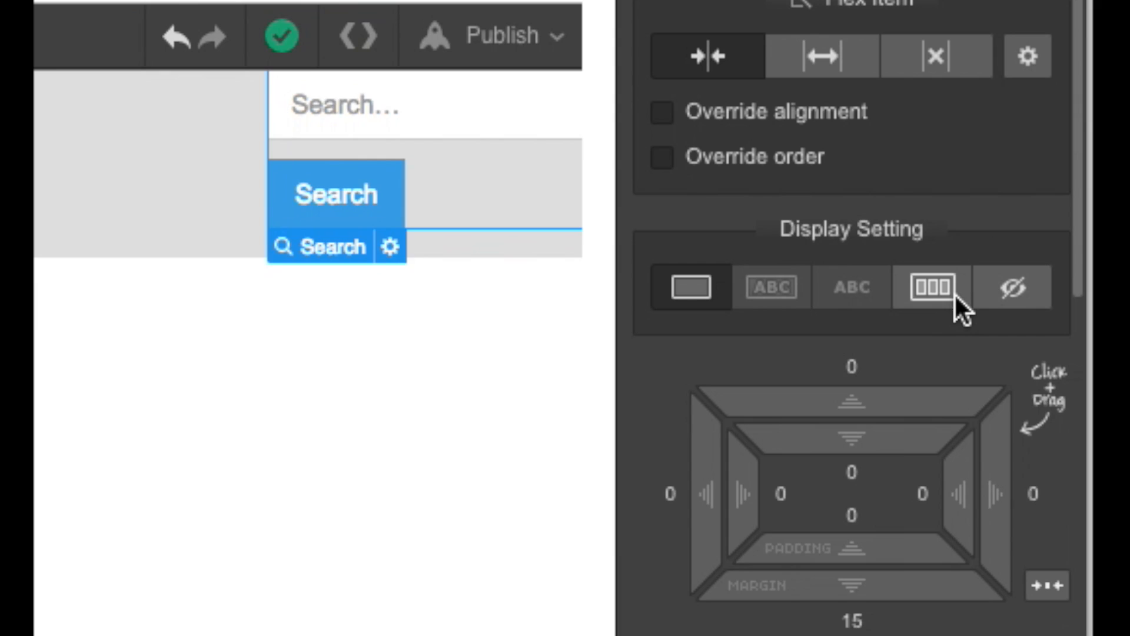
{"action": "left_click", "coordinate": [954, 293]}
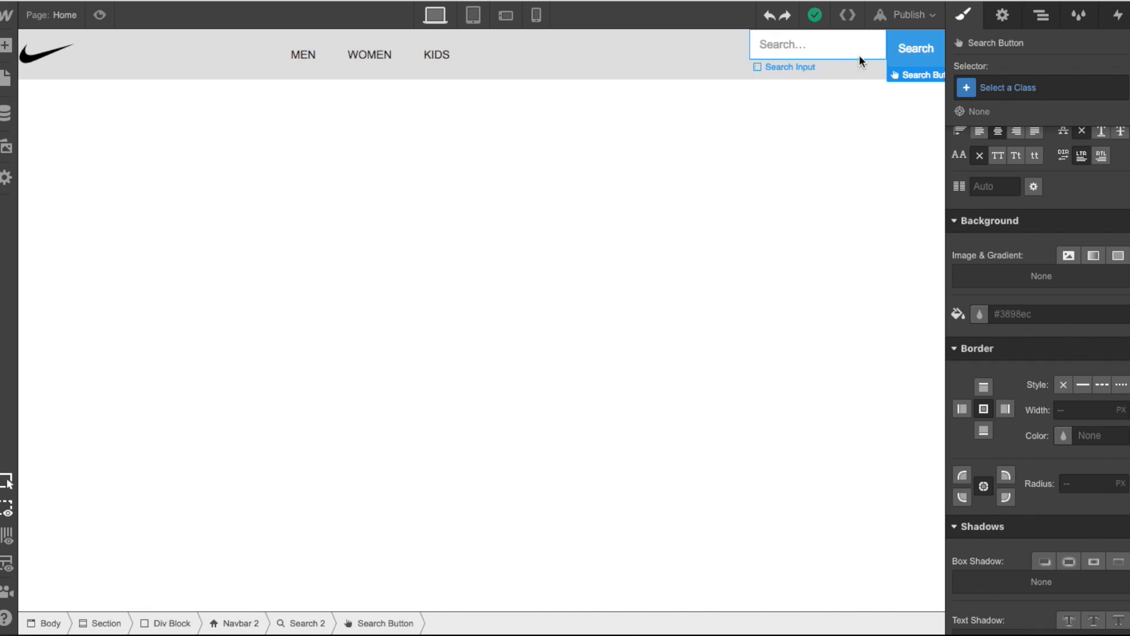
Step: Find a magnifying glass PNG among Google's image results for SEARCH MAGNIFY GLASS and download it for the Search Button's background
{"action": "left_click", "coordinate": [1069, 256]}
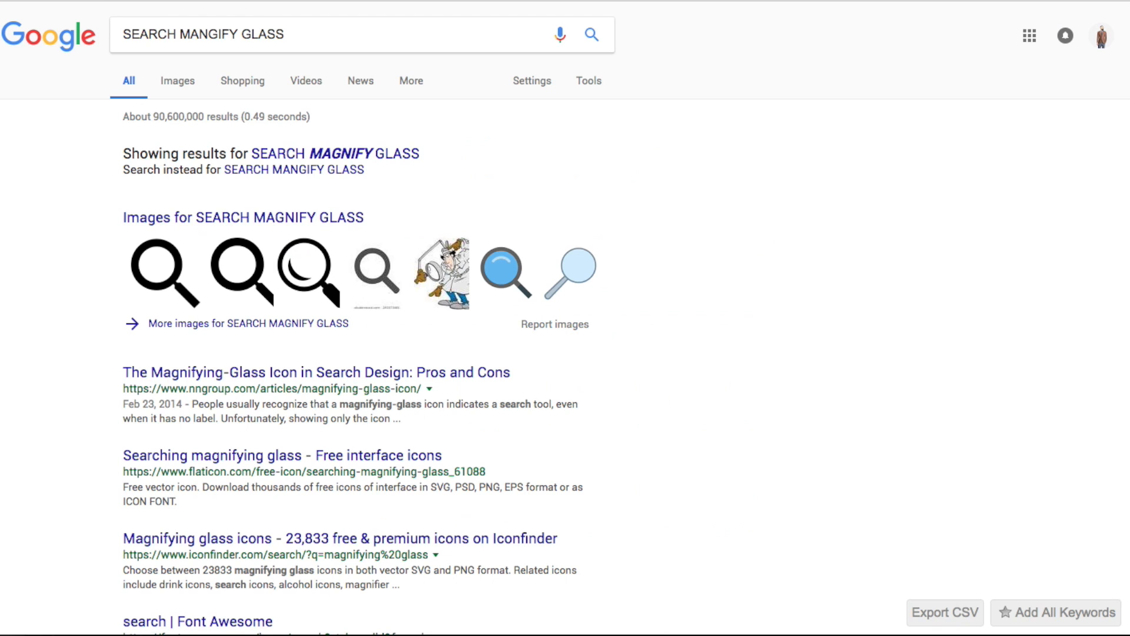
{"action": "left_click", "coordinate": [176, 80]}
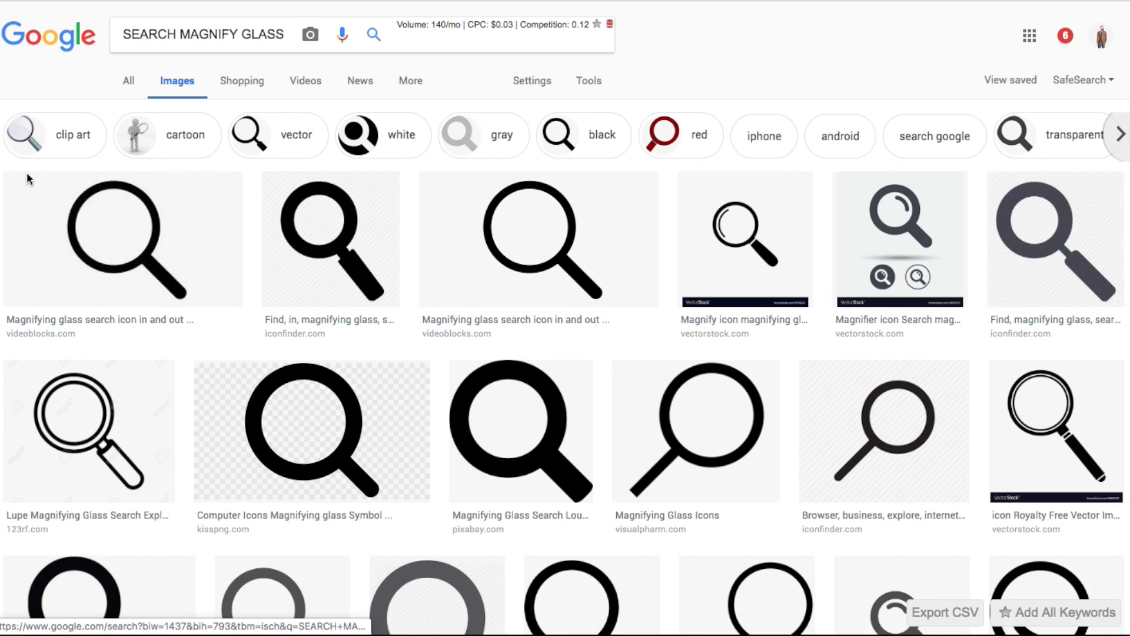
{"action": "left_click", "coordinate": [105, 227]}
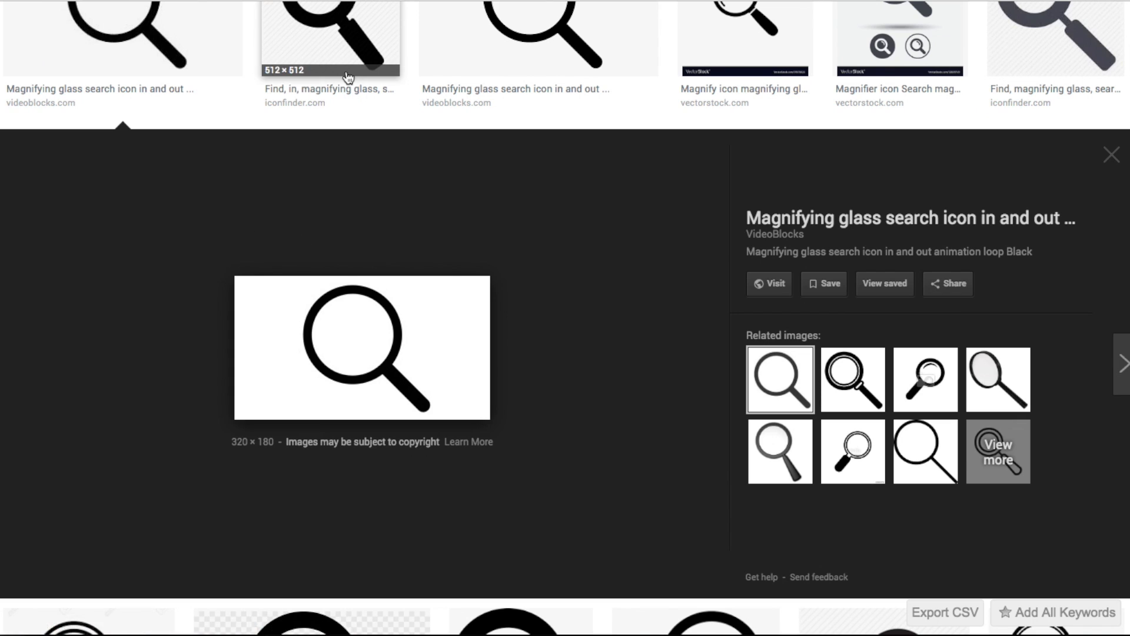
{"action": "left_click", "coordinate": [344, 45]}
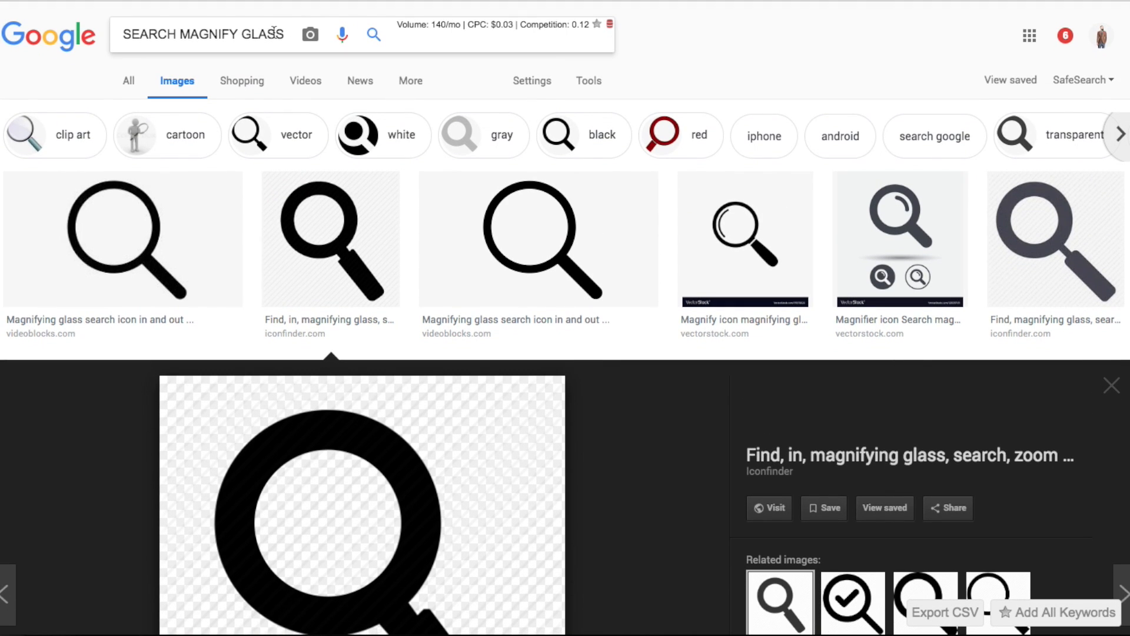
{"action": "type", "text": "PN"}
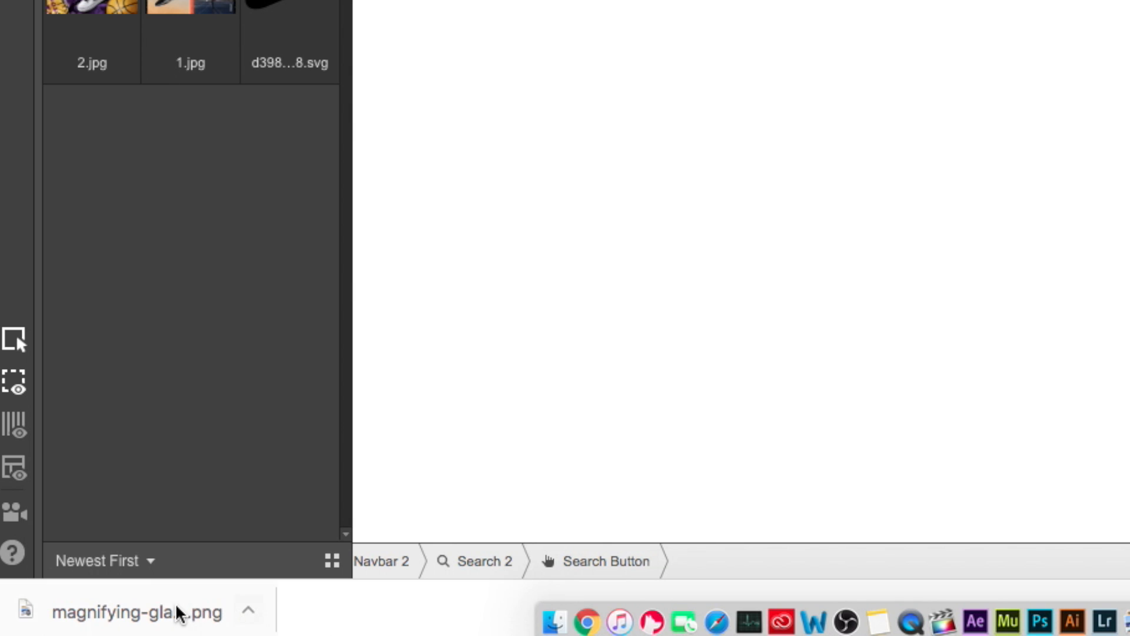
Step: Upload the downloaded magnifying glass PNG as the Search Button's background image, and make it cover, centered and untiled
{"action": "left_click_drag", "start_coordinate": [112, 614], "coordinate": [114, 417]}
{"action": "left_click_drag", "start_coordinate": [183, 303], "coordinate": [182, 212]}
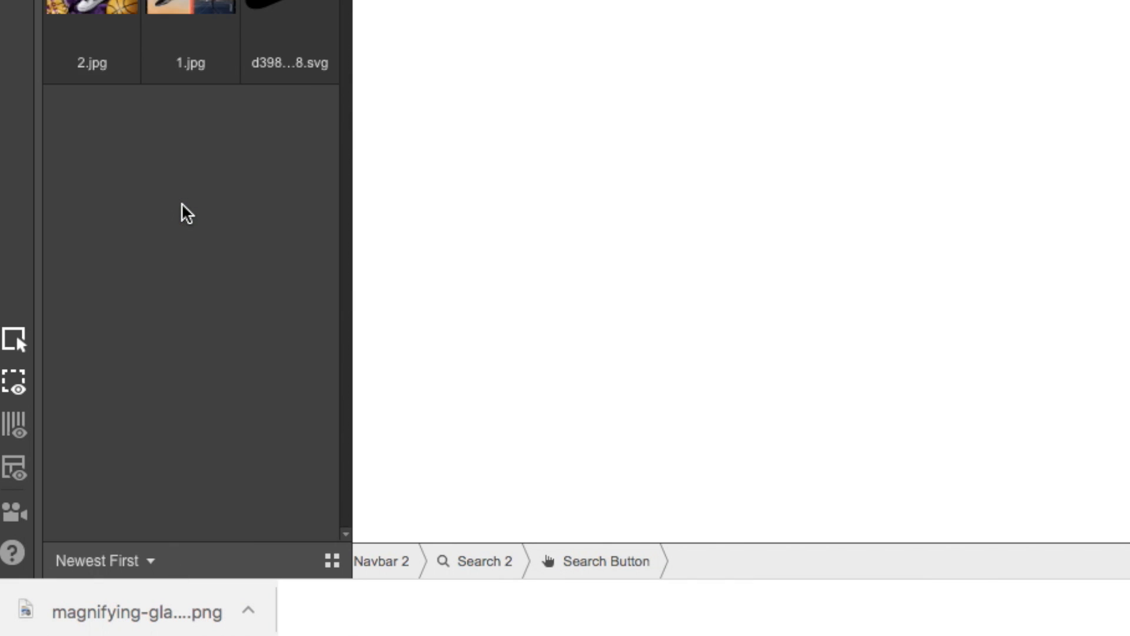
{"action": "left_click", "coordinate": [1100, 300]}
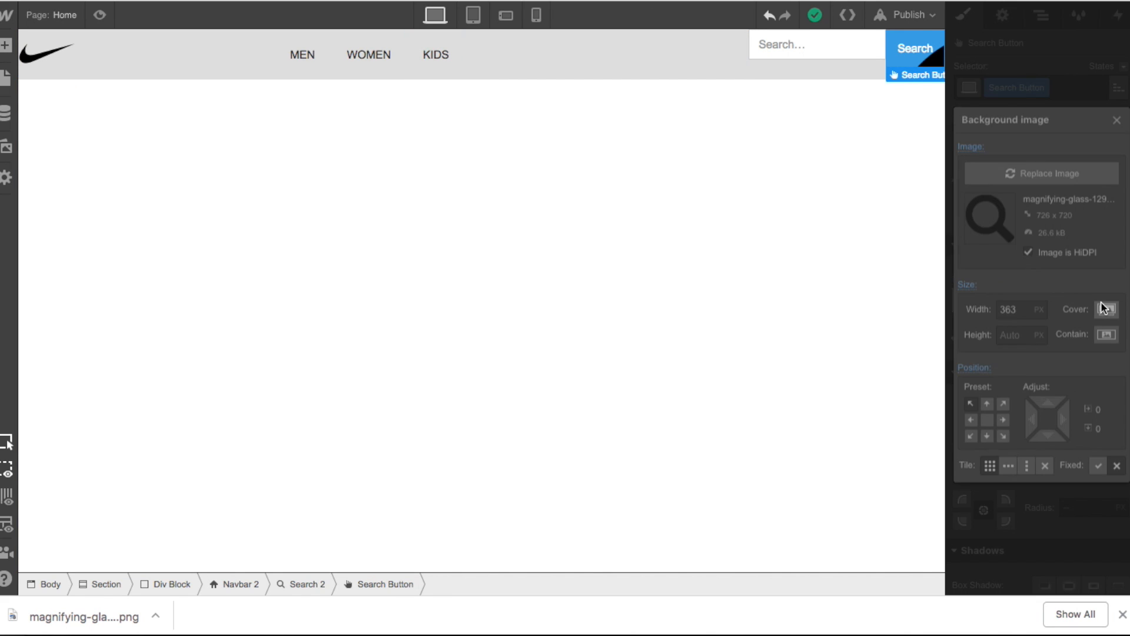
{"action": "left_click", "coordinate": [989, 422]}
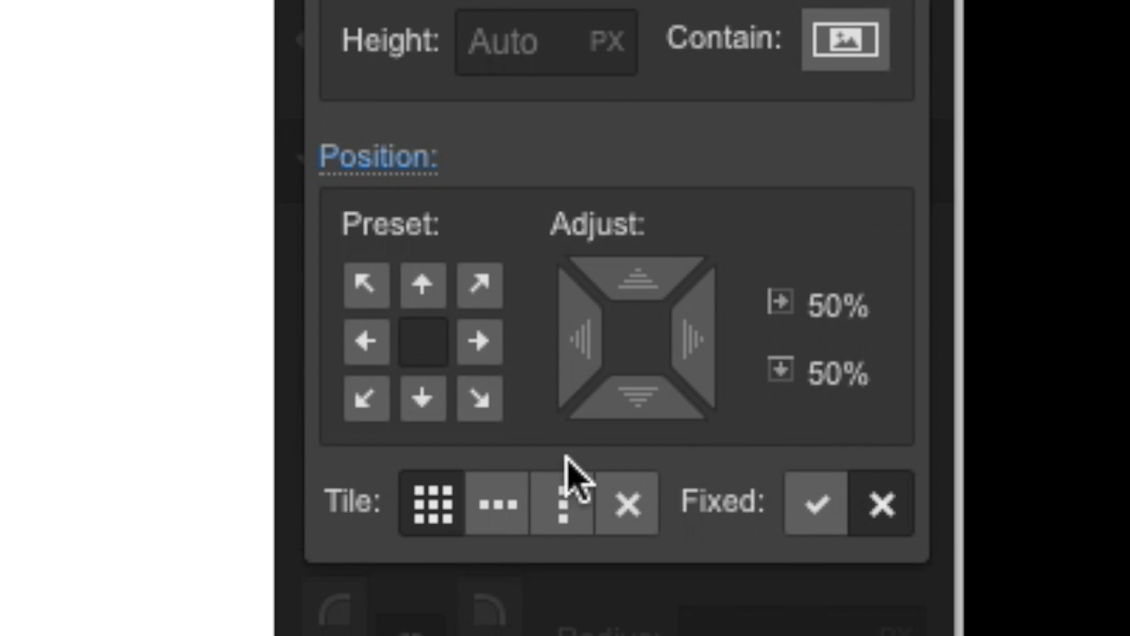
{"action": "left_click", "coordinate": [1044, 470]}
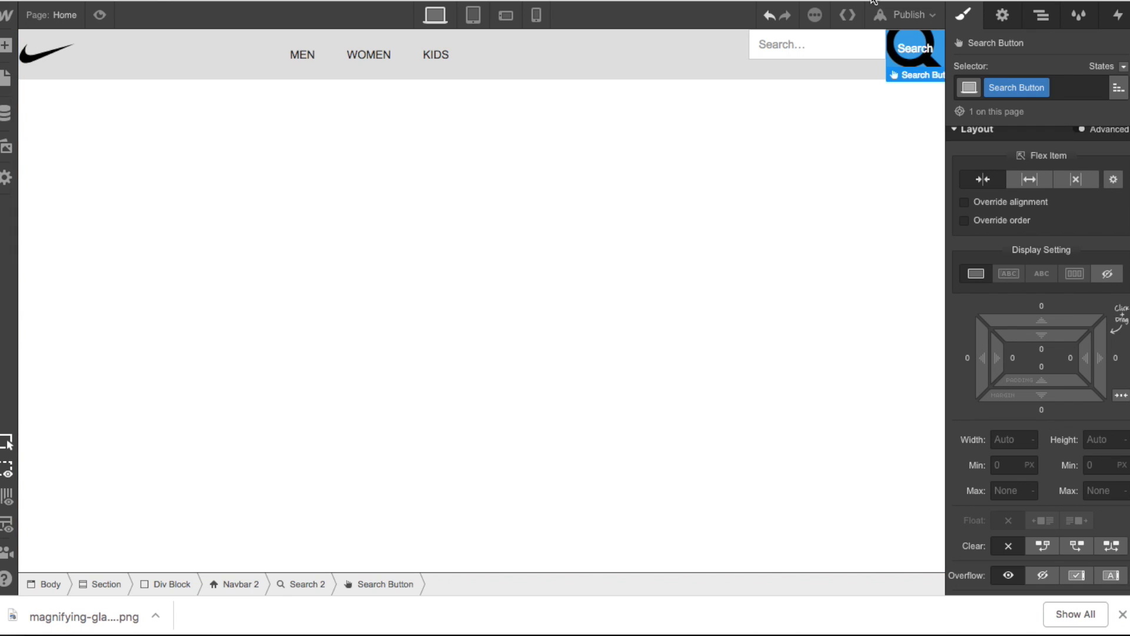
Step: Set the Search Button's background color to white and its background image width to 50%, and preview the page
{"action": "scroll", "coordinate": [1033, 430], "scroll_direction": "down", "scroll_amount": 15}
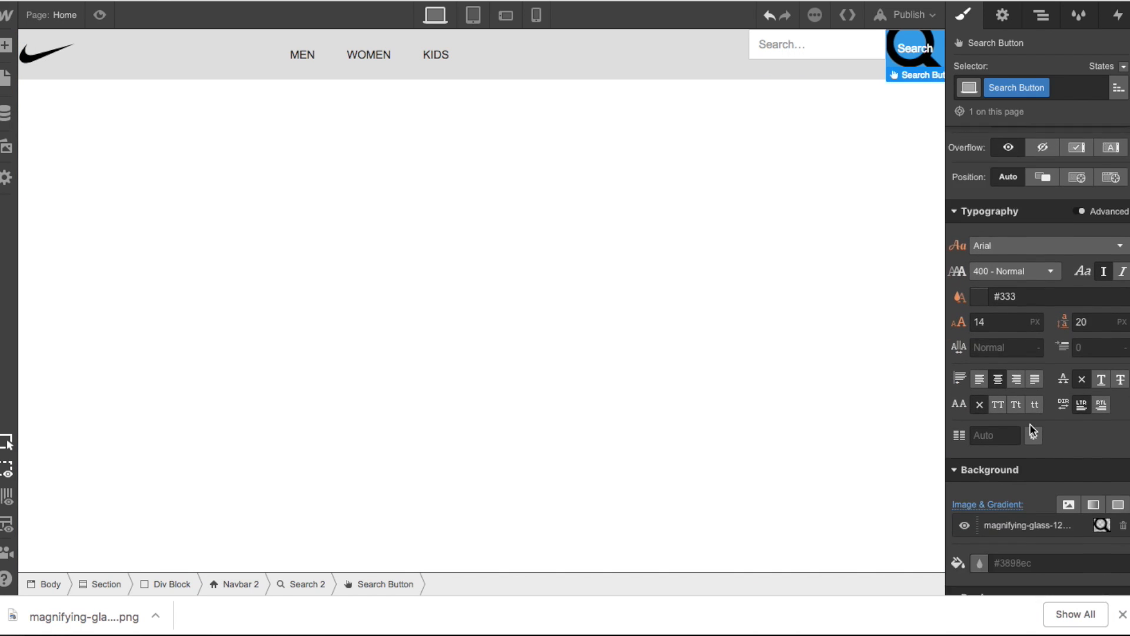
{"action": "scroll", "coordinate": [1033, 430], "scroll_direction": "up", "scroll_amount": 7}
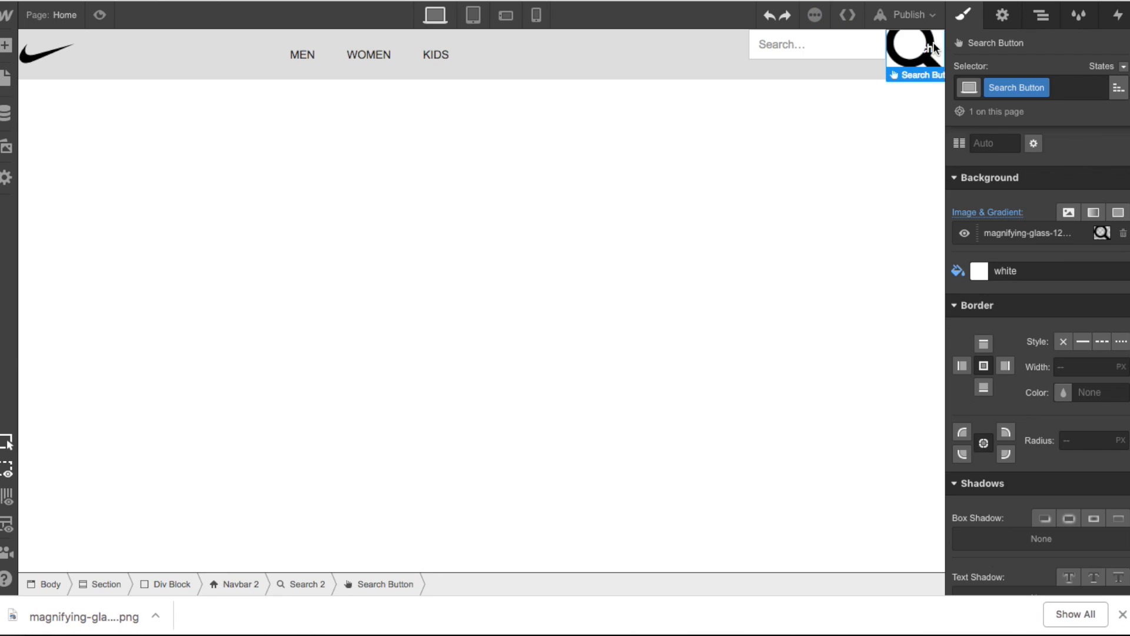
{"action": "left_click", "coordinate": [1087, 239]}
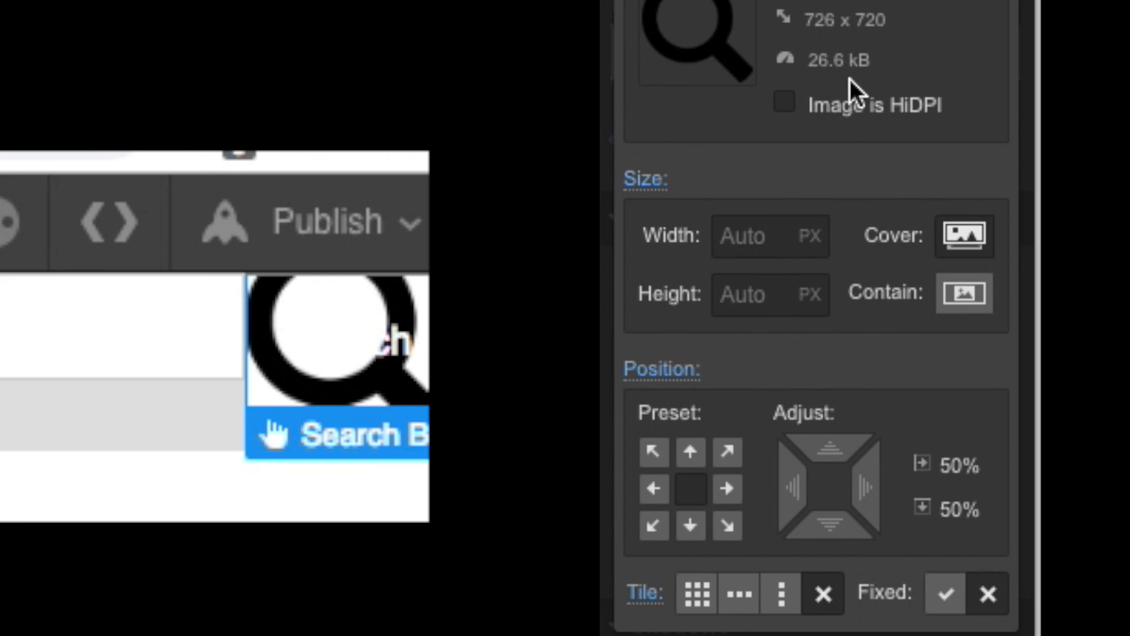
{"action": "left_click", "coordinate": [763, 238]}
{"action": "type", "text": "50%"}
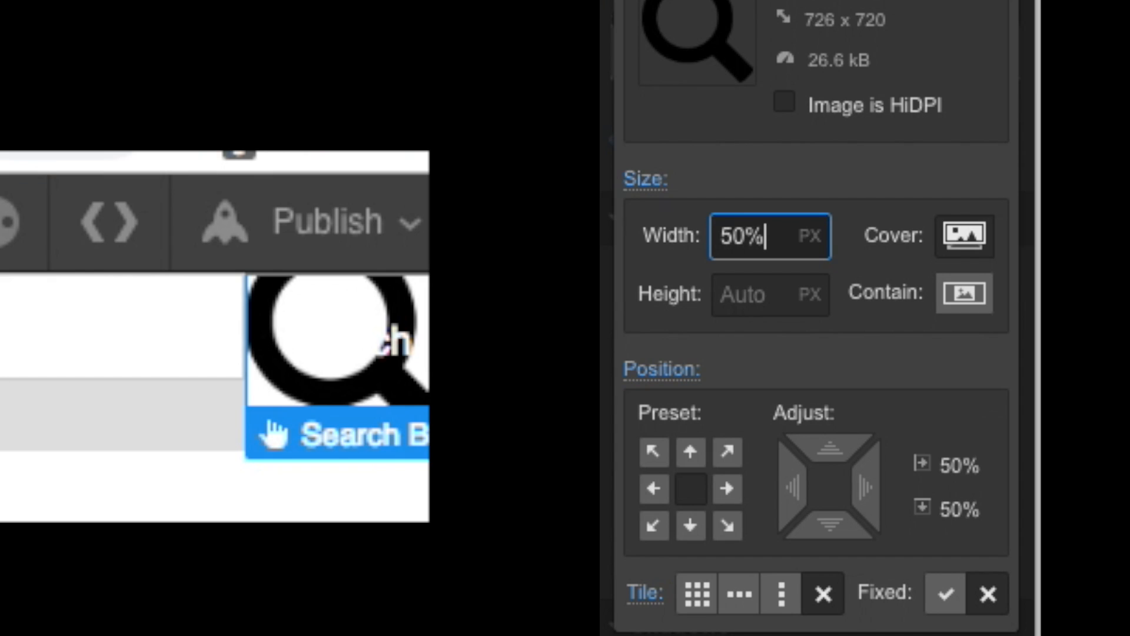
{"action": "key", "text": "Return"}
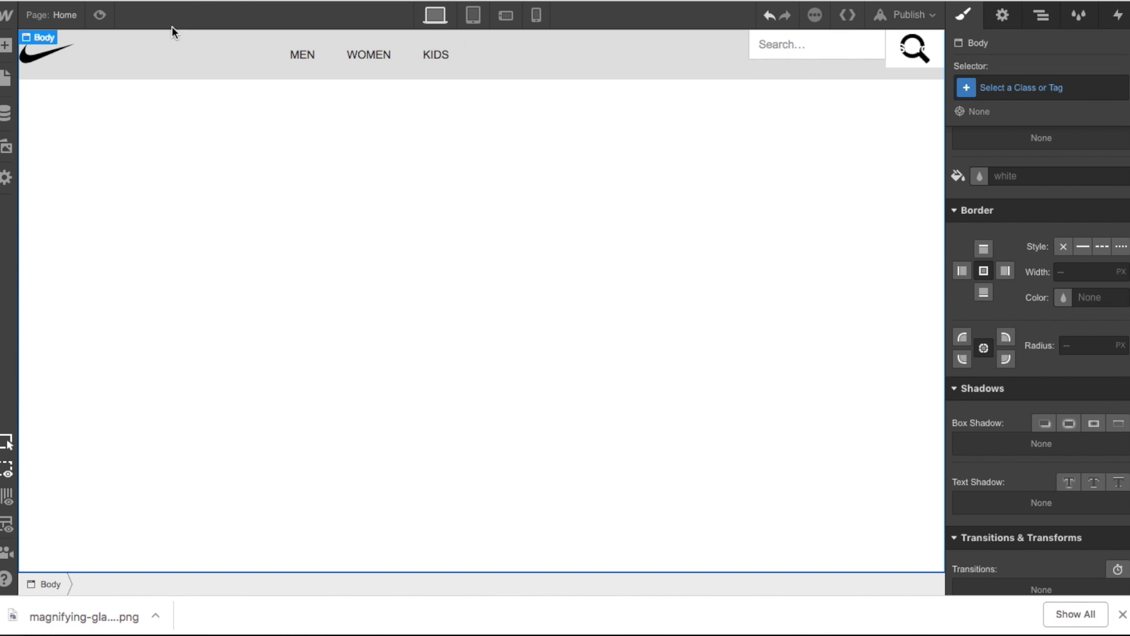
{"action": "left_click", "coordinate": [96, 18]}
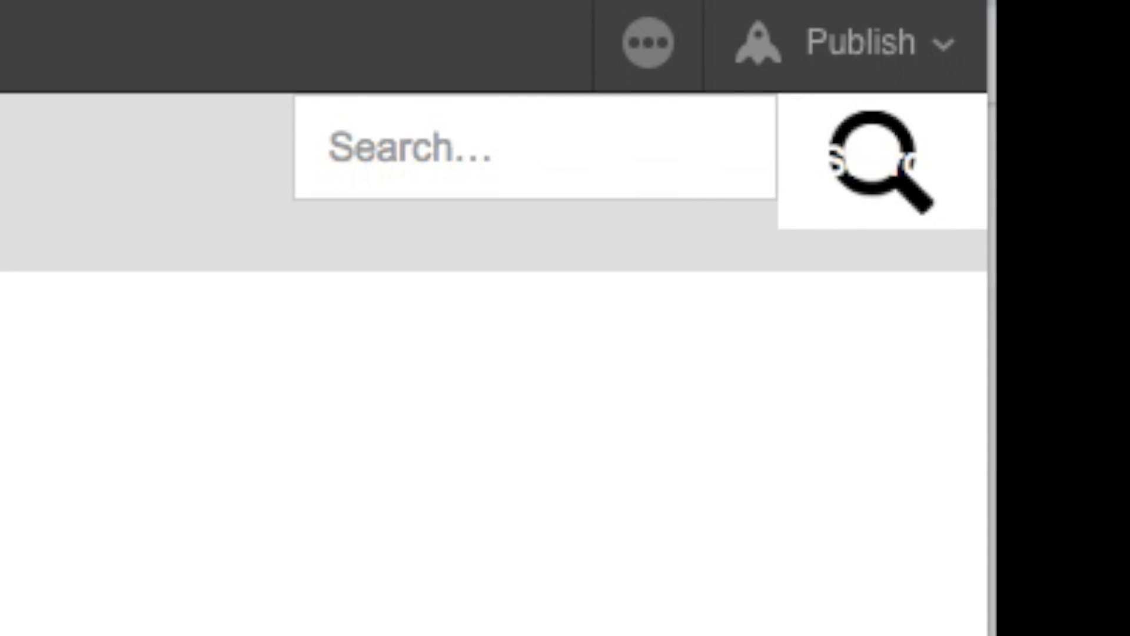
{"action": "key", "text": "super+shift+p"}
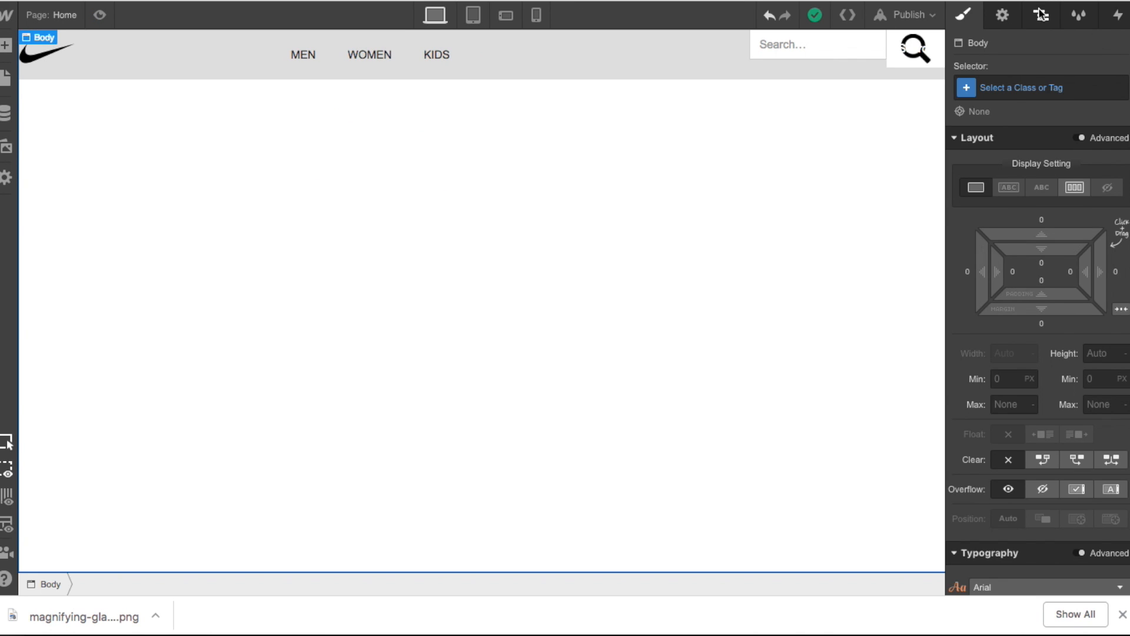
Step: Move the Search Button ahead of the Search Input within the Search element
{"action": "left_click", "coordinate": [1041, 14]}
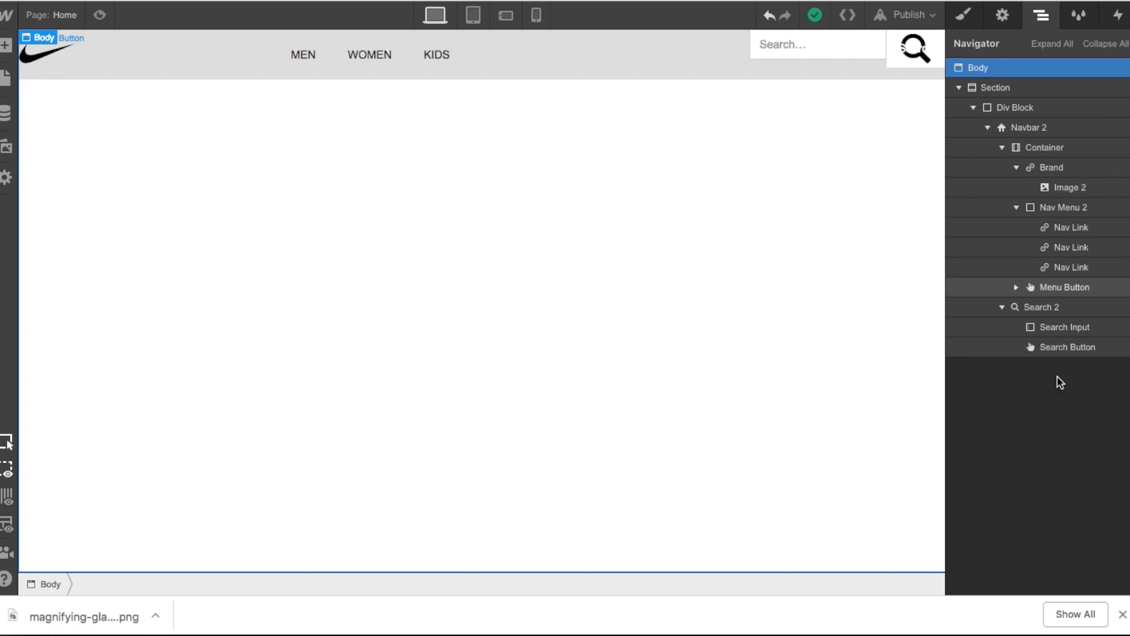
{"action": "left_click_drag", "start_coordinate": [954, 622], "coordinate": [949, 591]}
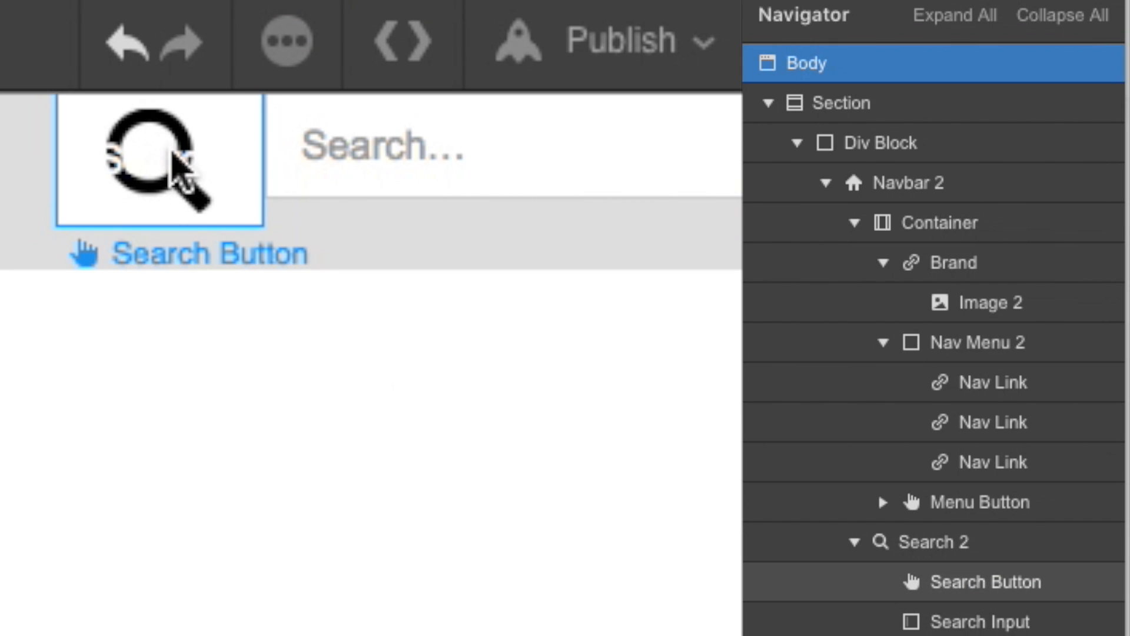
Step: Clear the Search Button's button text so only the magnifying glass remains
{"action": "double_click", "coordinate": [194, 188]}
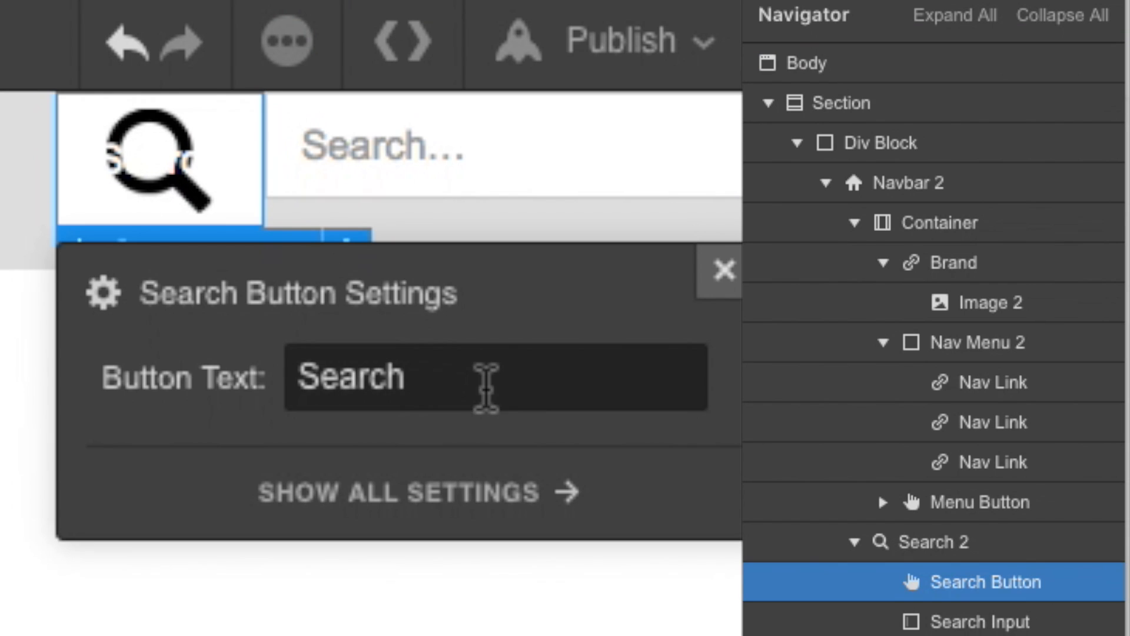
{"action": "left_click_drag", "start_coordinate": [479, 383], "coordinate": [139, 404]}
{"action": "key", "text": "BackSpace"}
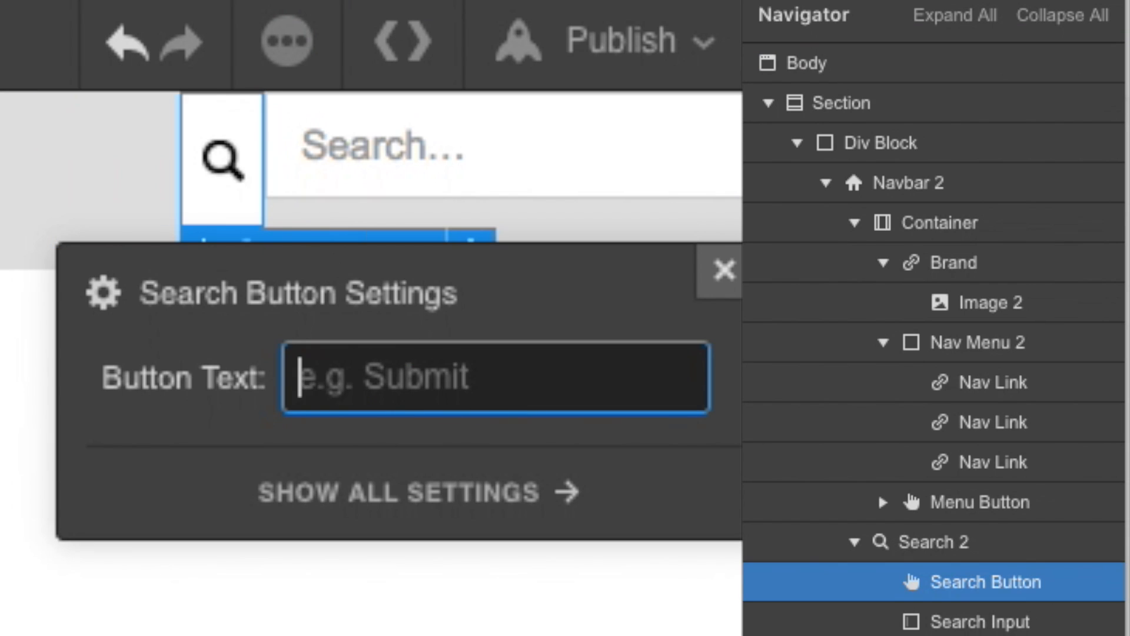
{"action": "left_click", "coordinate": [18, 453]}
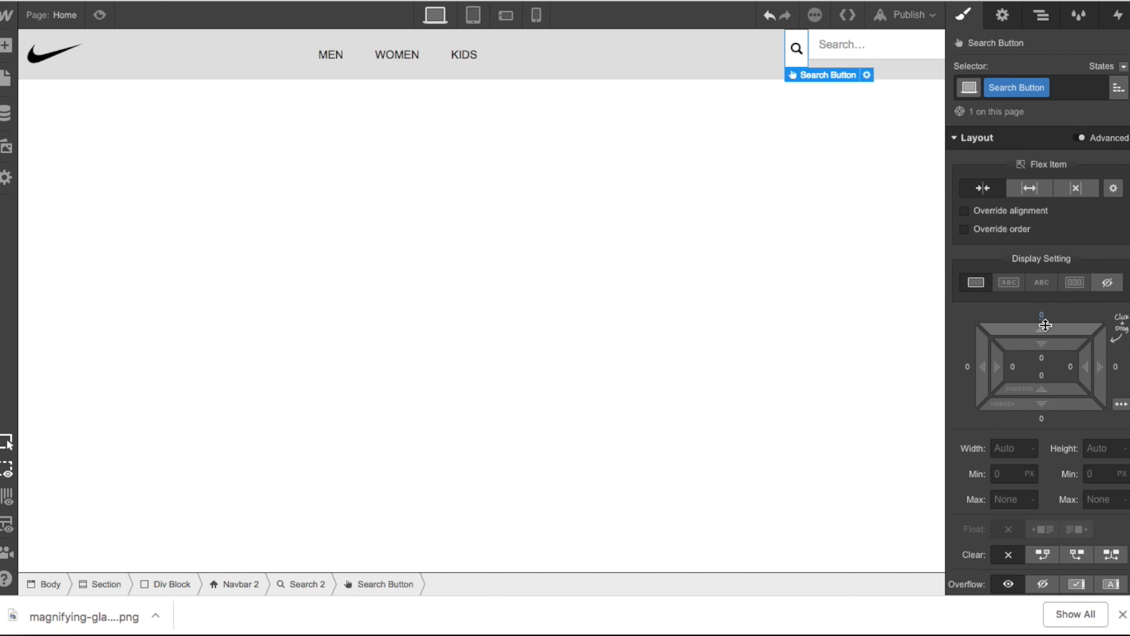
{"action": "left_click", "coordinate": [744, 344]}
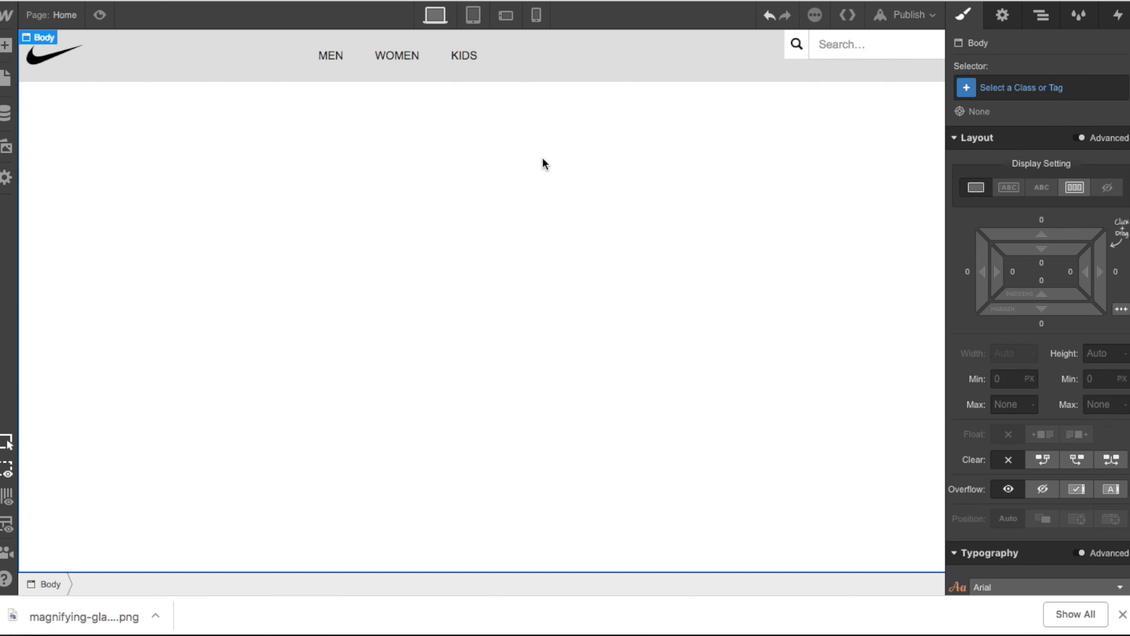
Step: Give the Search element a top margin of 31 px and right padding of 12 px, and preview the search field
{"action": "left_click", "coordinate": [1040, 15]}
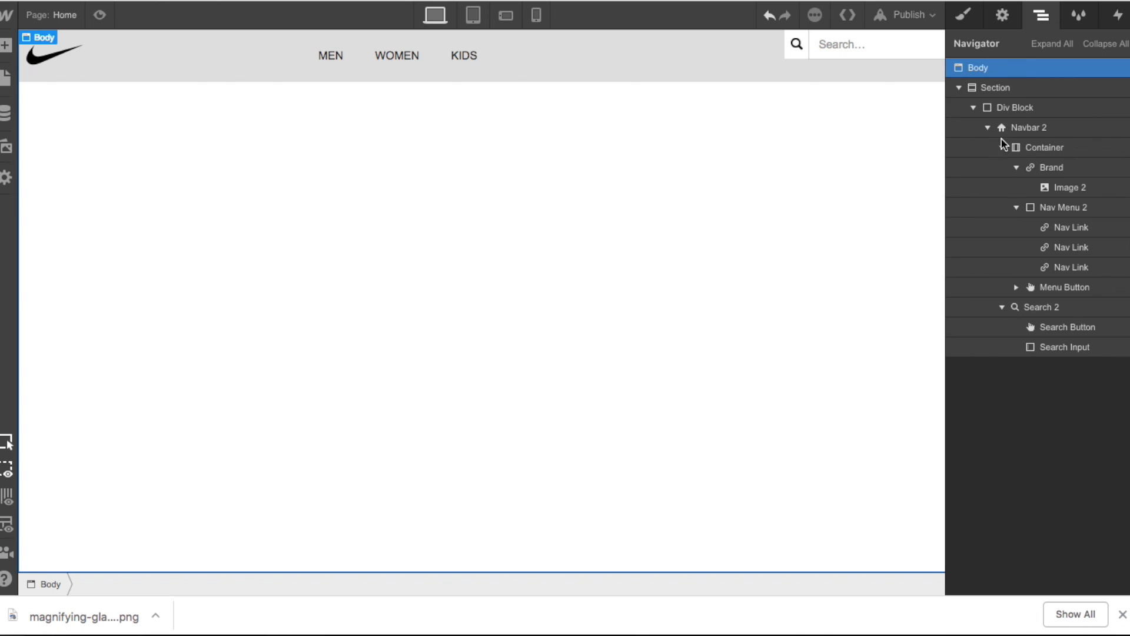
{"action": "left_click", "coordinate": [1062, 308]}
{"action": "left_click", "coordinate": [977, 24]}
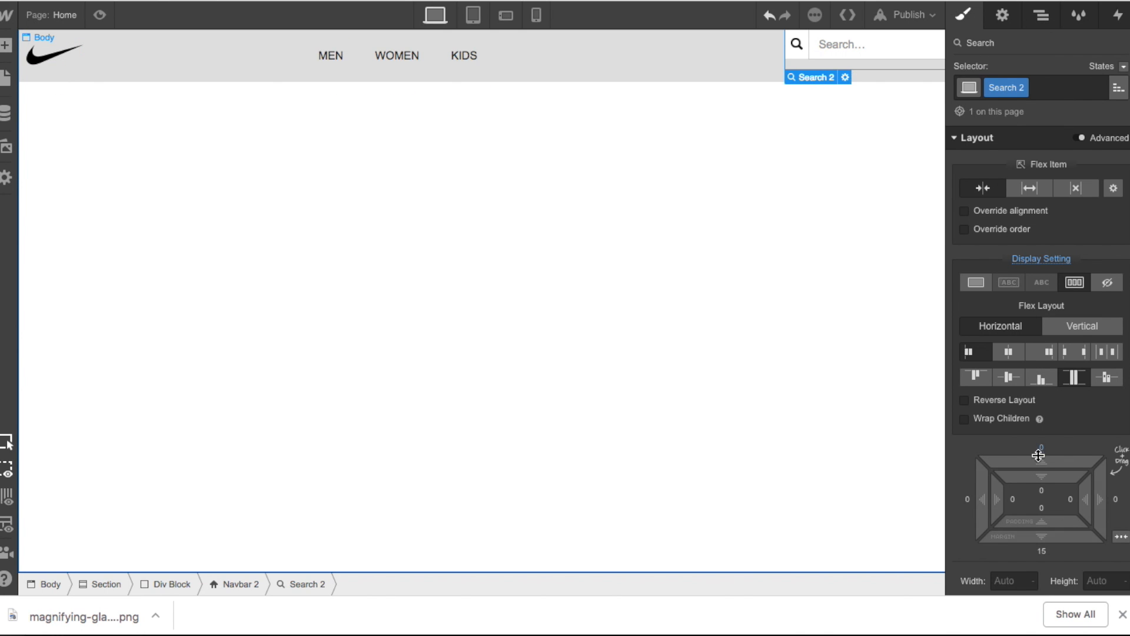
{"action": "left_click_drag", "start_coordinate": [1040, 454], "coordinate": [1038, 443]}
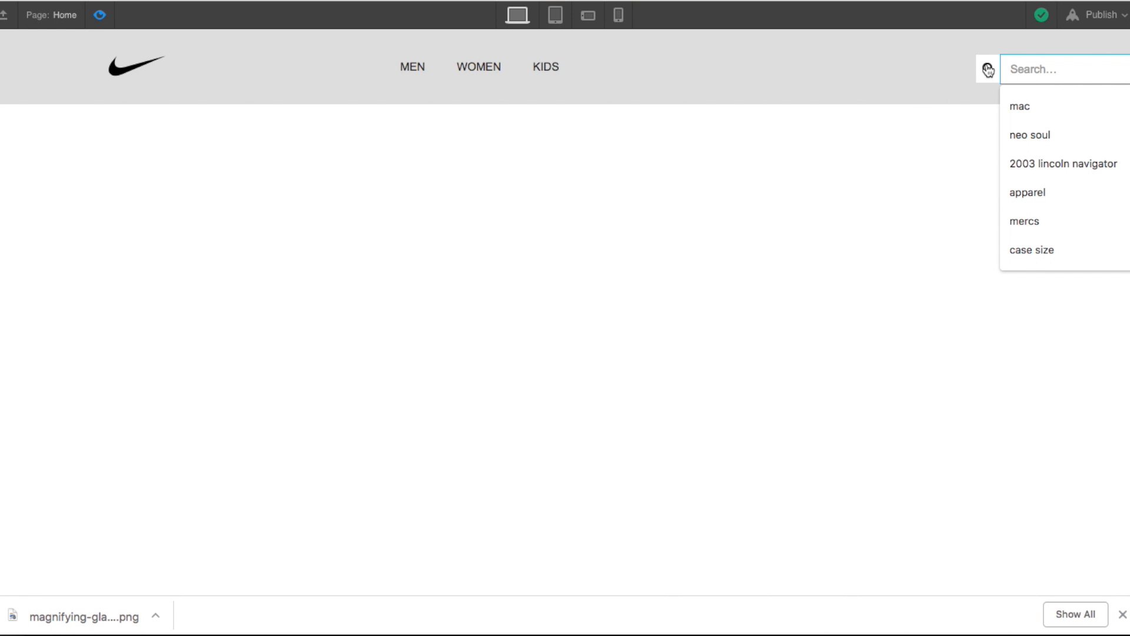
{"action": "left_click", "coordinate": [366, 202]}
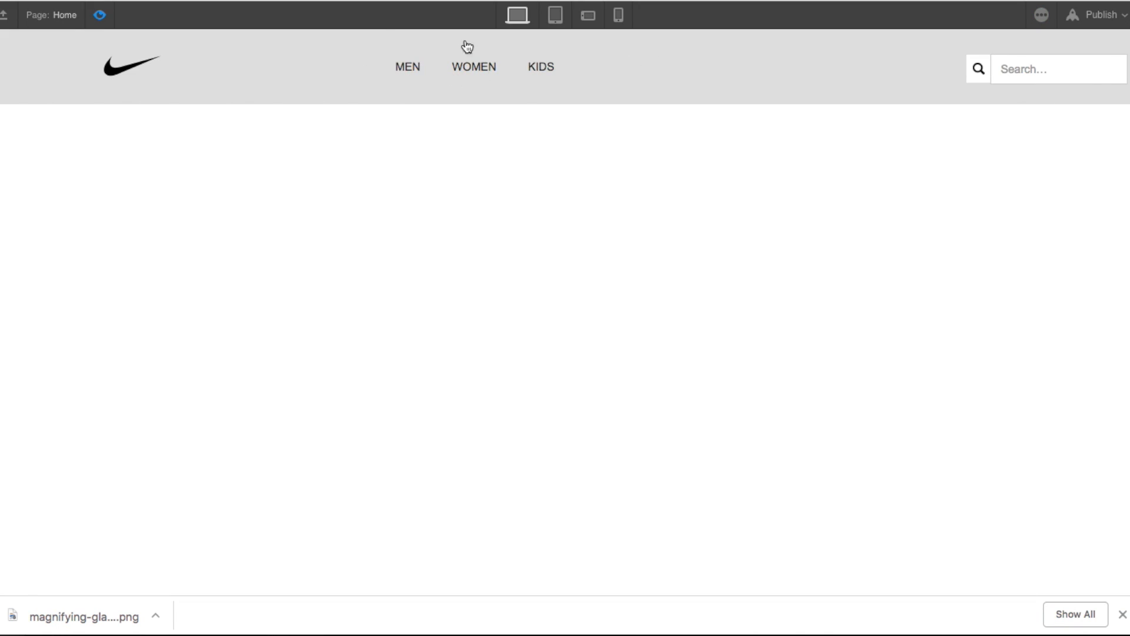
Step: Shift the MEN, WOMEN and KIDS menu toward the navbar's center and preview the page
{"action": "left_click", "coordinate": [101, 15]}
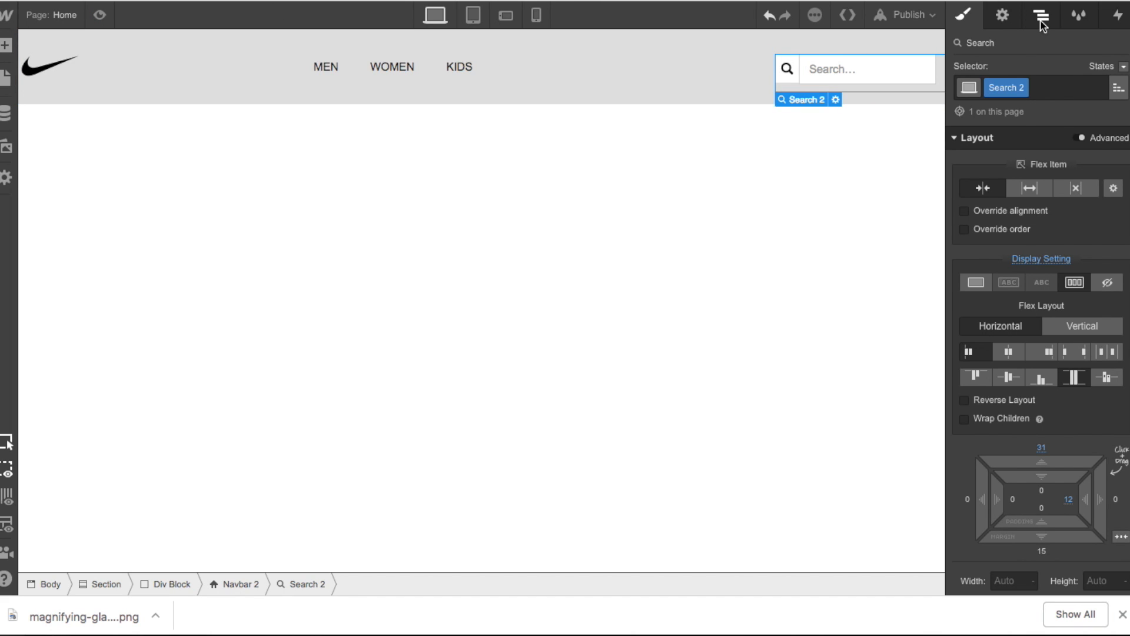
{"action": "key", "text": "super+shift+p"}
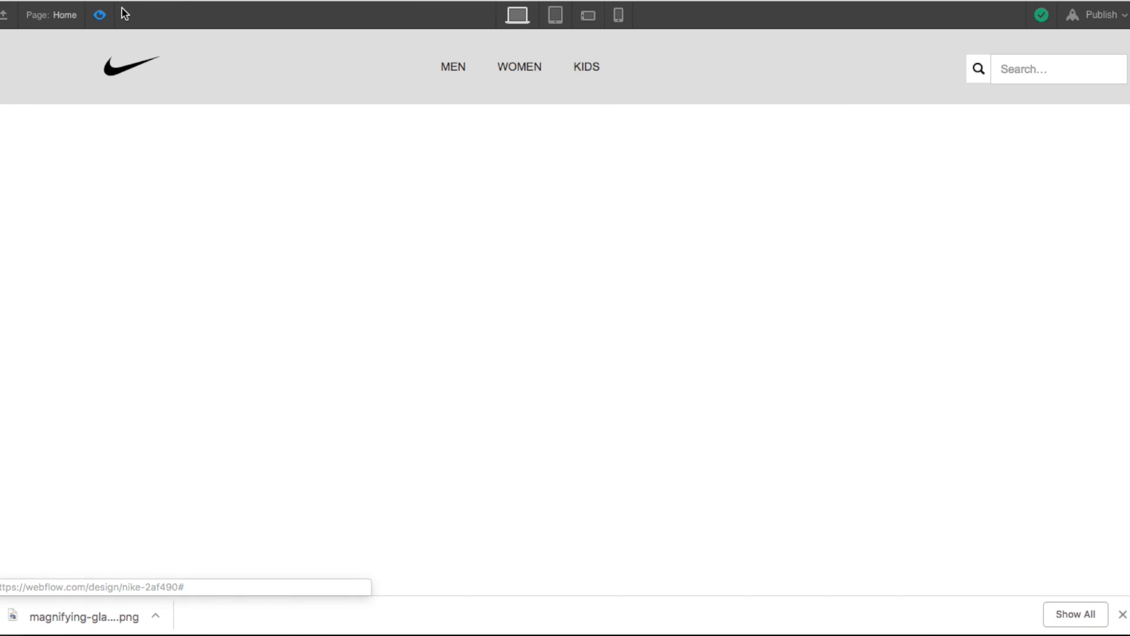
{"action": "left_click", "coordinate": [100, 16]}
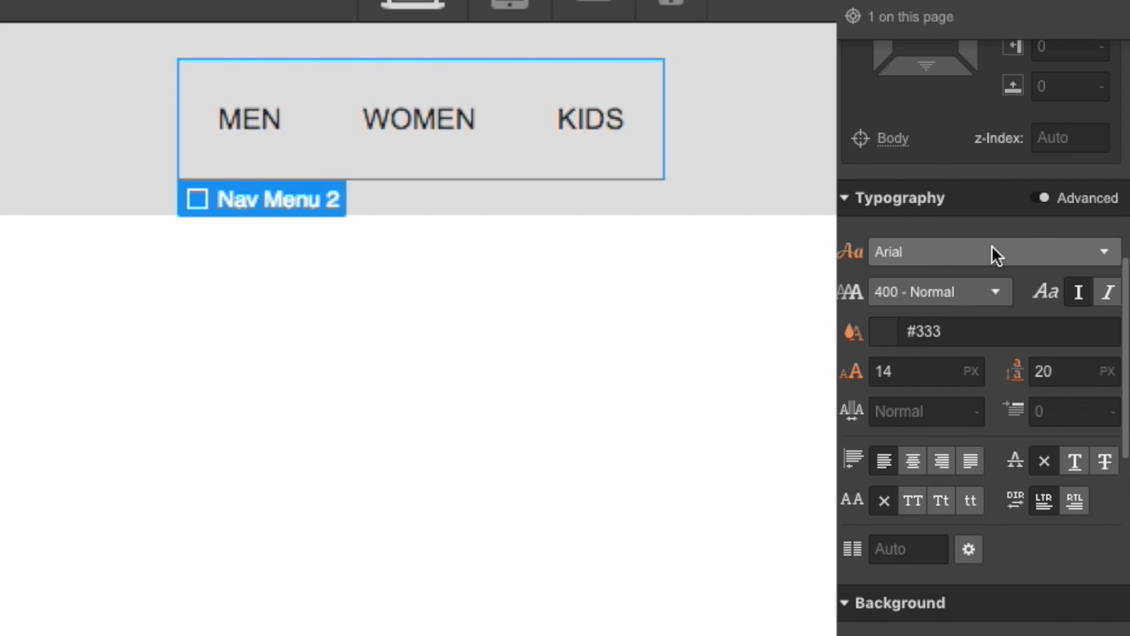
Step: Try Impact as the Nav Menu's font and look through its weight options
{"action": "left_click", "coordinate": [994, 252]}
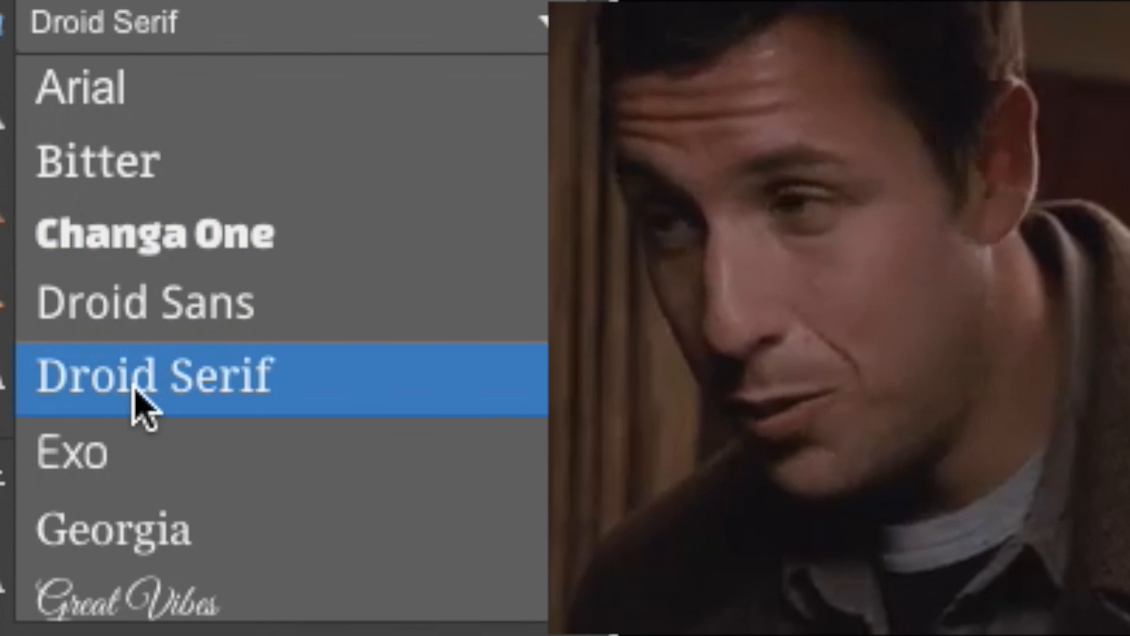
{"action": "scroll", "coordinate": [924, 422], "scroll_direction": "down", "scroll_amount": 5}
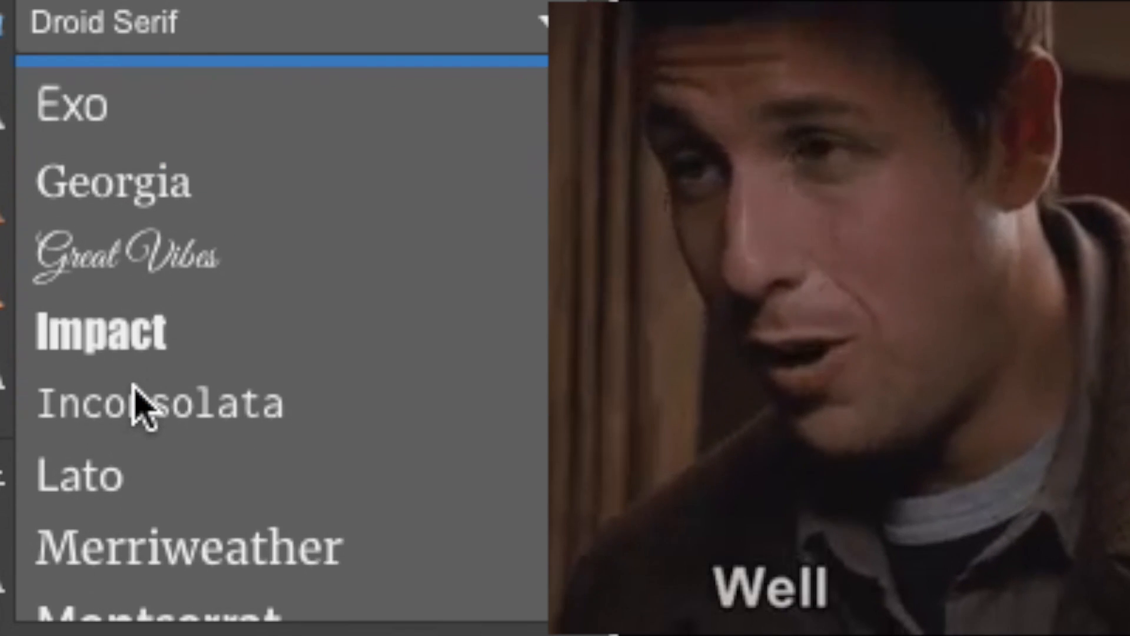
{"action": "left_click", "coordinate": [143, 333]}
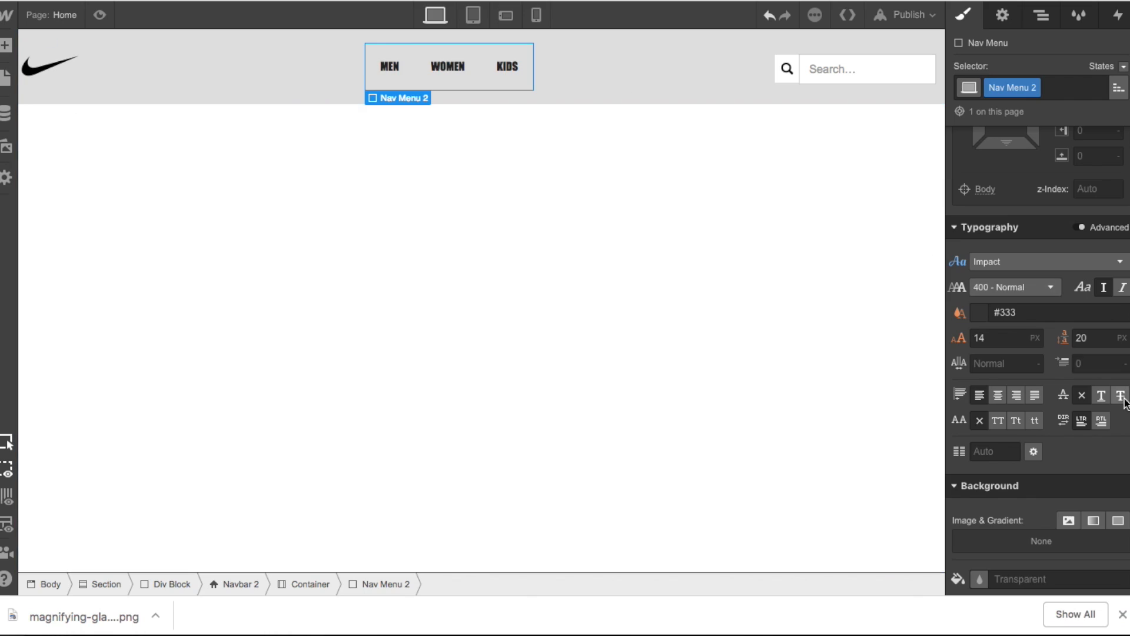
{"action": "left_click", "coordinate": [1045, 287]}
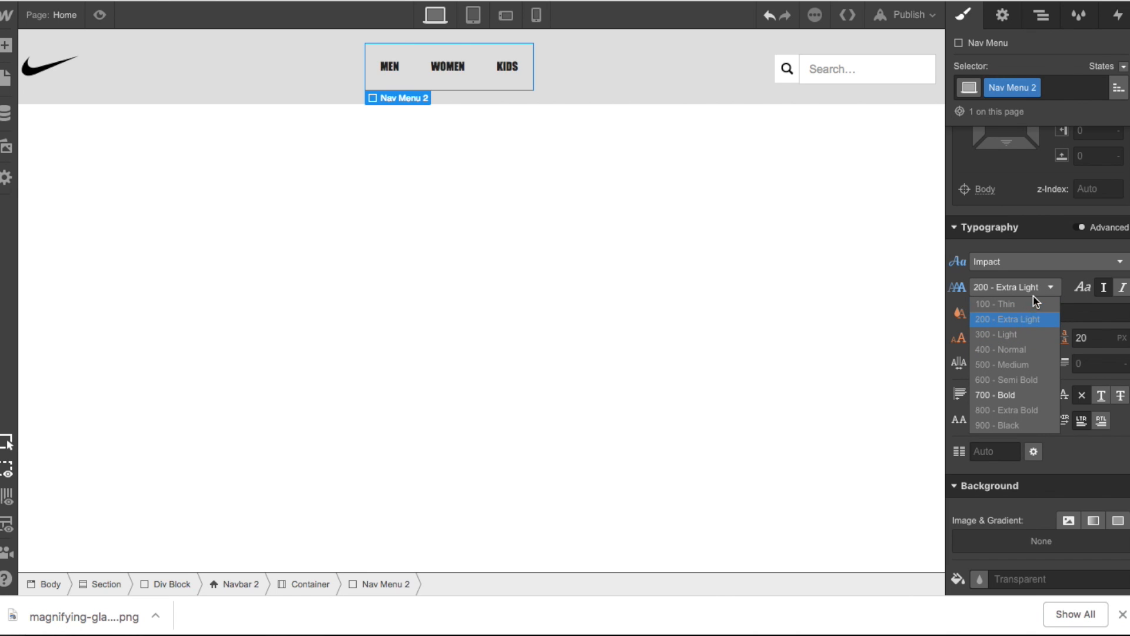
Step: Set the Nav Menu's font to Oswald with weight 600 - Semi Bold, and preview the page
{"action": "left_click", "coordinate": [1047, 262]}
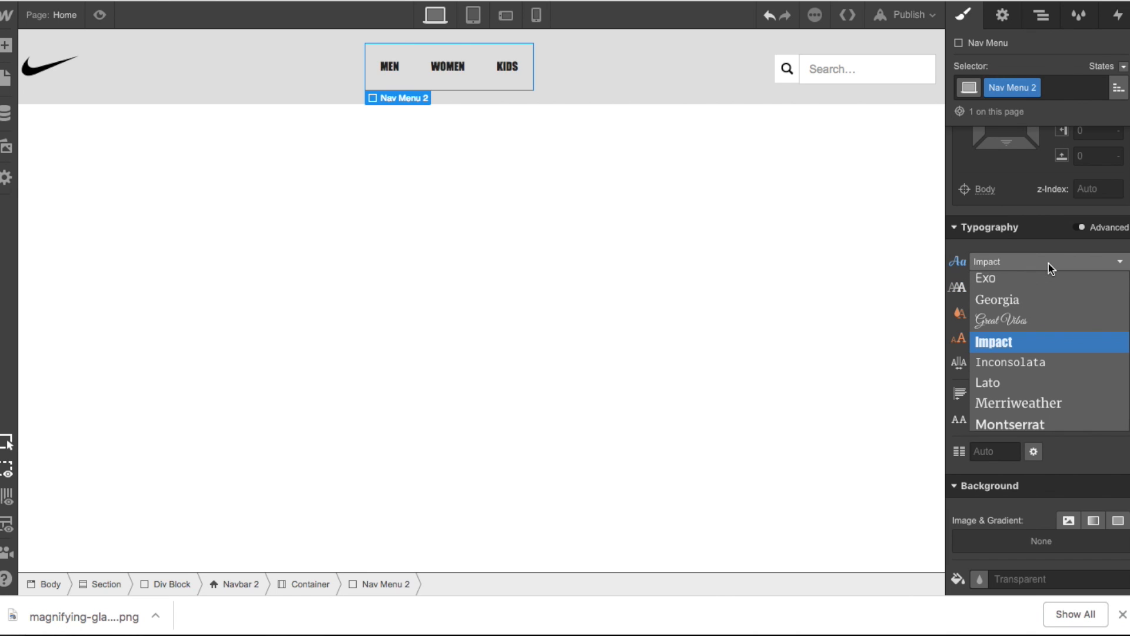
{"action": "scroll", "coordinate": [1030, 381], "scroll_direction": "down", "scroll_amount": 3}
{"action": "left_click", "coordinate": [1031, 394]}
{"action": "left_click", "coordinate": [100, 14]}
{"action": "left_click", "coordinate": [103, 19]}
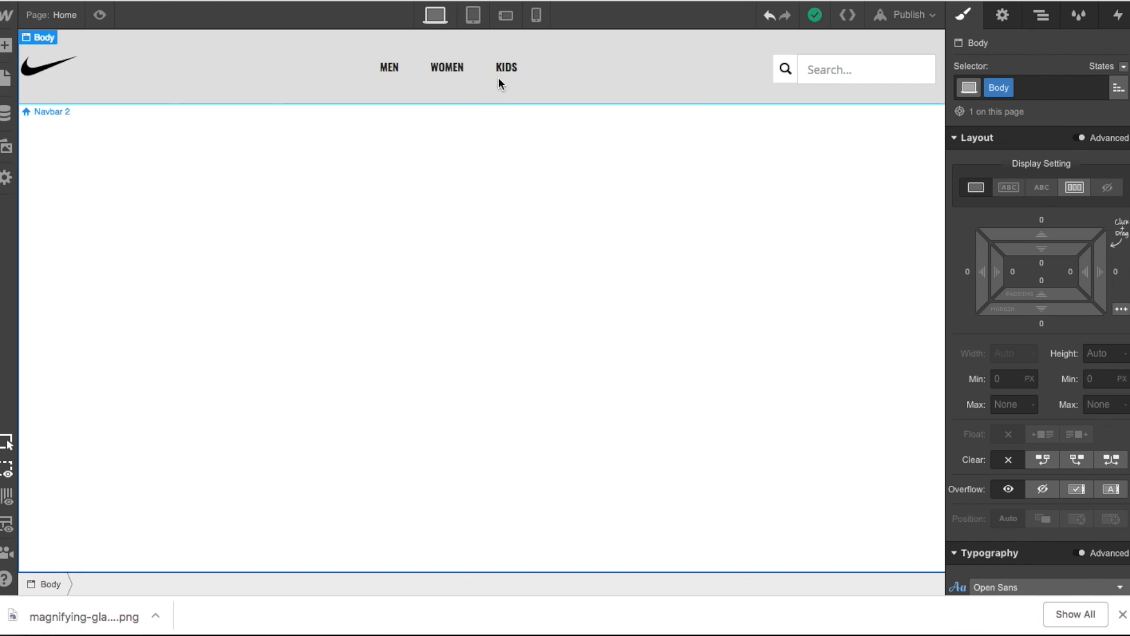
Step: Set the text color of the MEN, WOMEN and KIDS links to #3f3e3e and preview the page
{"action": "left_click", "coordinate": [1042, 16]}
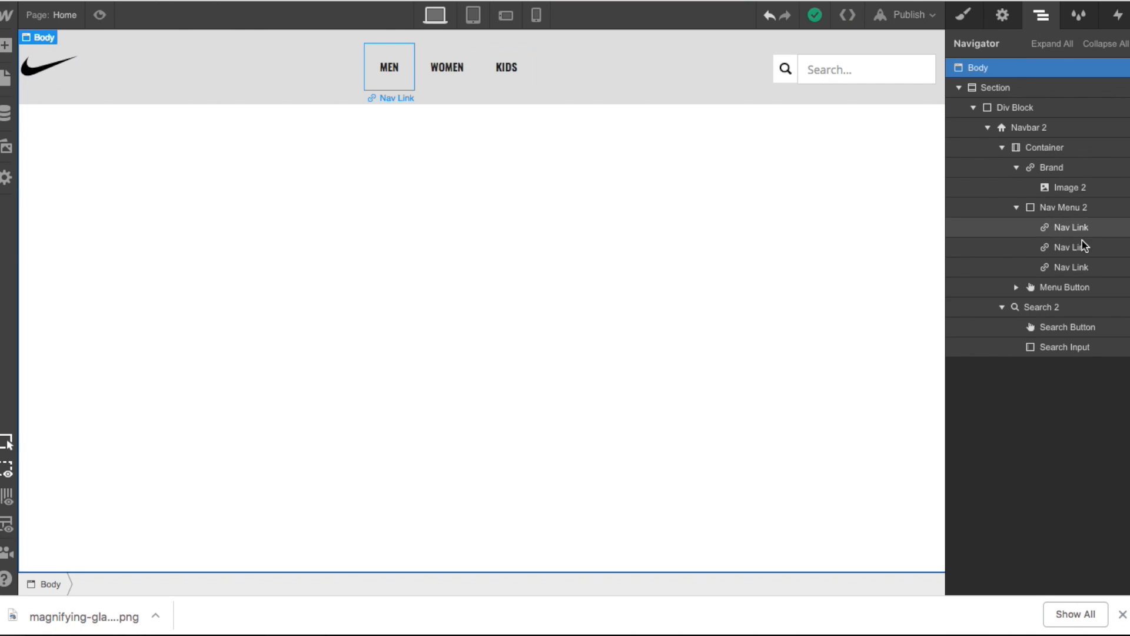
{"action": "left_click", "coordinate": [1092, 209]}
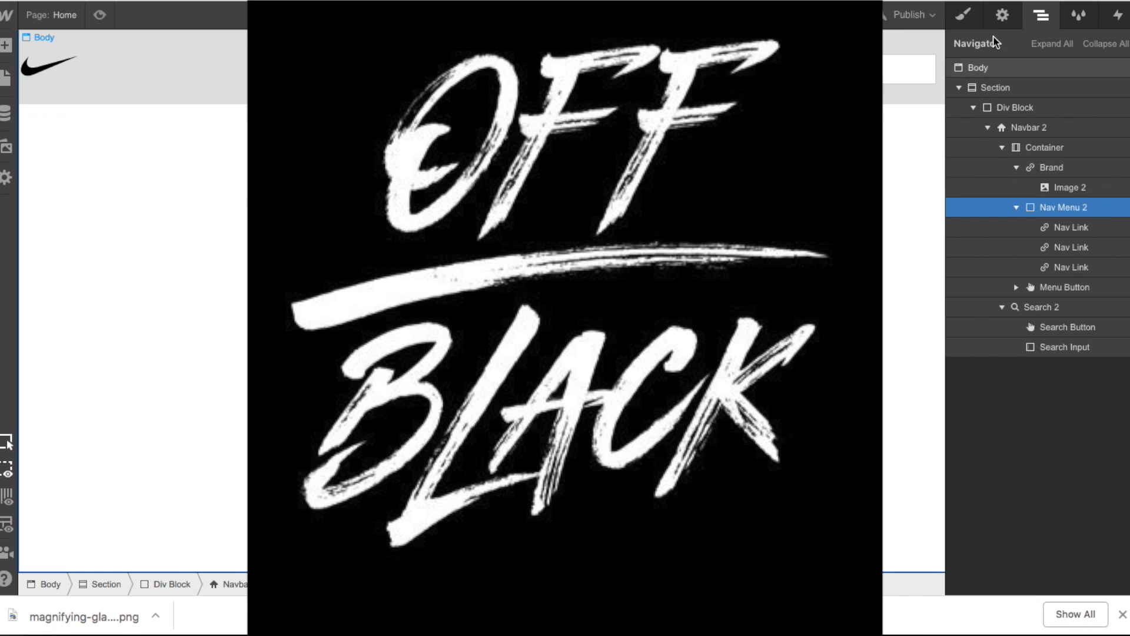
{"action": "left_click", "coordinate": [964, 15]}
{"action": "scroll", "coordinate": [1036, 450], "scroll_direction": "down", "scroll_amount": 10}
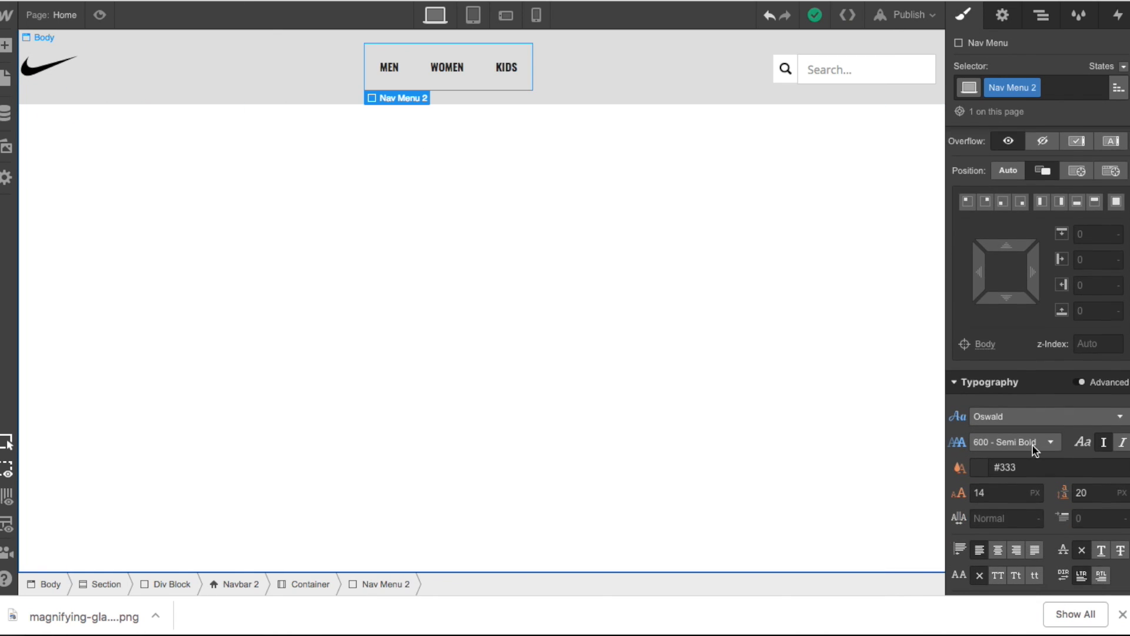
{"action": "scroll", "coordinate": [1033, 451], "scroll_direction": "up", "scroll_amount": 8}
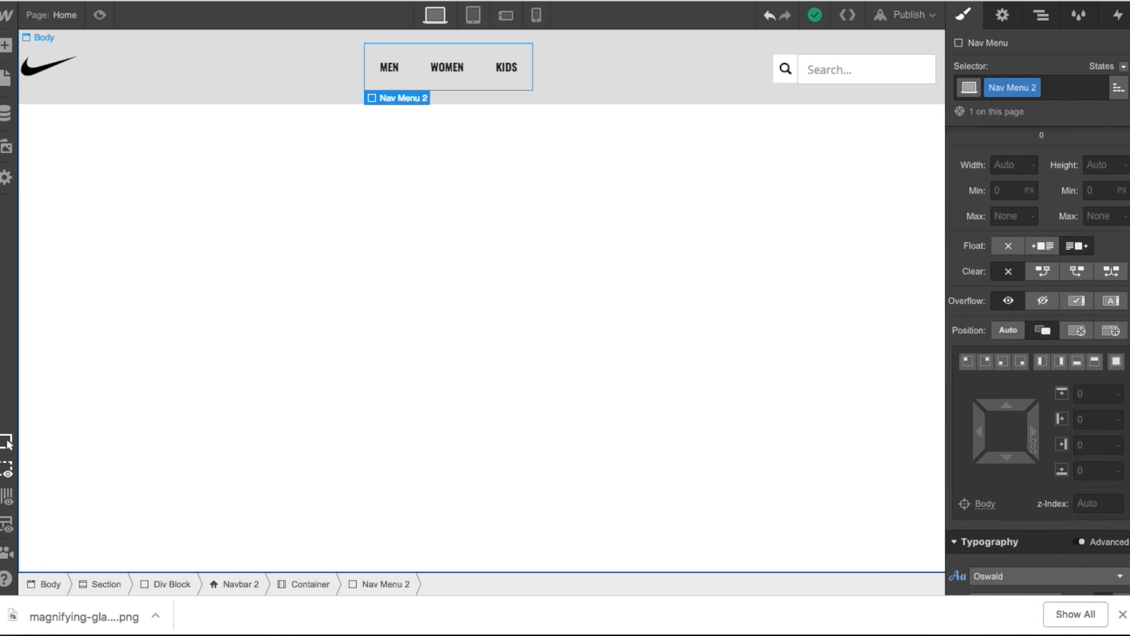
{"action": "scroll", "coordinate": [1033, 446], "scroll_direction": "down", "scroll_amount": 5}
{"action": "left_click", "coordinate": [979, 269]}
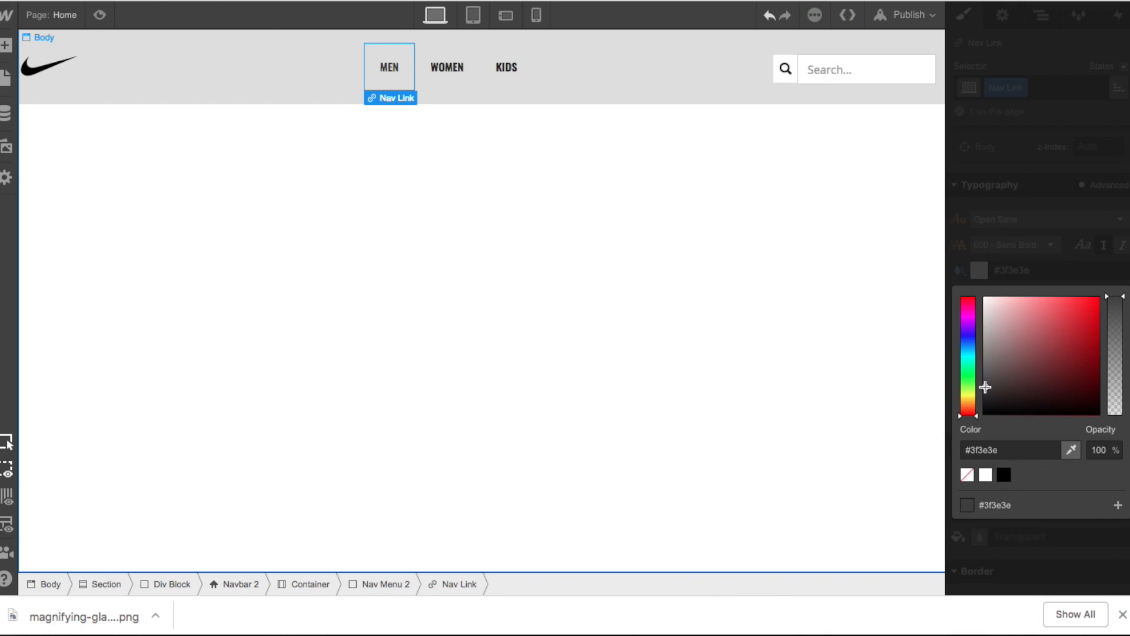
{"action": "left_click", "coordinate": [1003, 447]}
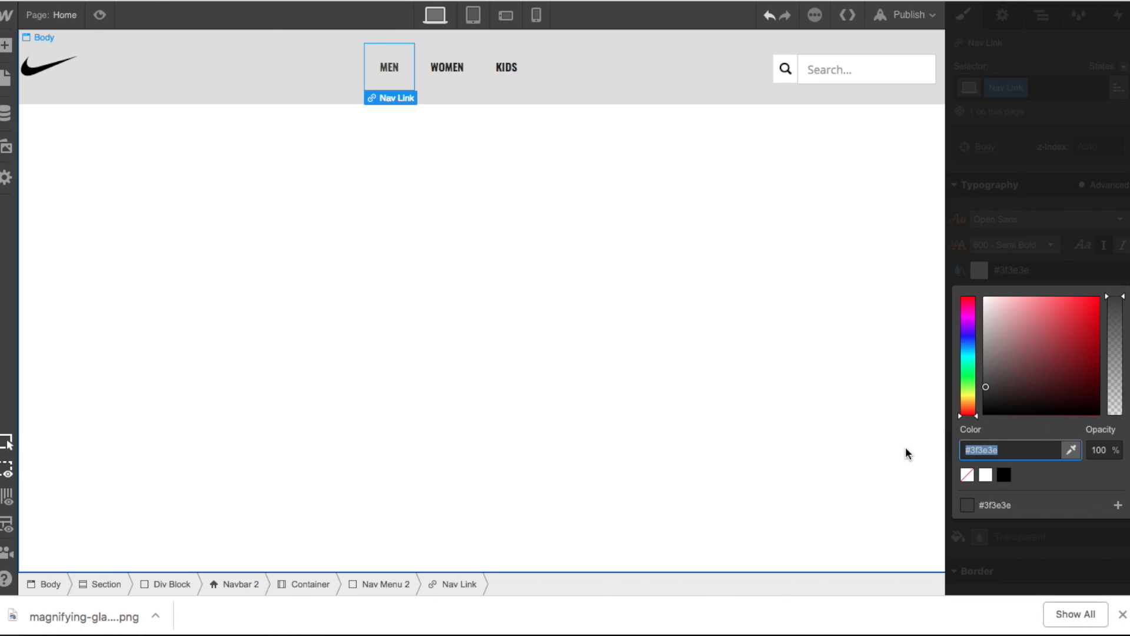
{"action": "left_click", "coordinate": [901, 451]}
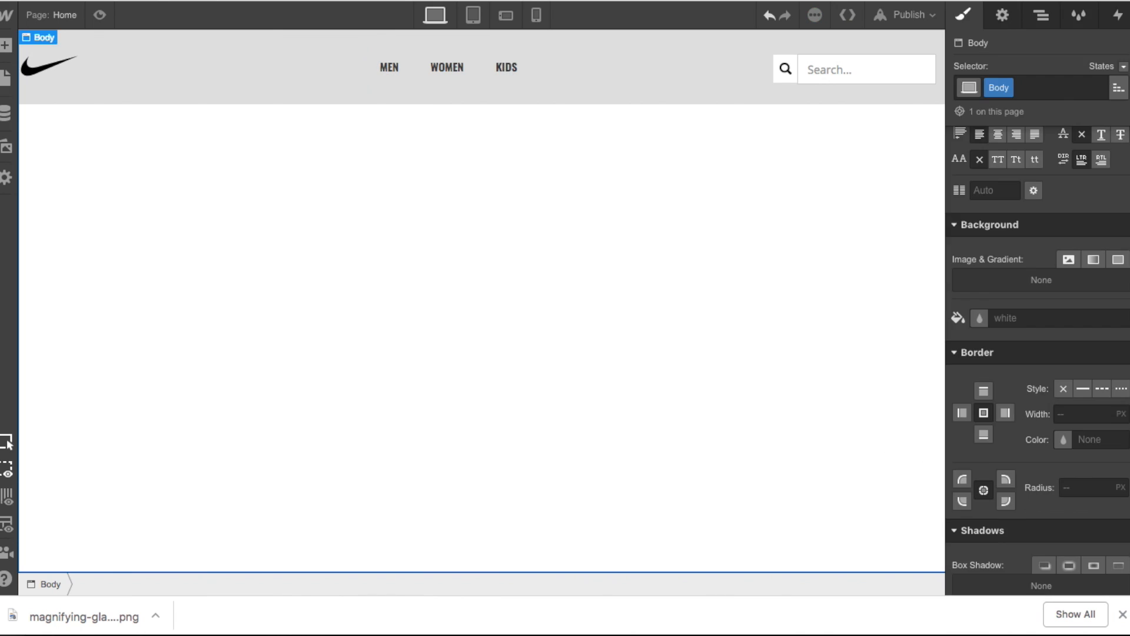
{"action": "left_click", "coordinate": [102, 12]}
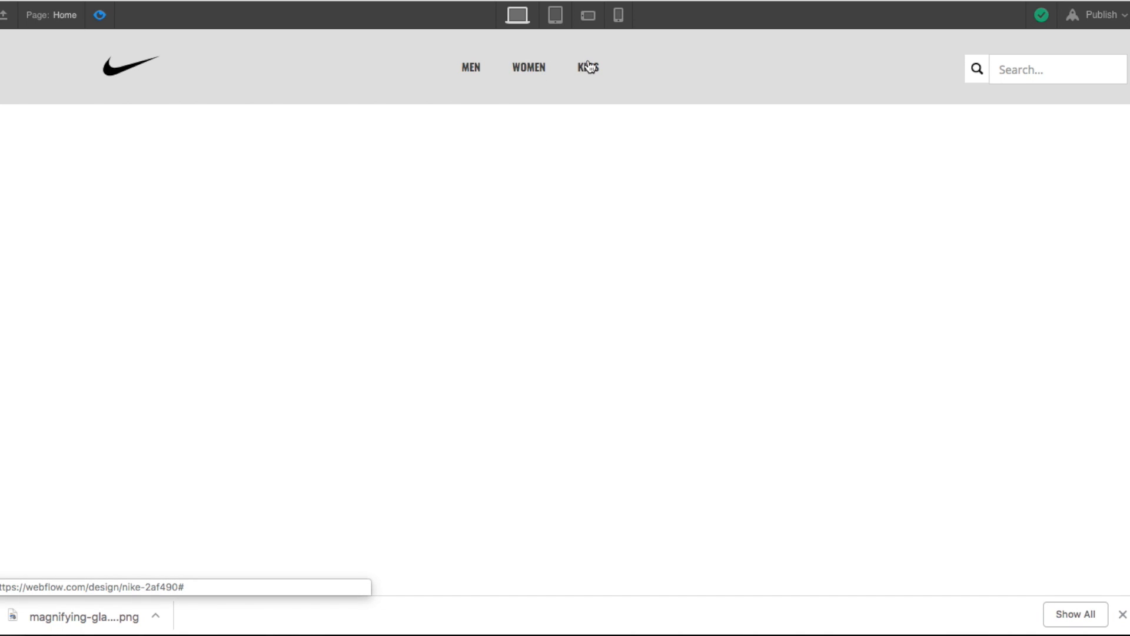
{"action": "left_click", "coordinate": [98, 15]}
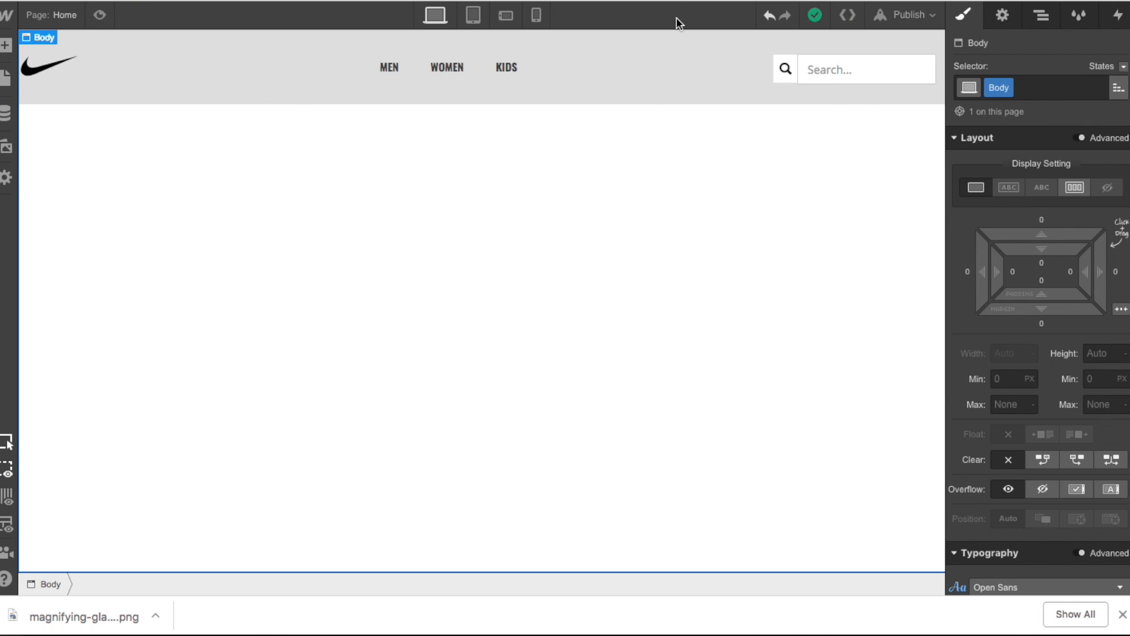
Step: Add a new Section beneath the navbar's section and place a Div Block inside it
{"action": "left_click", "coordinate": [1042, 16]}
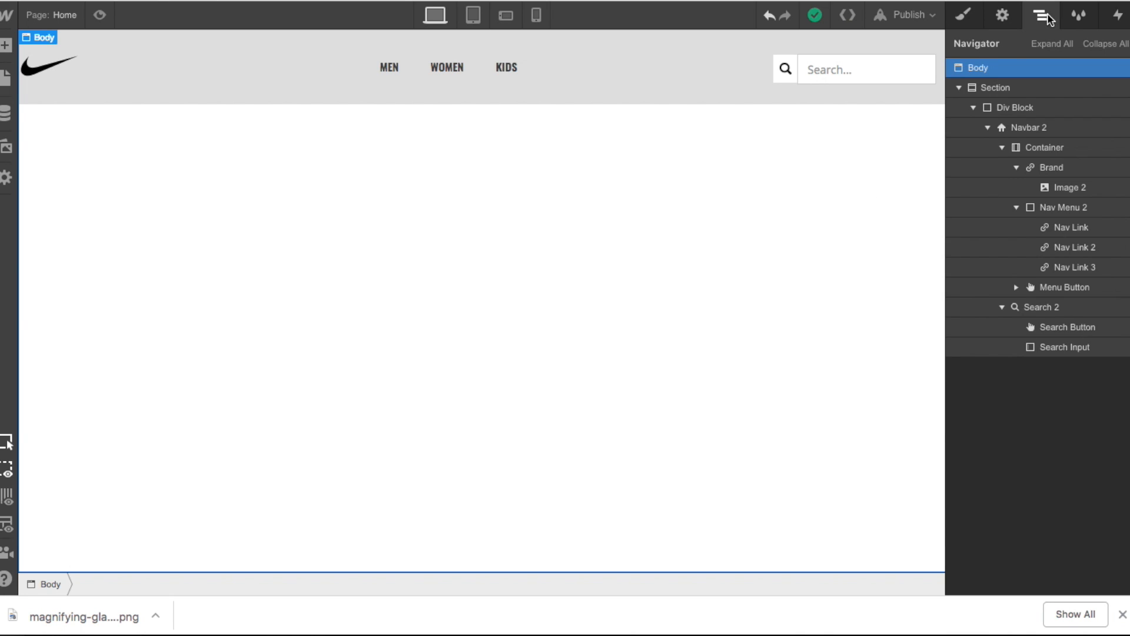
{"action": "left_click", "coordinate": [967, 107]}
{"action": "left_click", "coordinate": [958, 87]}
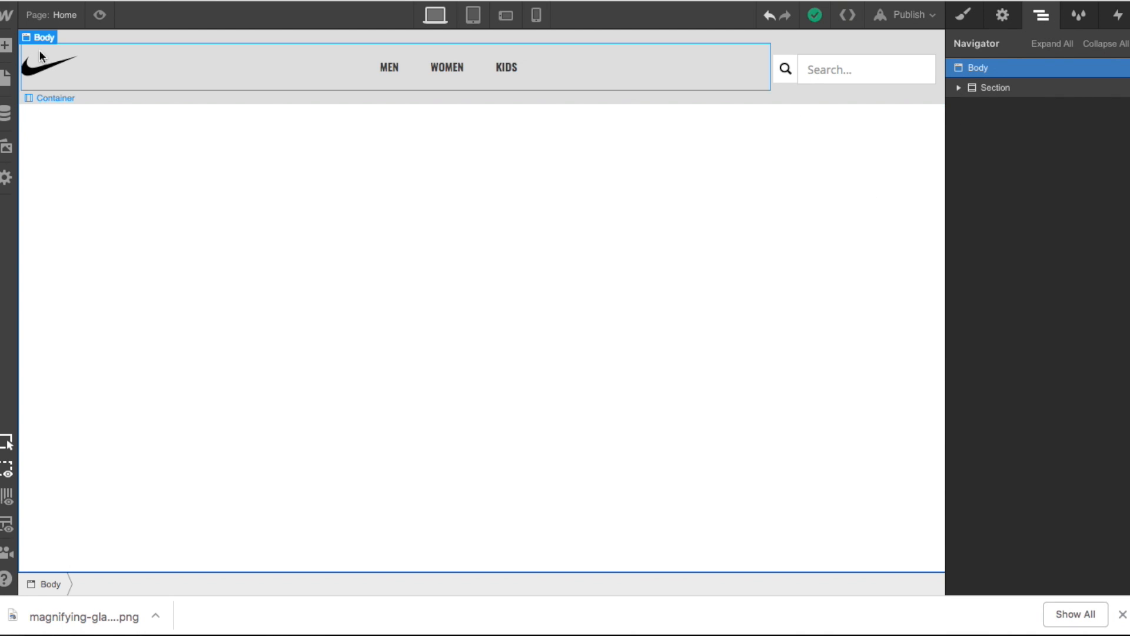
{"action": "left_click", "coordinate": [5, 45]}
{"action": "left_click", "coordinate": [28, 98]}
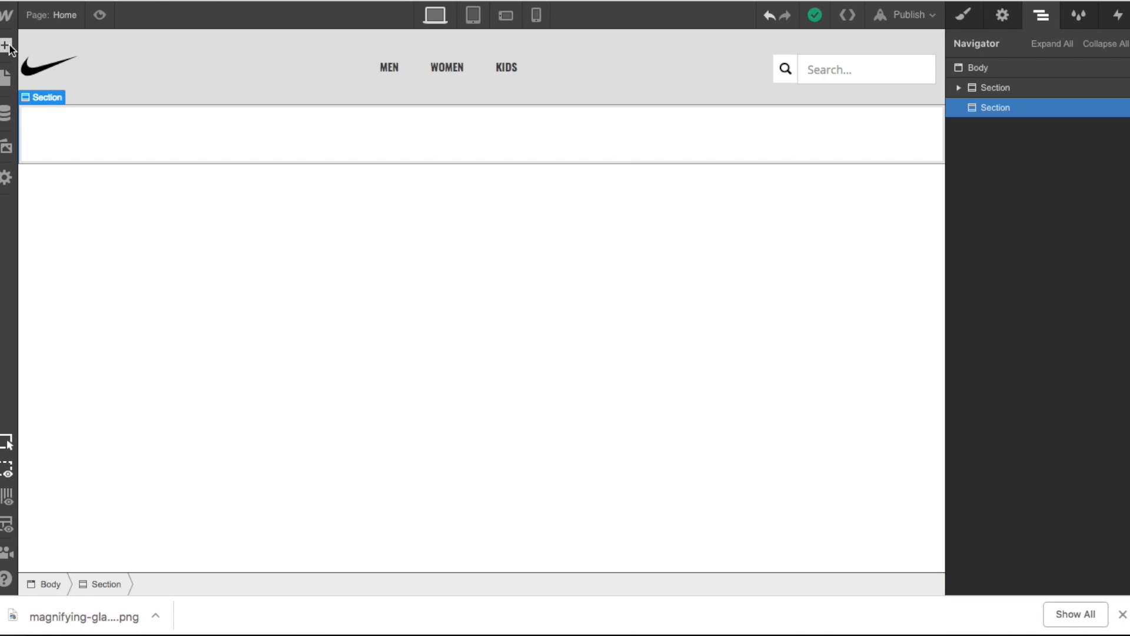
{"action": "left_click", "coordinate": [7, 46]}
{"action": "left_click_drag", "start_coordinate": [70, 249], "coordinate": [430, 135]}
Step: Place a Slider component inside the new section's Div Block
{"action": "scroll", "coordinate": [103, 347], "scroll_direction": "down", "scroll_amount": 5}
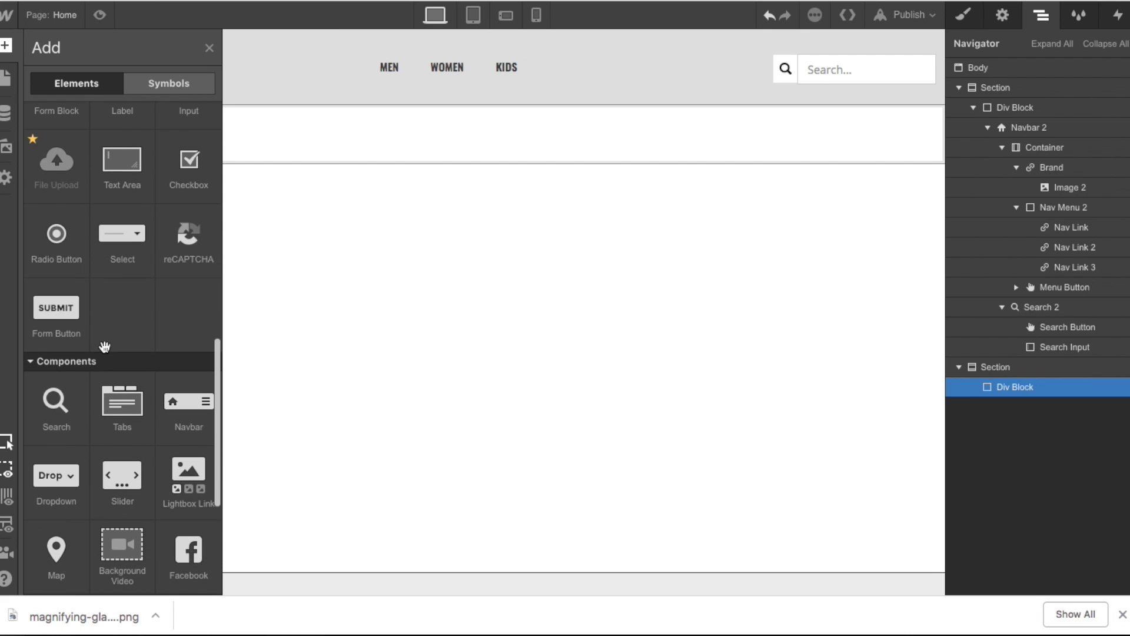
{"action": "scroll", "coordinate": [104, 346], "scroll_direction": "down", "scroll_amount": 3}
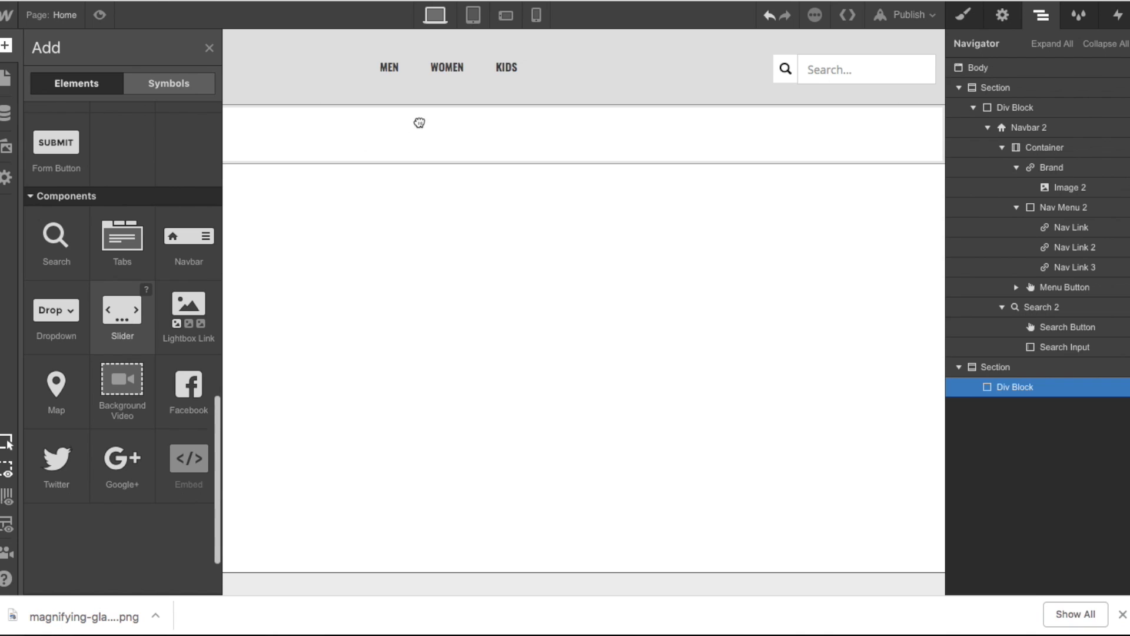
{"action": "left_click_drag", "start_coordinate": [419, 123], "coordinate": [424, 135]}
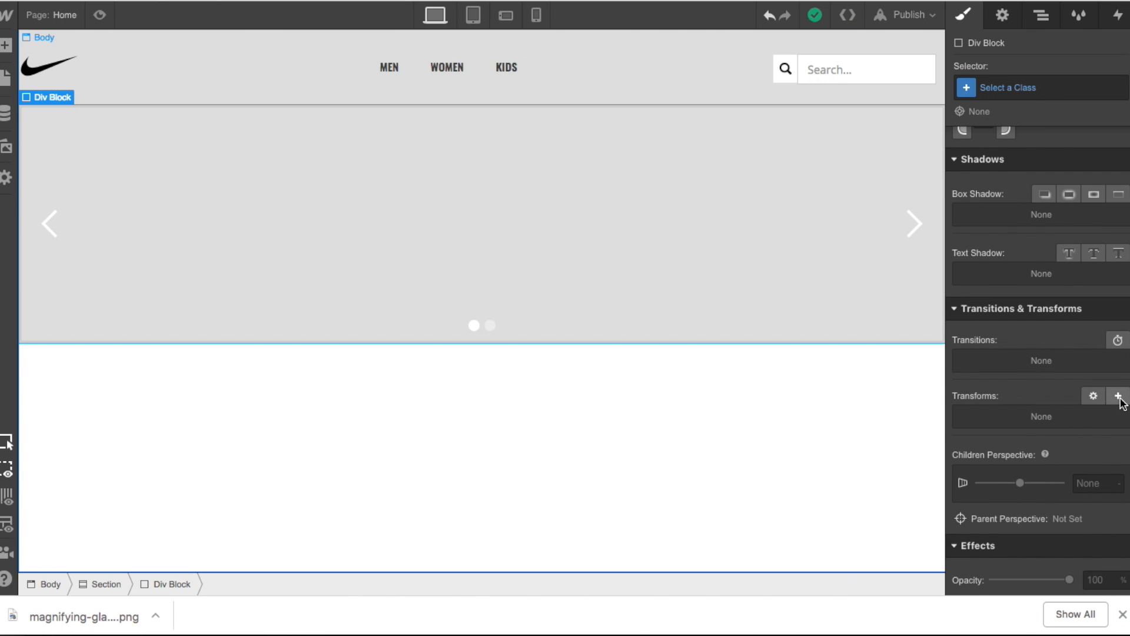
Step: Add a Scale transform to the Div Block containing the Slider and shrink it to less than half size
{"action": "left_click", "coordinate": [1118, 396]}
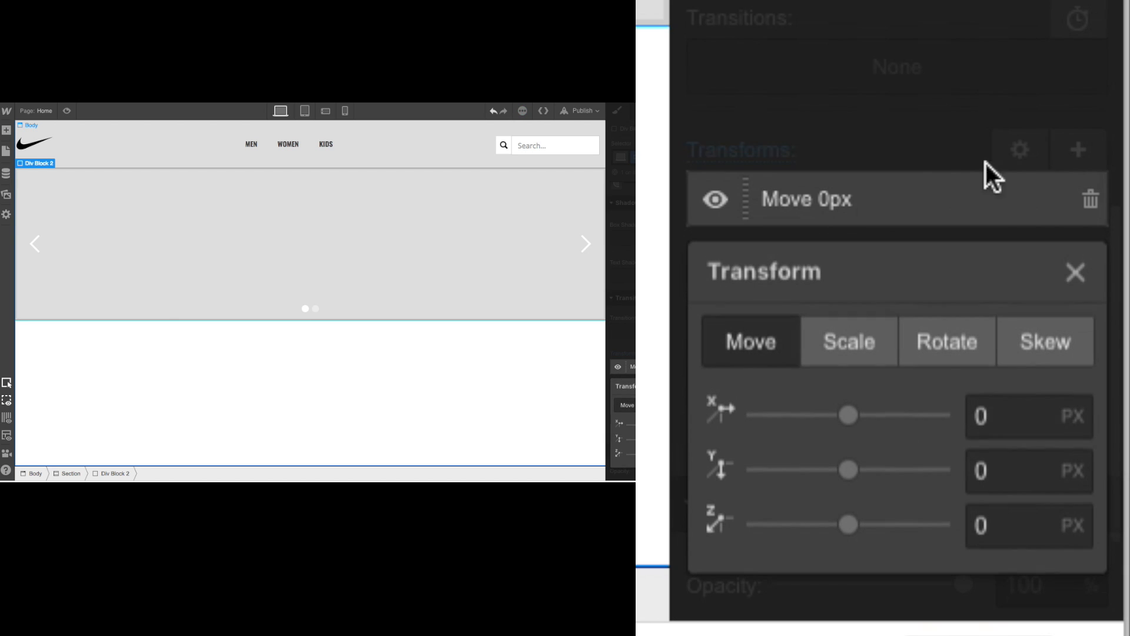
{"action": "left_click", "coordinate": [852, 345]}
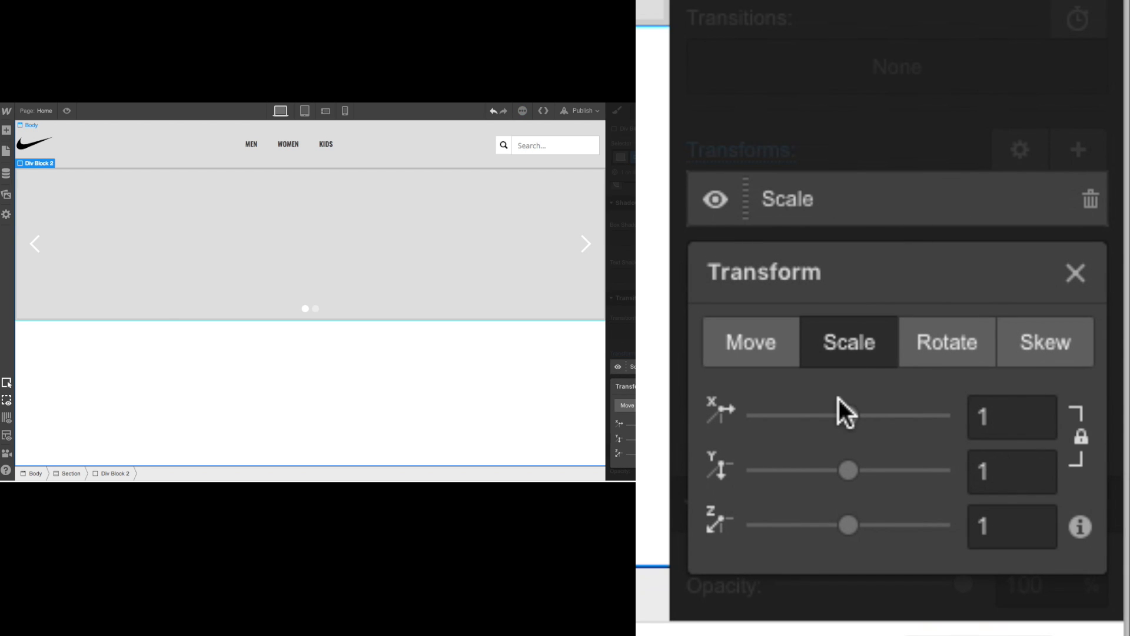
{"action": "left_click_drag", "start_coordinate": [846, 416], "coordinate": [787, 425]}
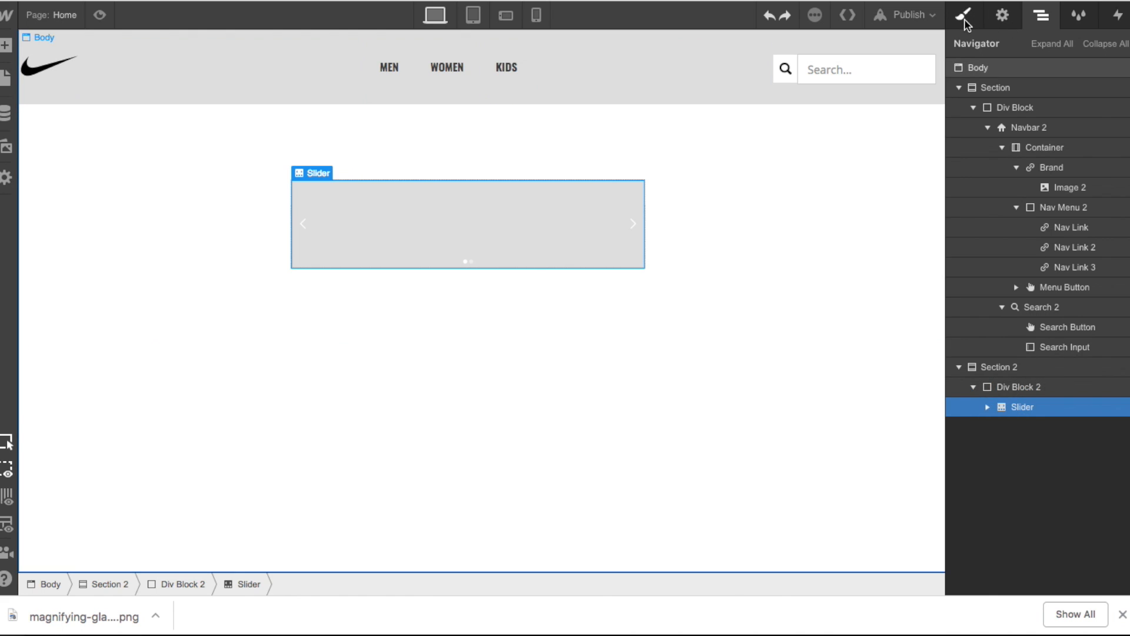
Step: Align the Slider's flex children to the vertical center
{"action": "left_click", "coordinate": [963, 16]}
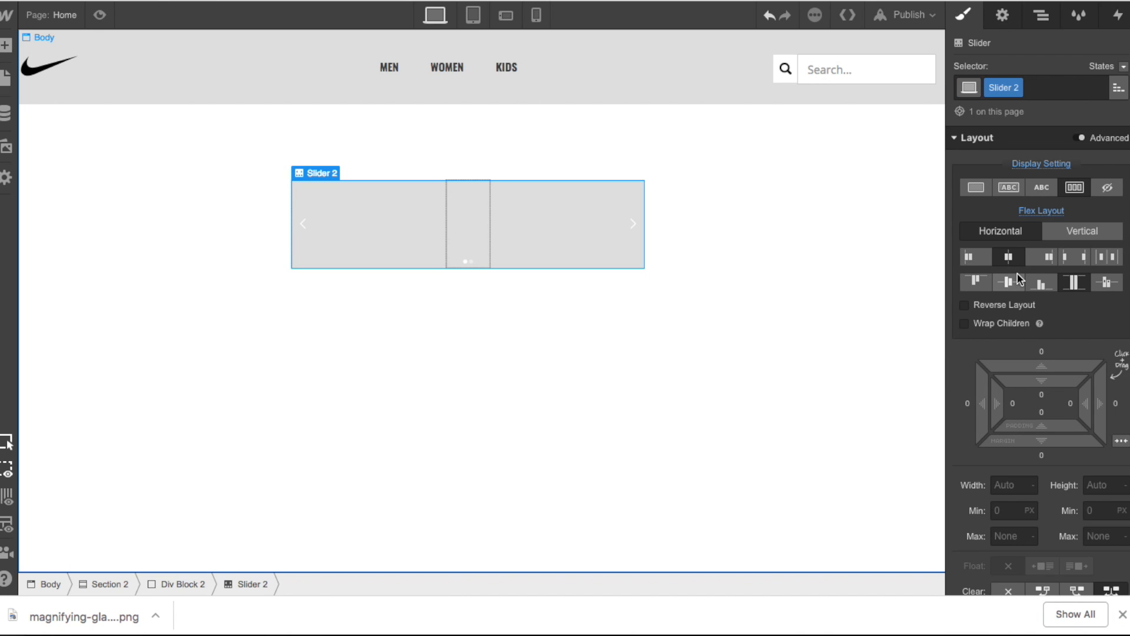
{"action": "left_click", "coordinate": [1009, 281]}
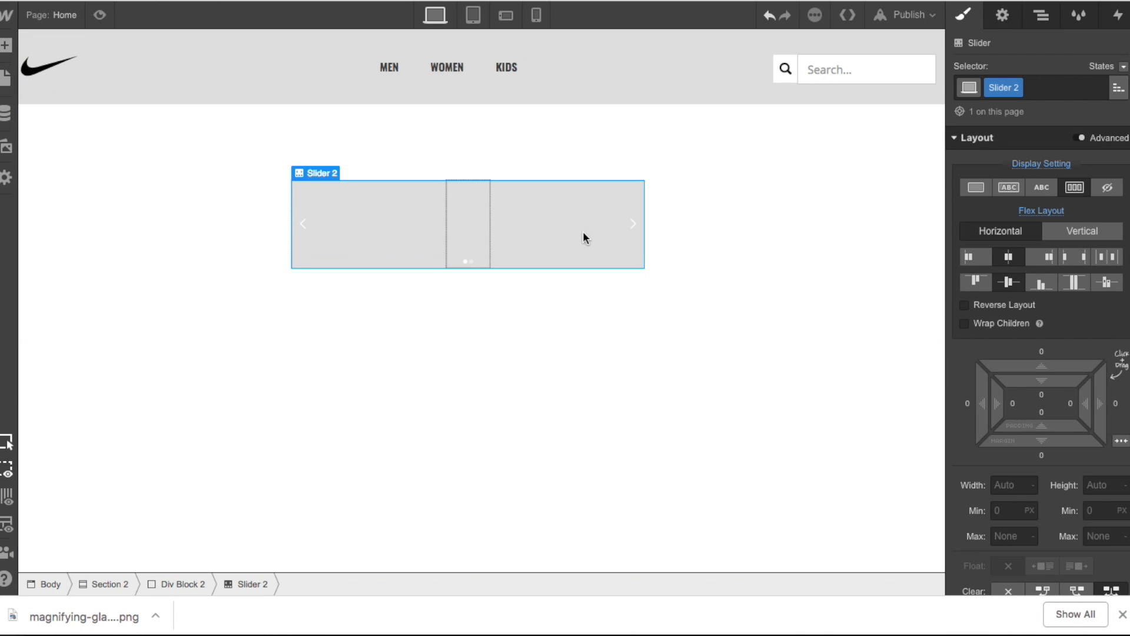
{"action": "key", "text": "z"}
Step: Give Section 2 a negative top margin so the slider sits directly beneath the navbar
{"action": "left_click", "coordinate": [1045, 368]}
{"action": "key", "text": "s"}
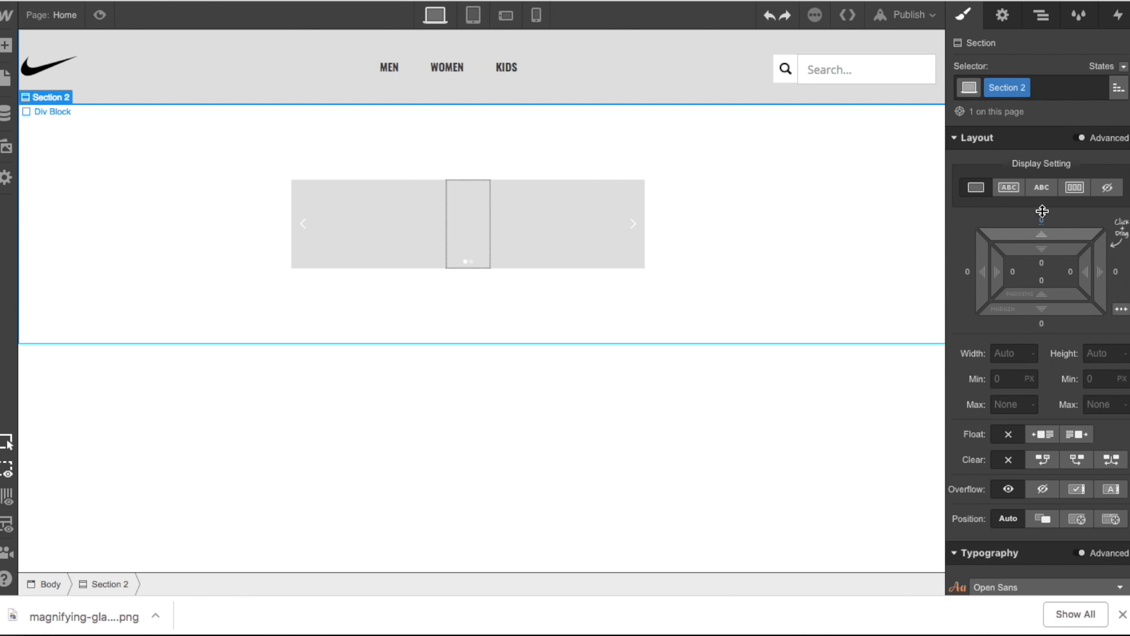
{"action": "left_click_drag", "start_coordinate": [1042, 211], "coordinate": [1054, 382]}
{"action": "left_click", "coordinate": [802, 329]}
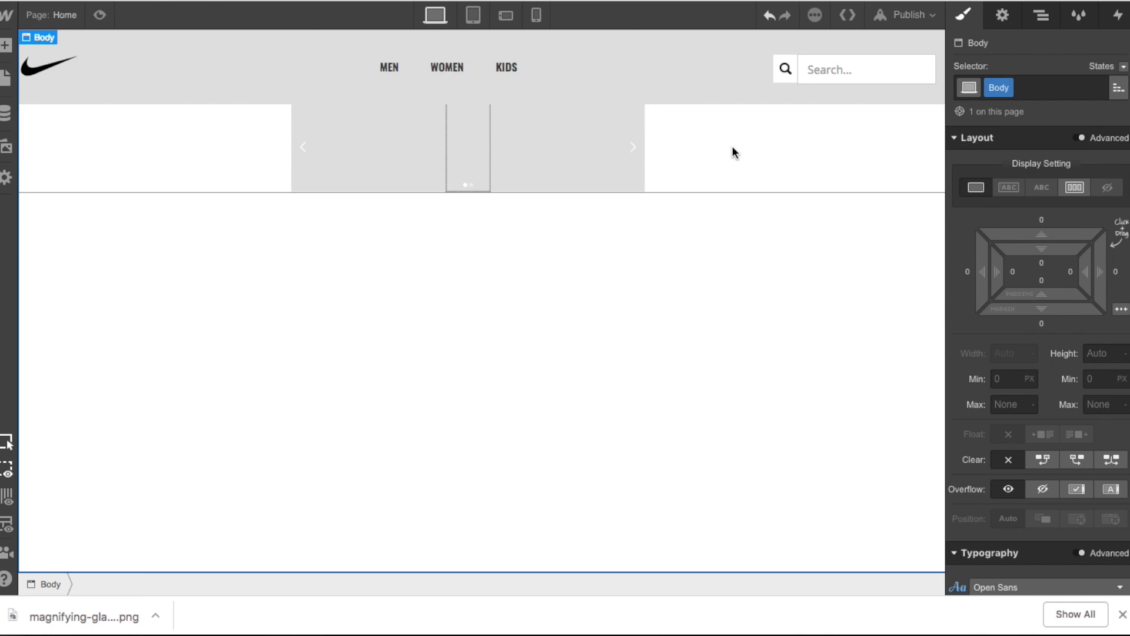
Step: Fill Section 2's background with #ddd, sampled from the slider's gray
{"action": "left_click", "coordinate": [732, 148]}
{"action": "scroll", "coordinate": [1023, 336], "scroll_direction": "down", "scroll_amount": 15}
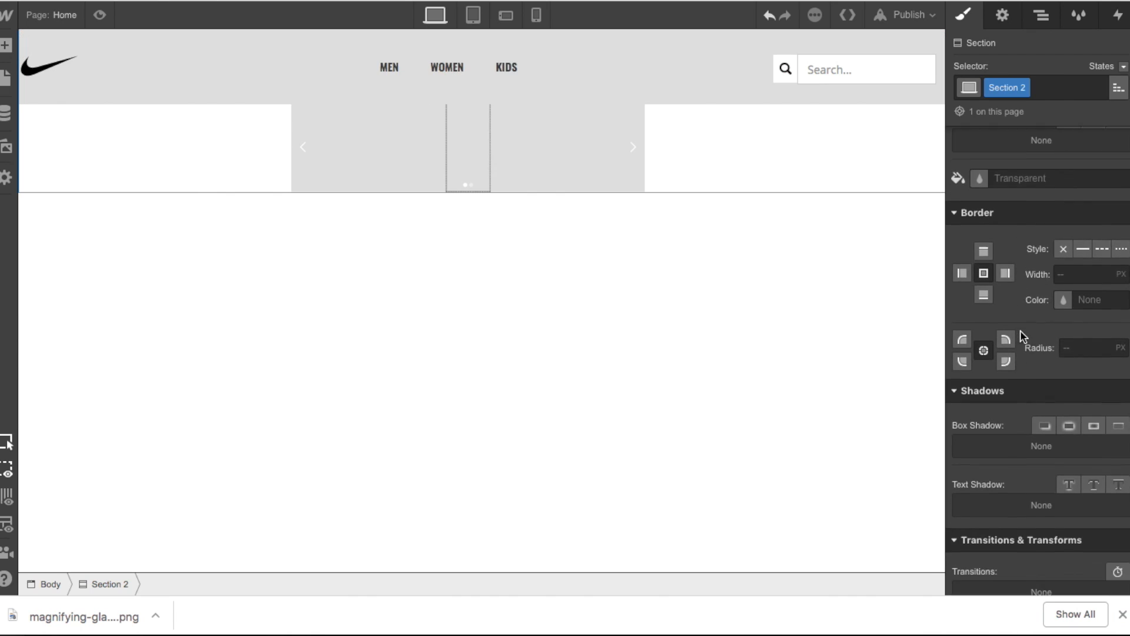
{"action": "scroll", "coordinate": [1023, 336], "scroll_direction": "down", "scroll_amount": 1}
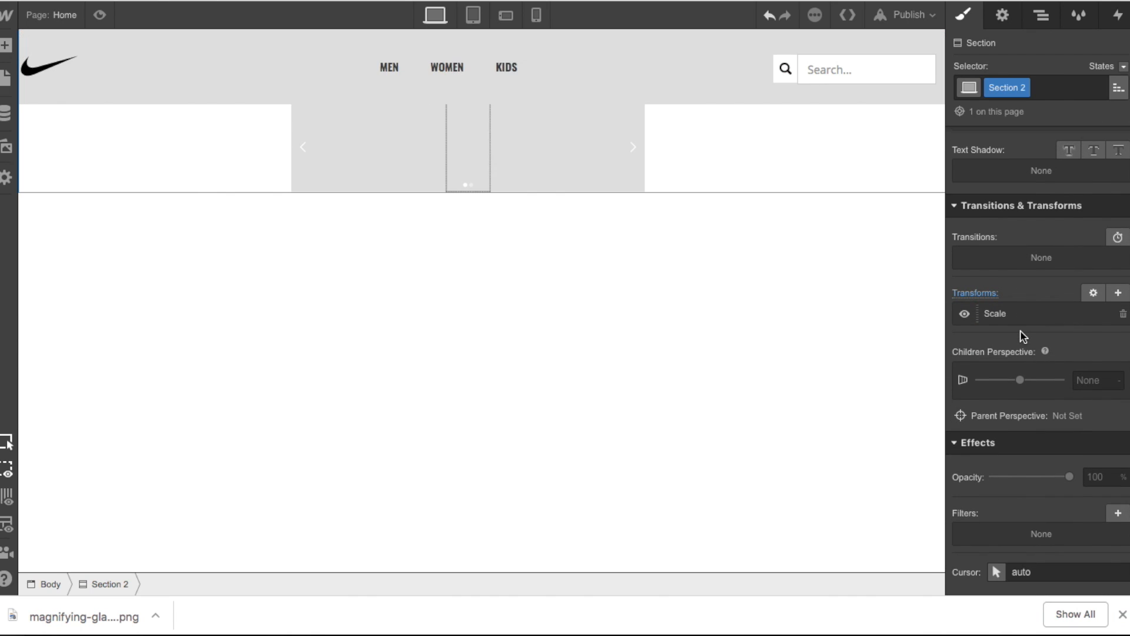
{"action": "scroll", "coordinate": [1021, 334], "scroll_direction": "up", "scroll_amount": 14}
{"action": "left_click", "coordinate": [980, 424]}
{"action": "left_click", "coordinate": [1072, 341]}
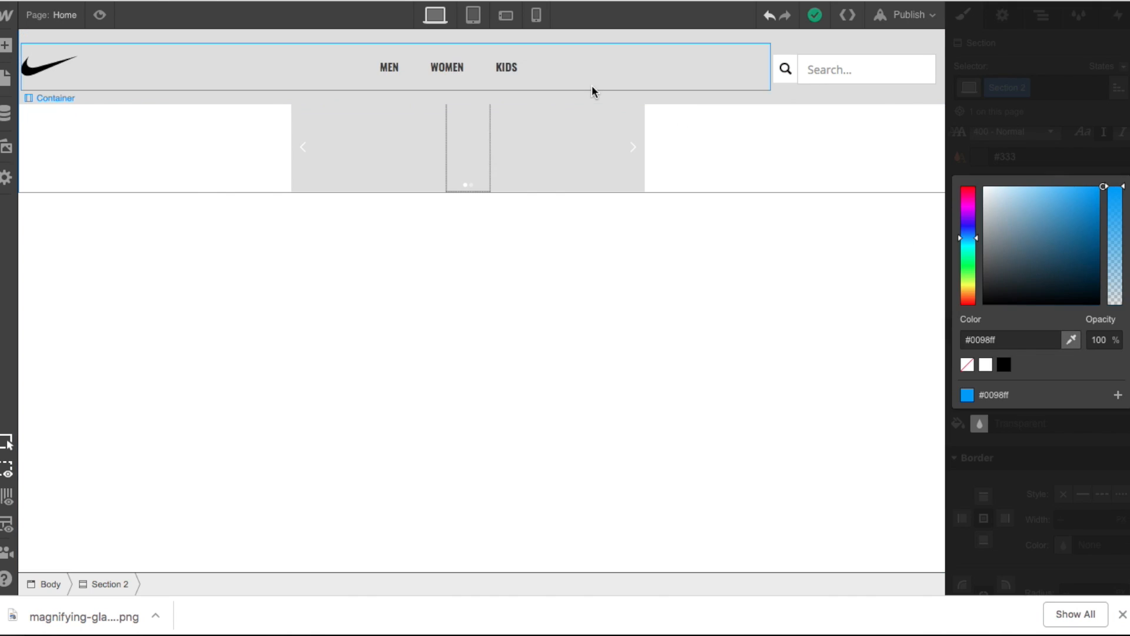
{"action": "left_click", "coordinate": [585, 131]}
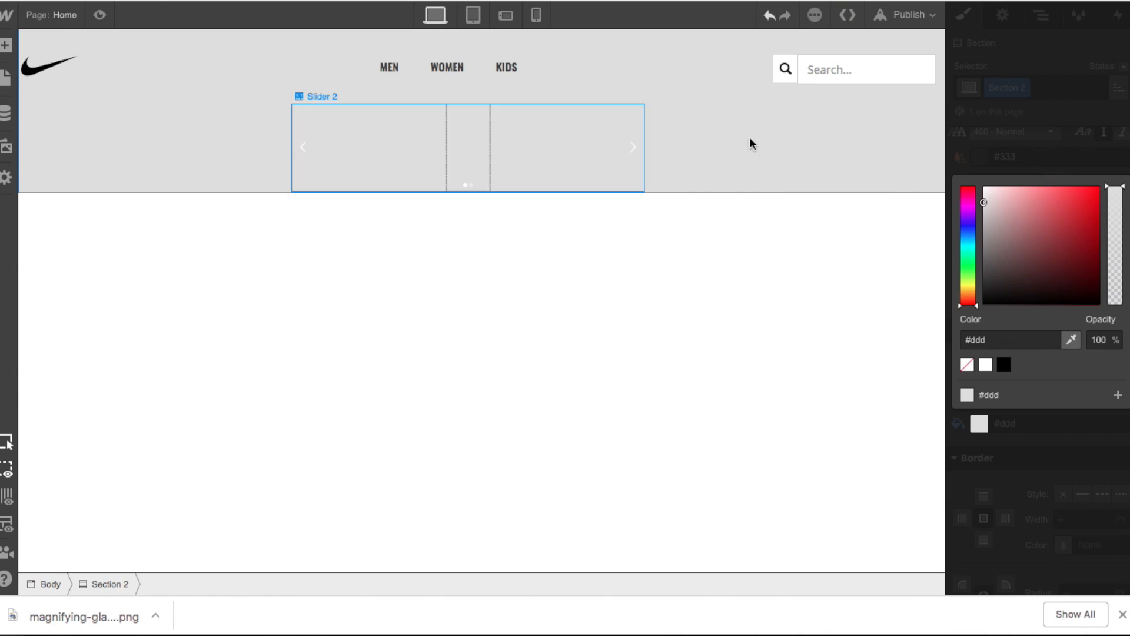
Step: Set the navbar's background color to #fffdfd and preview the page
{"action": "left_click", "coordinate": [1066, 424]}
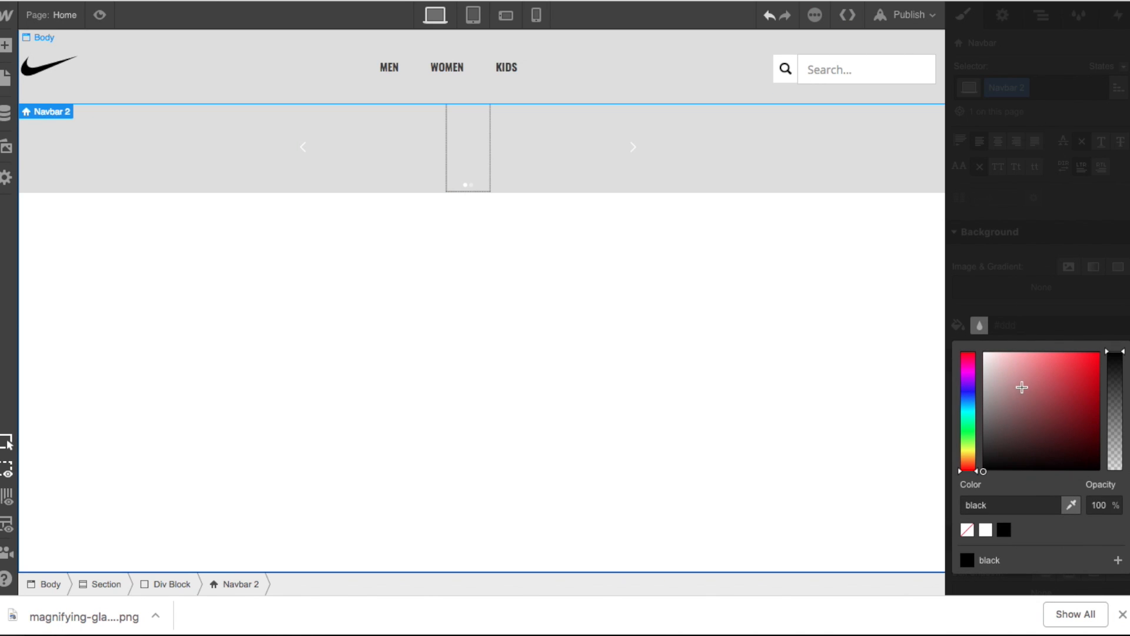
{"action": "left_click_drag", "start_coordinate": [1021, 386], "coordinate": [974, 341]}
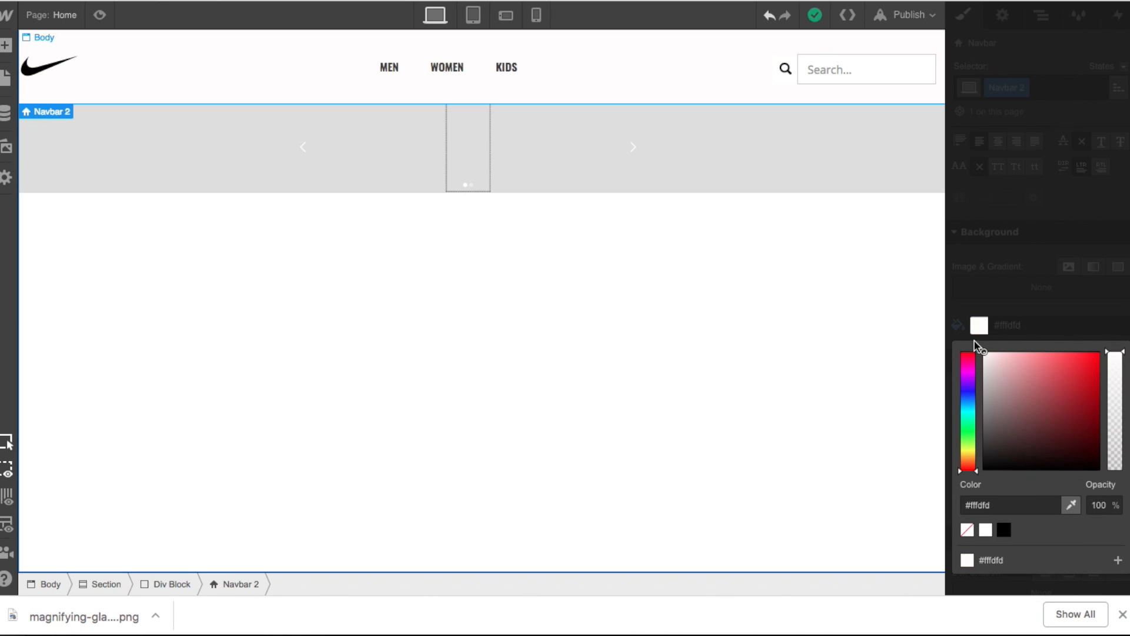
{"action": "left_click", "coordinate": [858, 328]}
{"action": "left_click", "coordinate": [99, 14]}
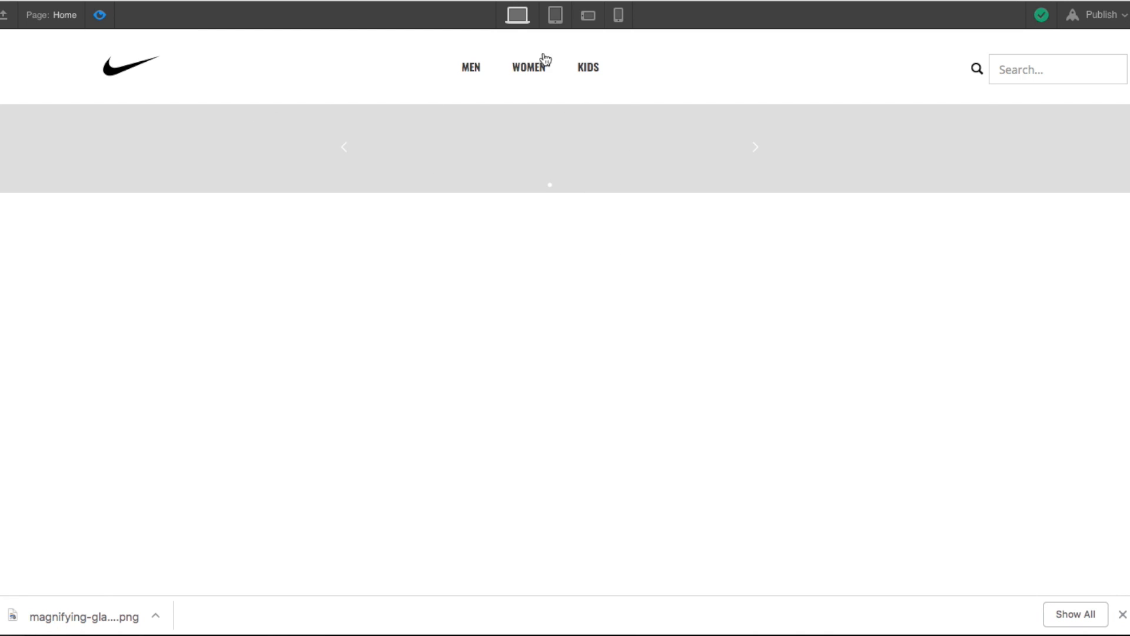
{"action": "key", "text": "Escape"}
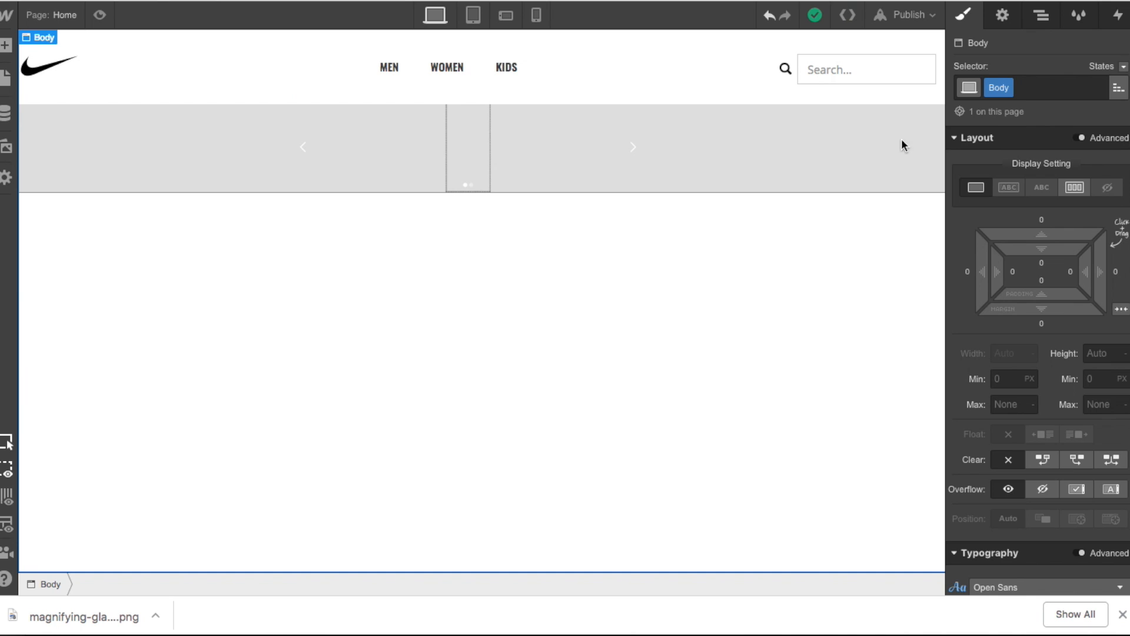
Step: Reduce Div Block 2's Scale transform below 0.37 and set Section 2's top margin to -224
{"action": "left_click", "coordinate": [892, 148]}
{"action": "scroll", "coordinate": [1080, 523], "scroll_direction": "down", "scroll_amount": 5}
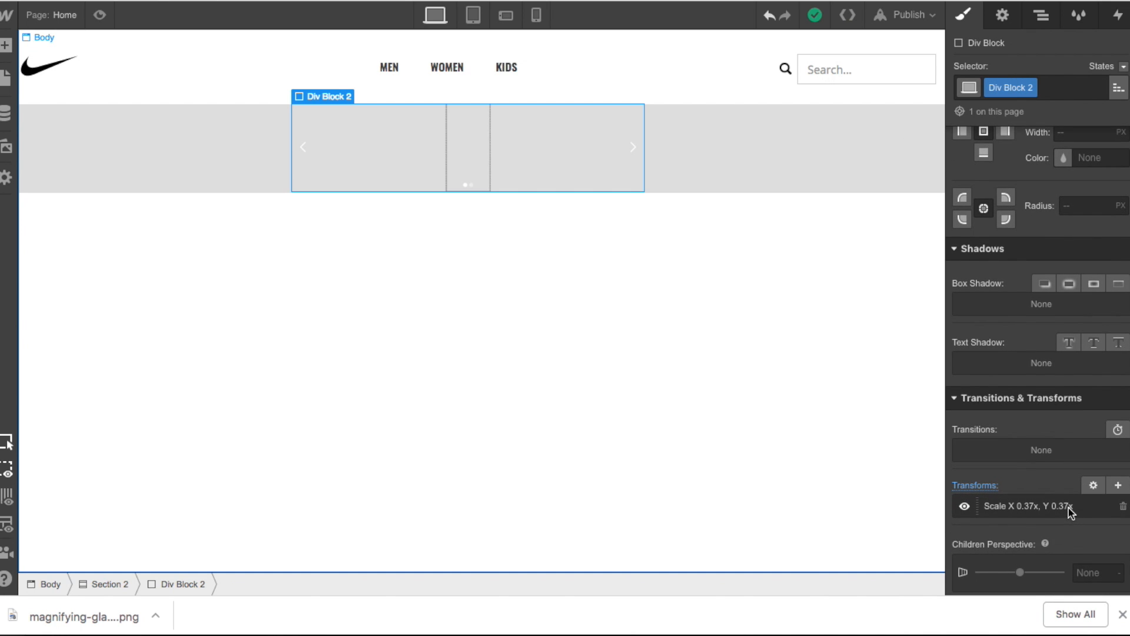
{"action": "left_click", "coordinate": [1069, 510]}
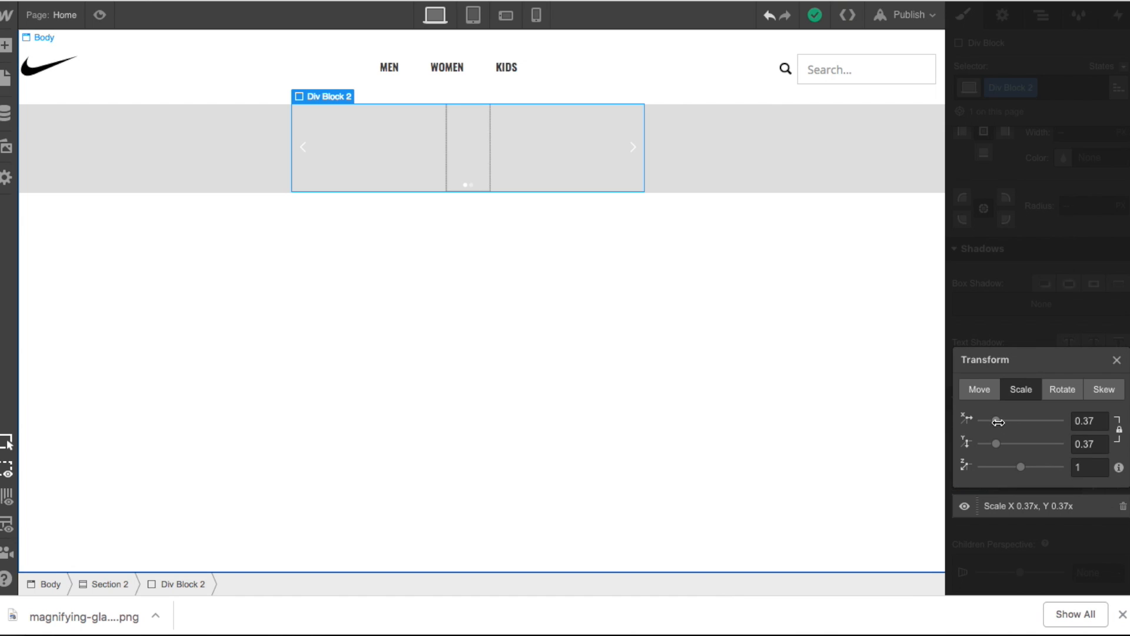
{"action": "left_click_drag", "start_coordinate": [999, 422], "coordinate": [995, 421]}
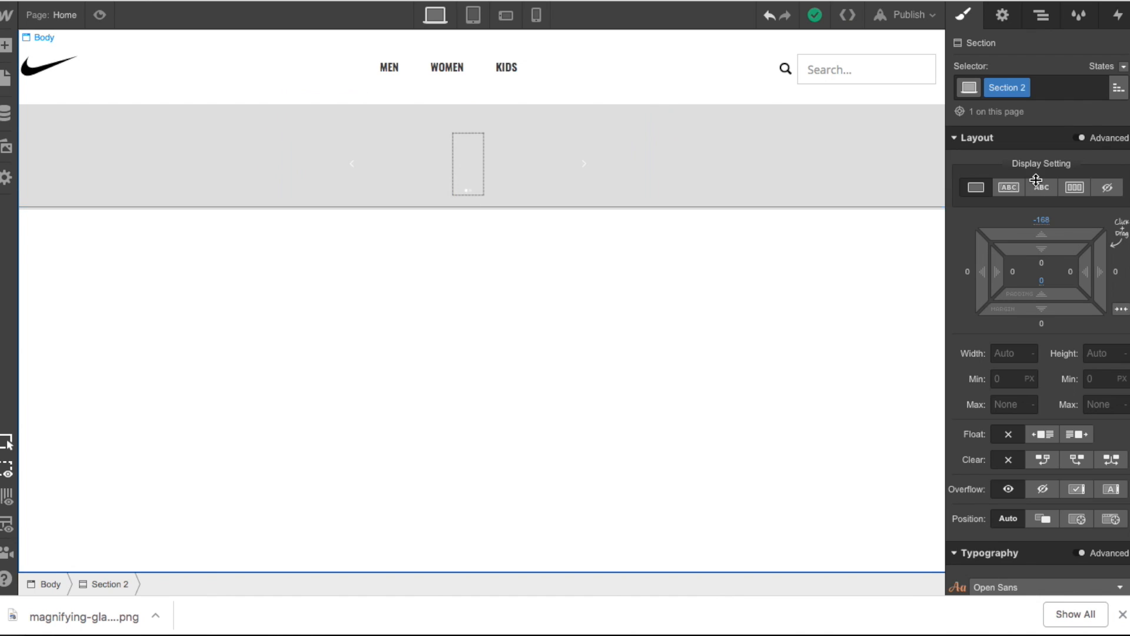
{"action": "left_click_drag", "start_coordinate": [1034, 179], "coordinate": [1052, 310]}
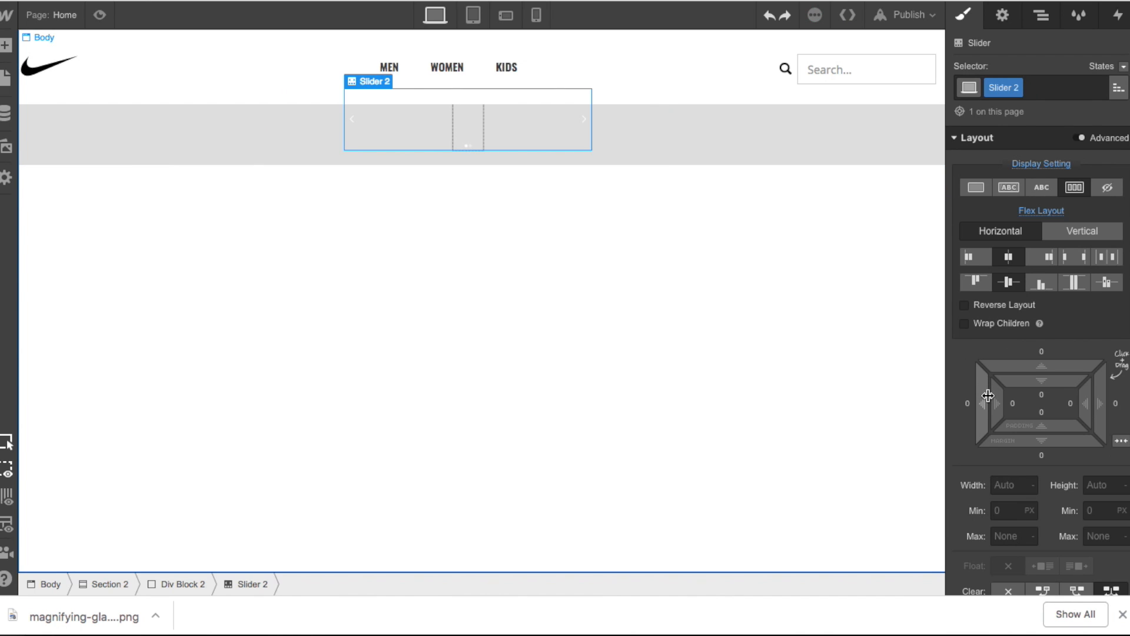
Step: Widen the Slider with margins of -63 on the left and -271 on the right
{"action": "left_click_drag", "start_coordinate": [983, 398], "coordinate": [900, 384]}
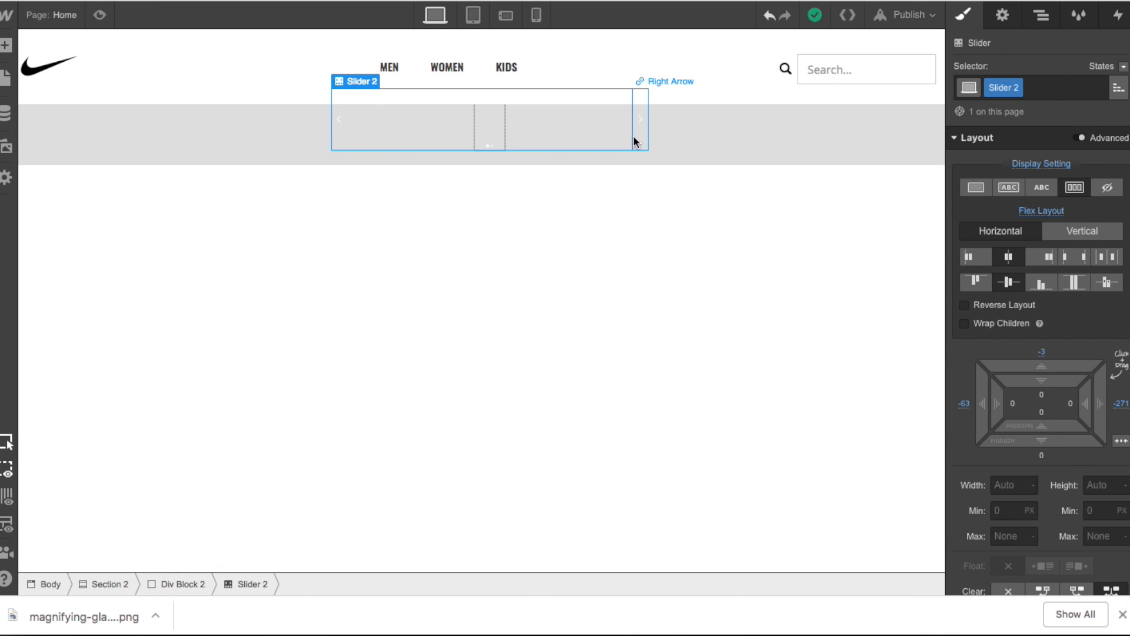
{"action": "scroll", "coordinate": [1023, 484], "scroll_direction": "down", "scroll_amount": 5}
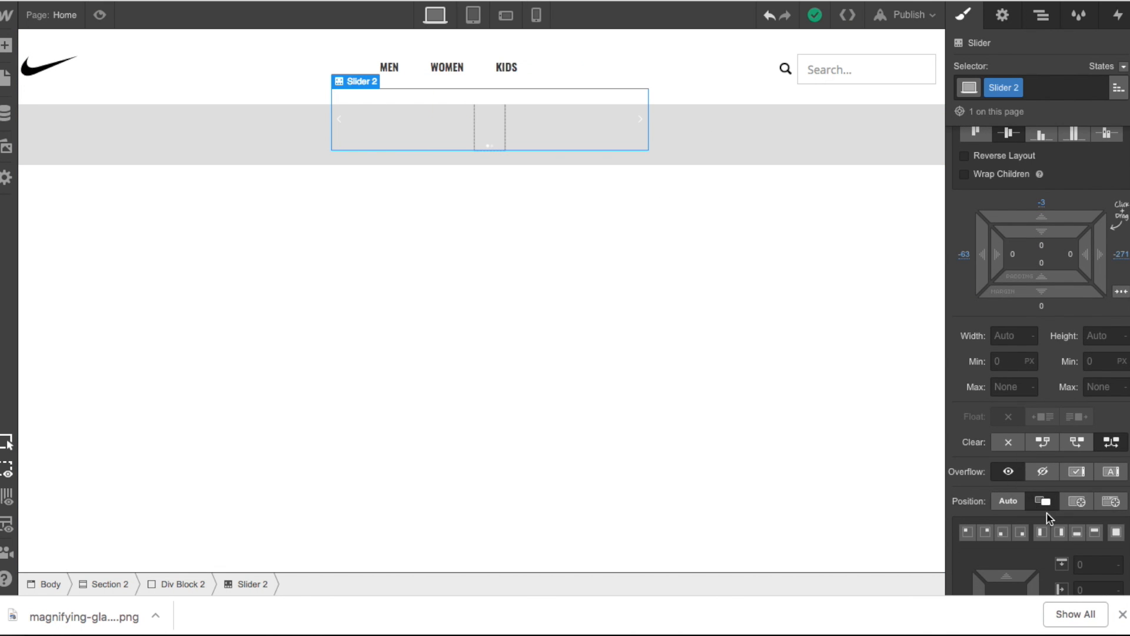
{"action": "scroll", "coordinate": [1048, 518], "scroll_direction": "down", "scroll_amount": 3}
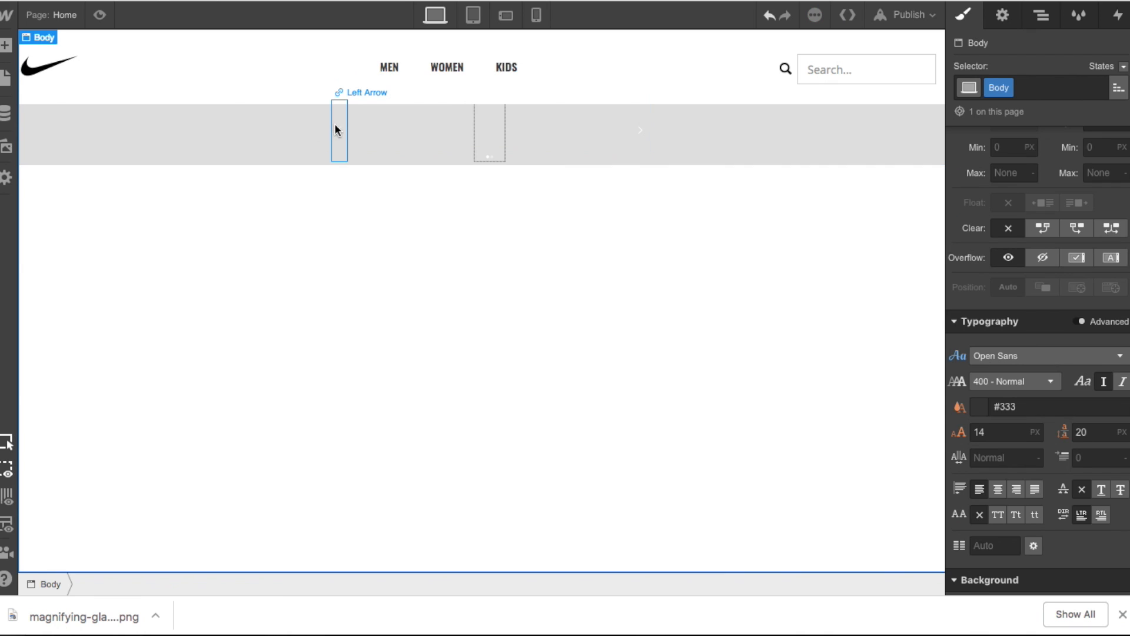
Step: Darken the slider's left and right arrows and preview the page
{"action": "left_click", "coordinate": [340, 123]}
{"action": "scroll", "coordinate": [1027, 362], "scroll_direction": "down", "scroll_amount": 10}
{"action": "scroll", "coordinate": [1026, 369], "scroll_direction": "down", "scroll_amount": 10}
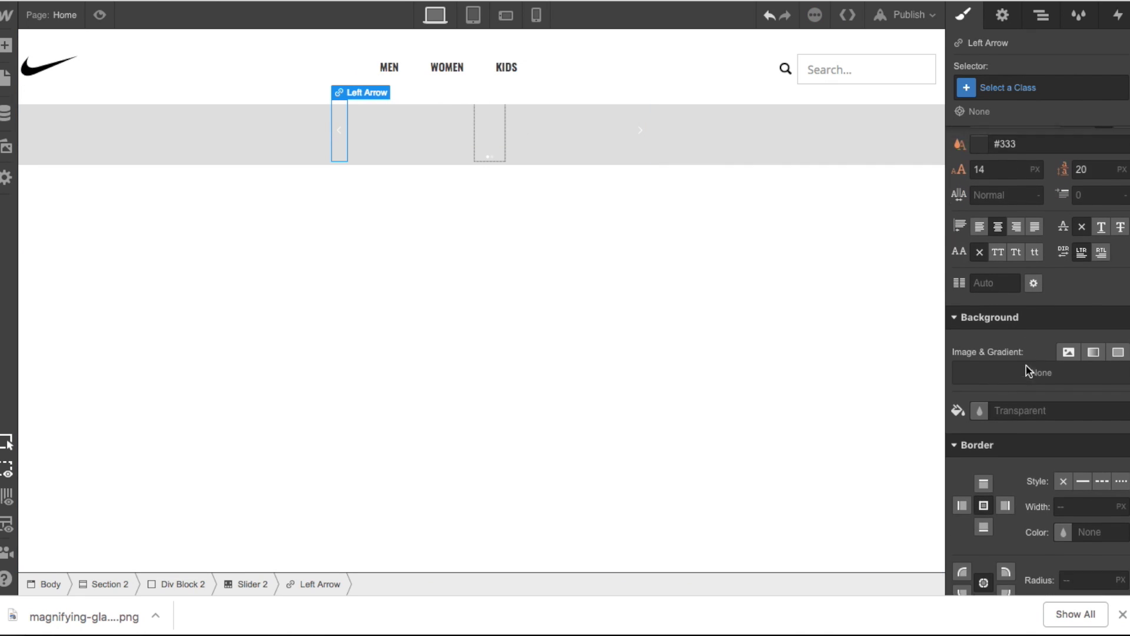
{"action": "scroll", "coordinate": [1026, 369], "scroll_direction": "up", "scroll_amount": 10}
{"action": "scroll", "coordinate": [1026, 368], "scroll_direction": "up", "scroll_amount": 6}
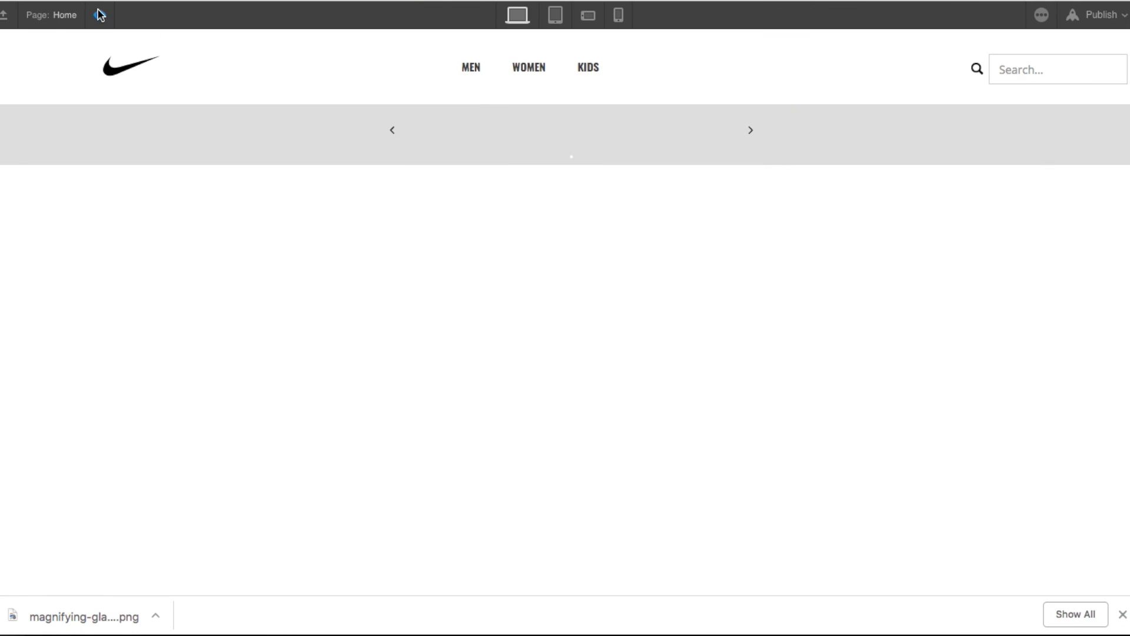
{"action": "left_click", "coordinate": [99, 14]}
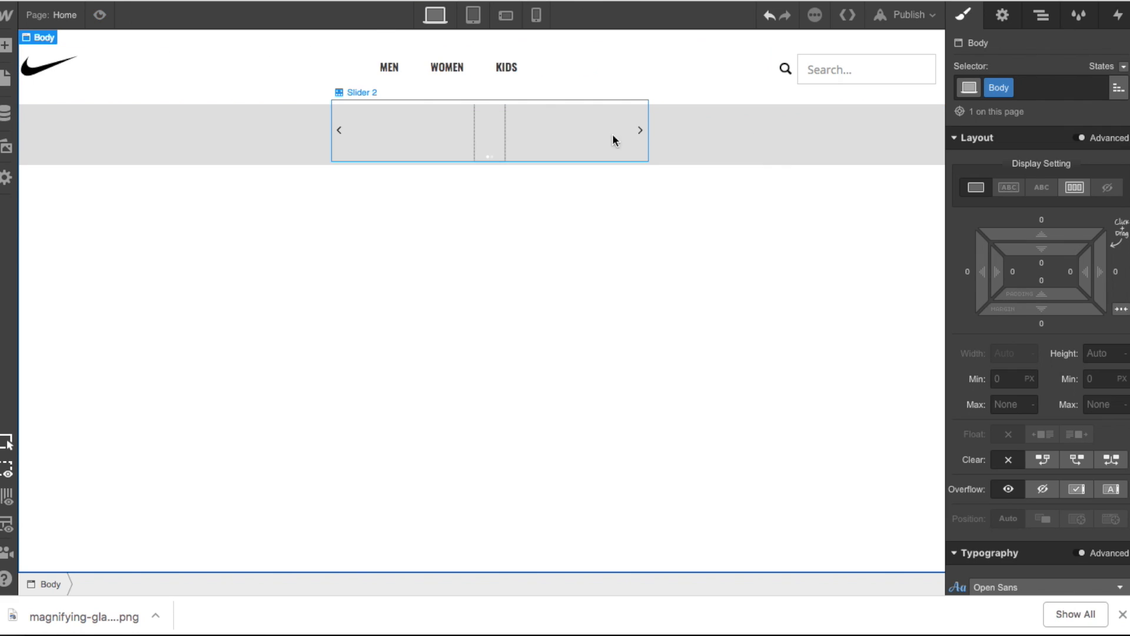
Step: Extend the Slider farther left with a larger negative left margin
{"action": "left_click", "coordinate": [581, 120]}
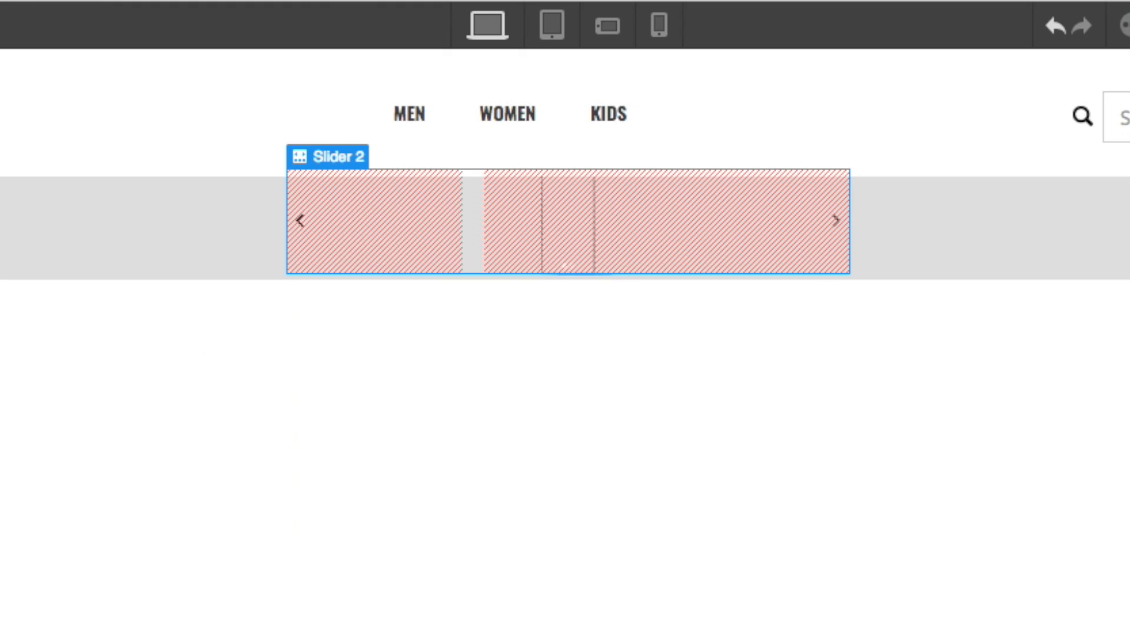
{"action": "left_click_drag", "start_coordinate": [977, 403], "coordinate": [901, 403]}
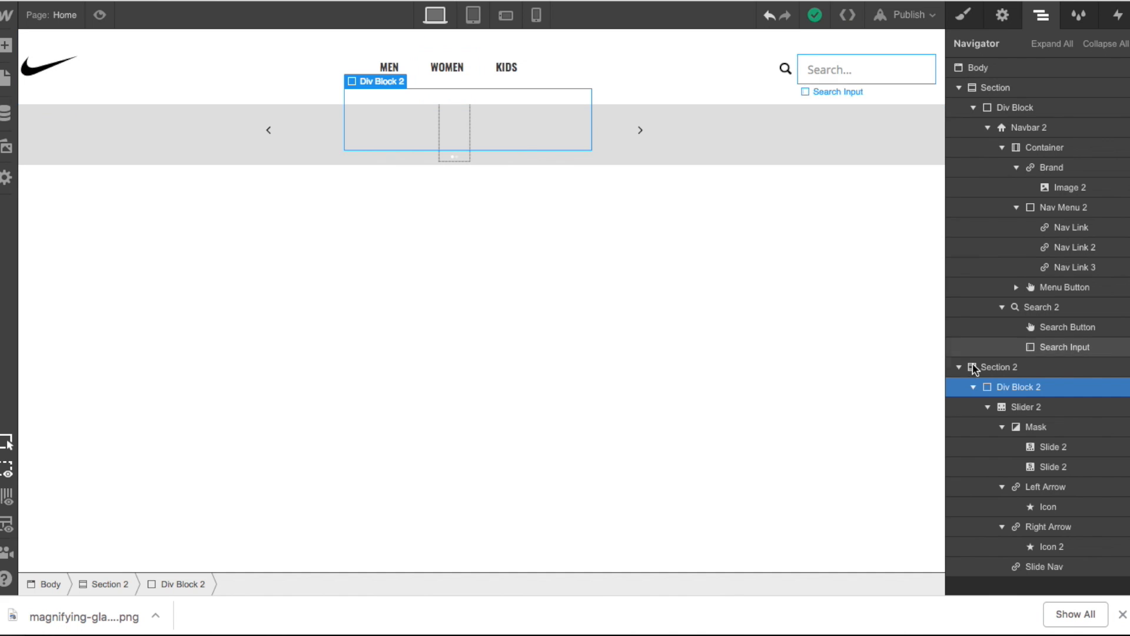
Step: Change Section 2's background to a lighter gray
{"action": "left_click", "coordinate": [1027, 370]}
{"action": "left_click", "coordinate": [963, 14]}
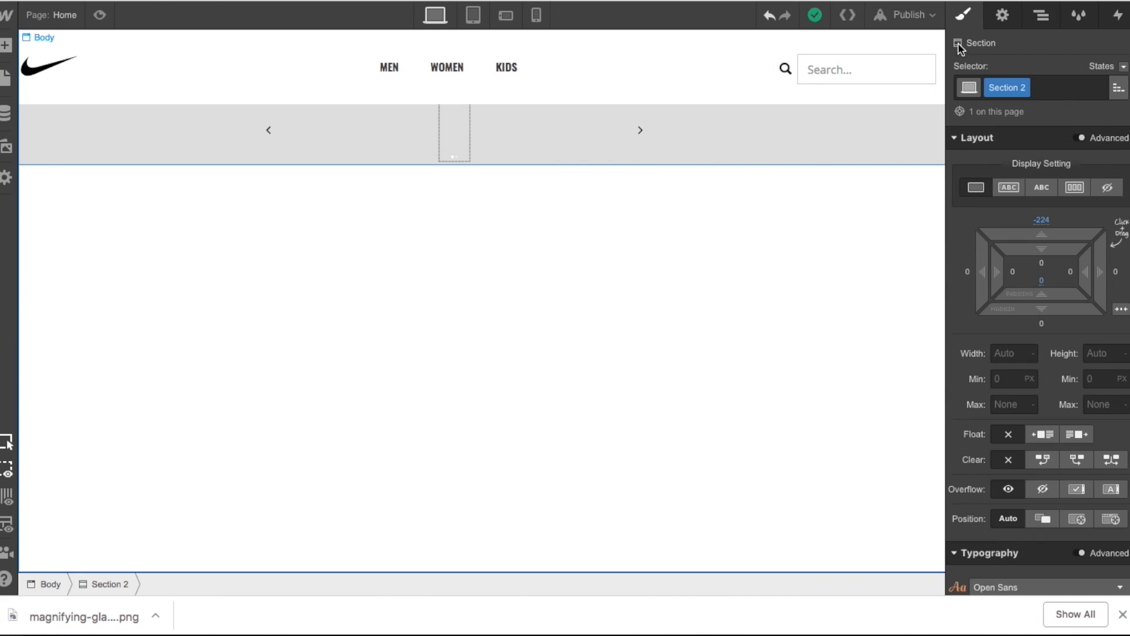
{"action": "scroll", "coordinate": [1056, 362], "scroll_direction": "down", "scroll_amount": 5}
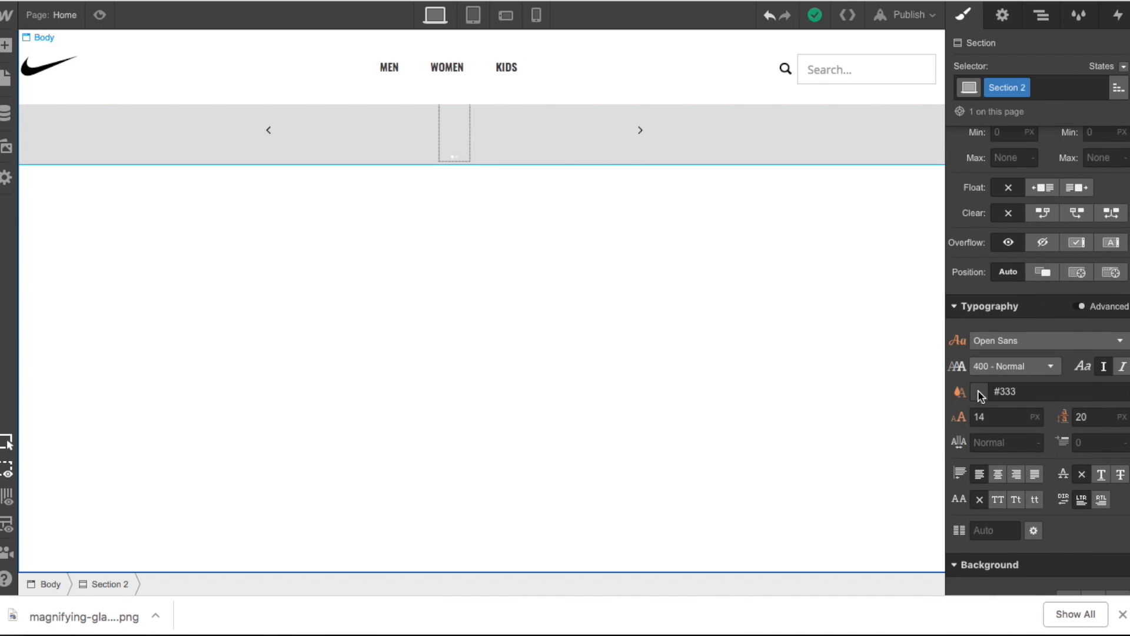
{"action": "left_click", "coordinate": [978, 392]}
{"action": "left_click", "coordinate": [984, 225]}
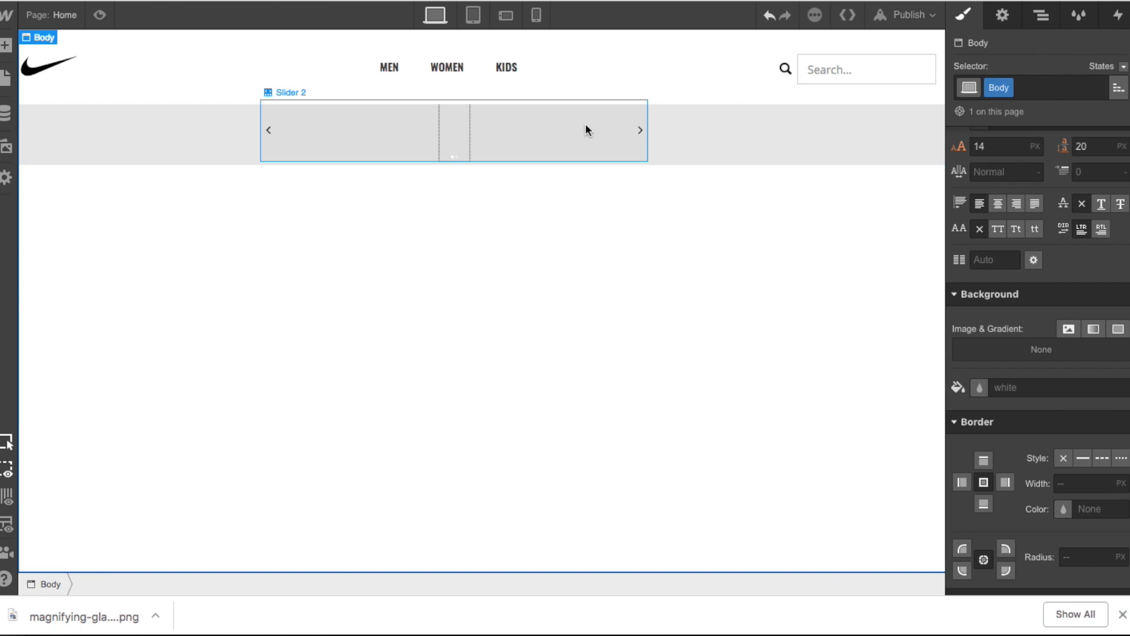
Step: Change the Slider's background to the same lighter gray as Section 2
{"action": "left_click", "coordinate": [1042, 22]}
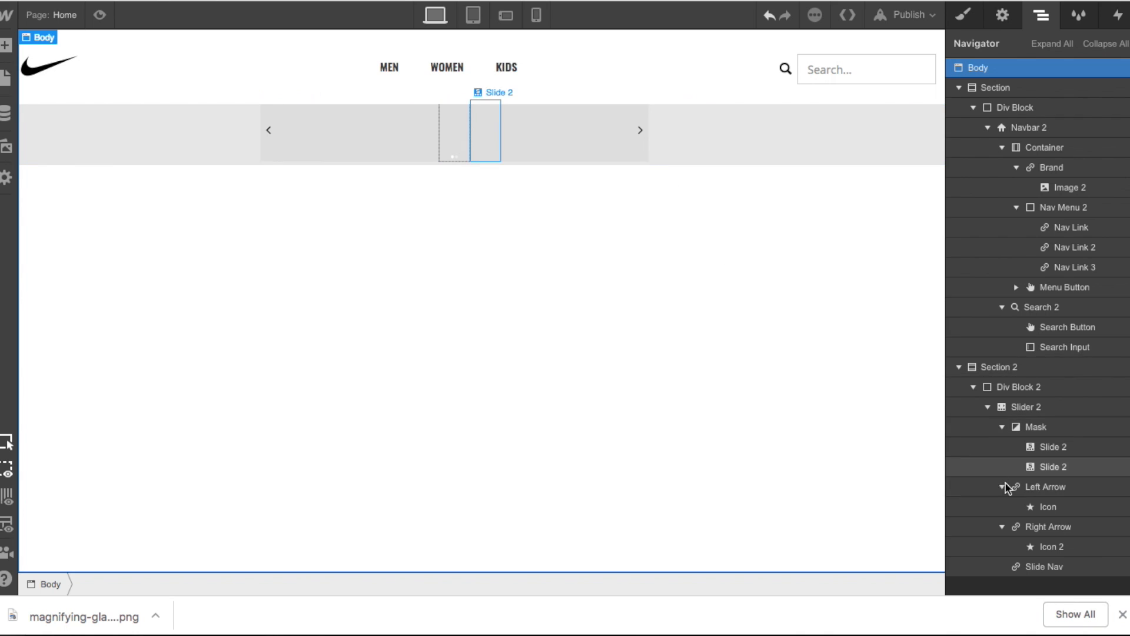
{"action": "left_click", "coordinate": [1046, 411]}
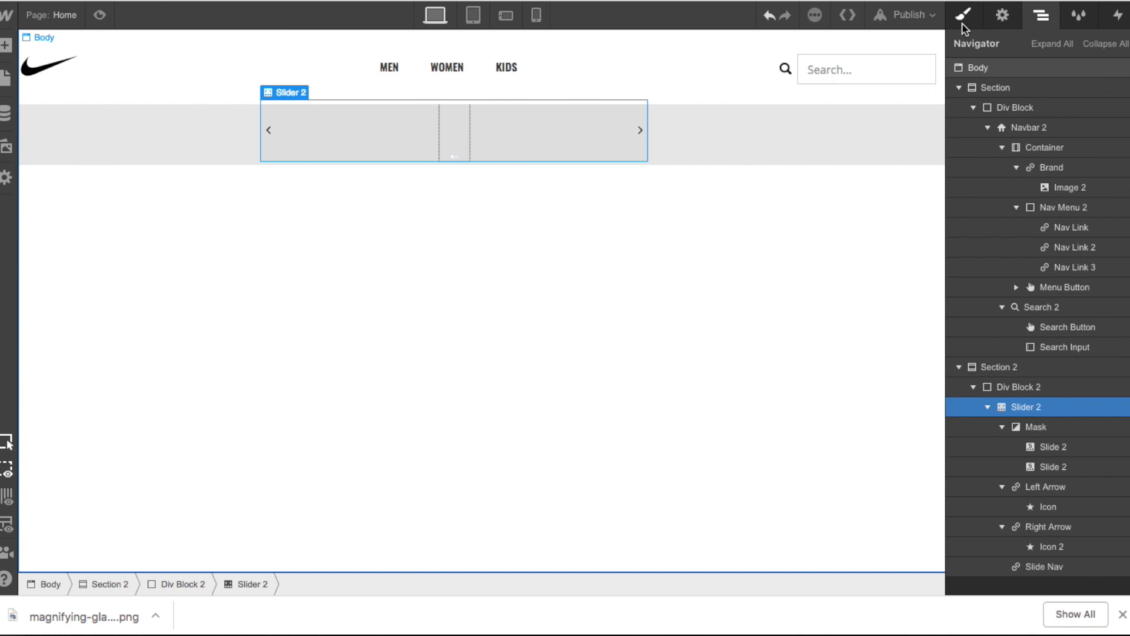
{"action": "left_click", "coordinate": [964, 24]}
{"action": "scroll", "coordinate": [1040, 297], "scroll_direction": "down", "scroll_amount": 8}
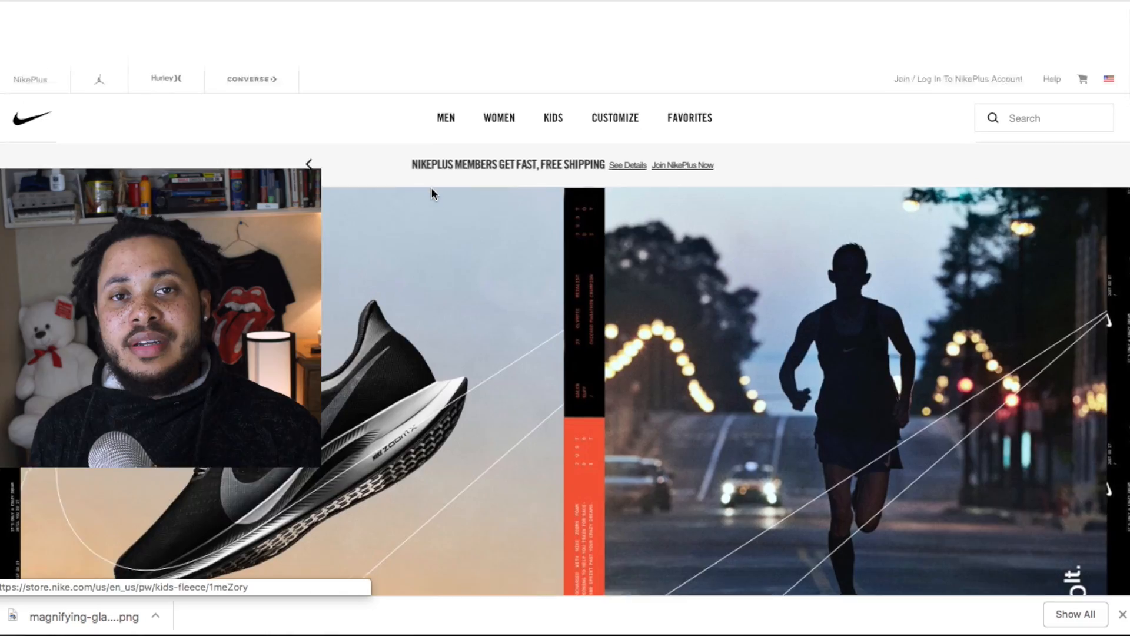
Step: Examine the stacked image sections down the original Nike home page
{"action": "scroll", "coordinate": [431, 187], "scroll_direction": "down", "scroll_amount": 10}
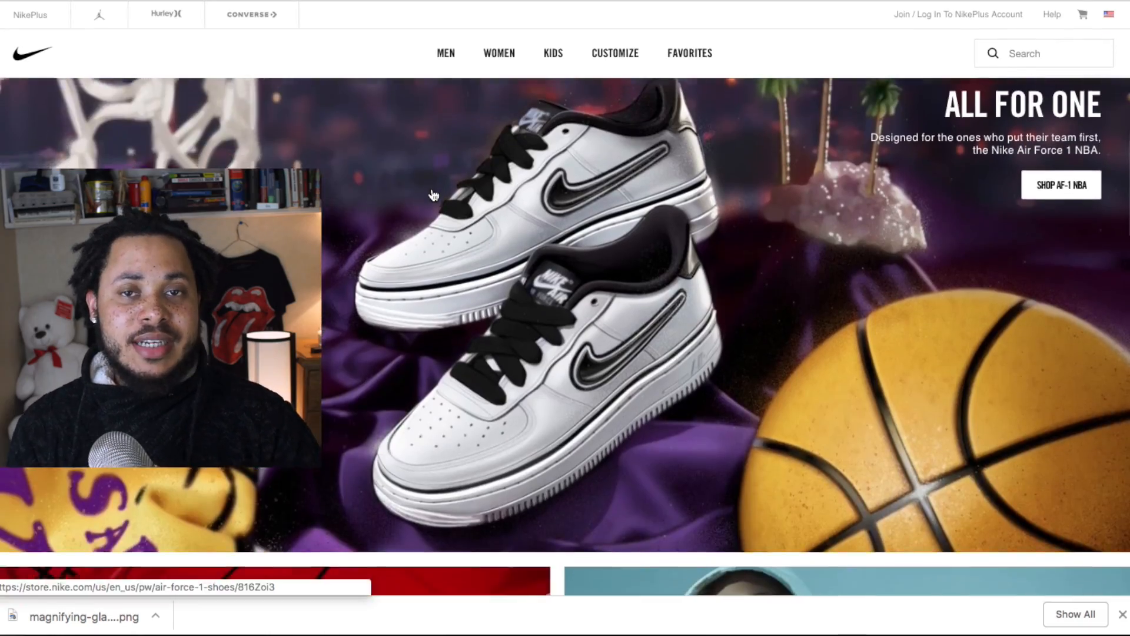
{"action": "scroll", "coordinate": [433, 194], "scroll_direction": "up", "scroll_amount": 4}
{"action": "scroll", "coordinate": [433, 194], "scroll_direction": "down", "scroll_amount": 15}
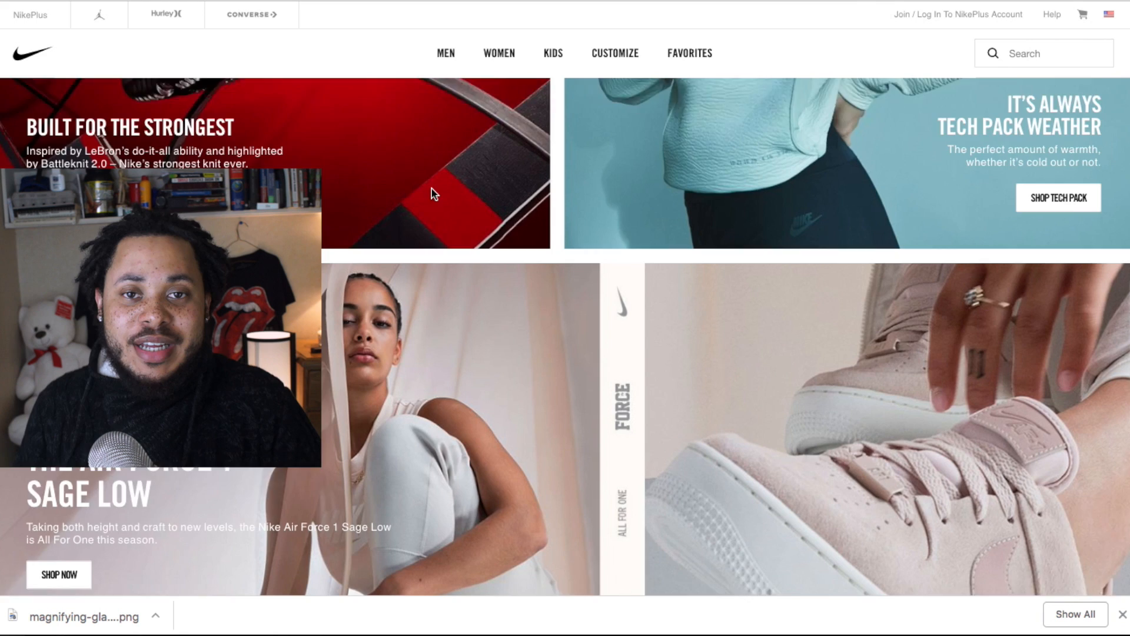
{"action": "scroll", "coordinate": [433, 195], "scroll_direction": "down", "scroll_amount": 10}
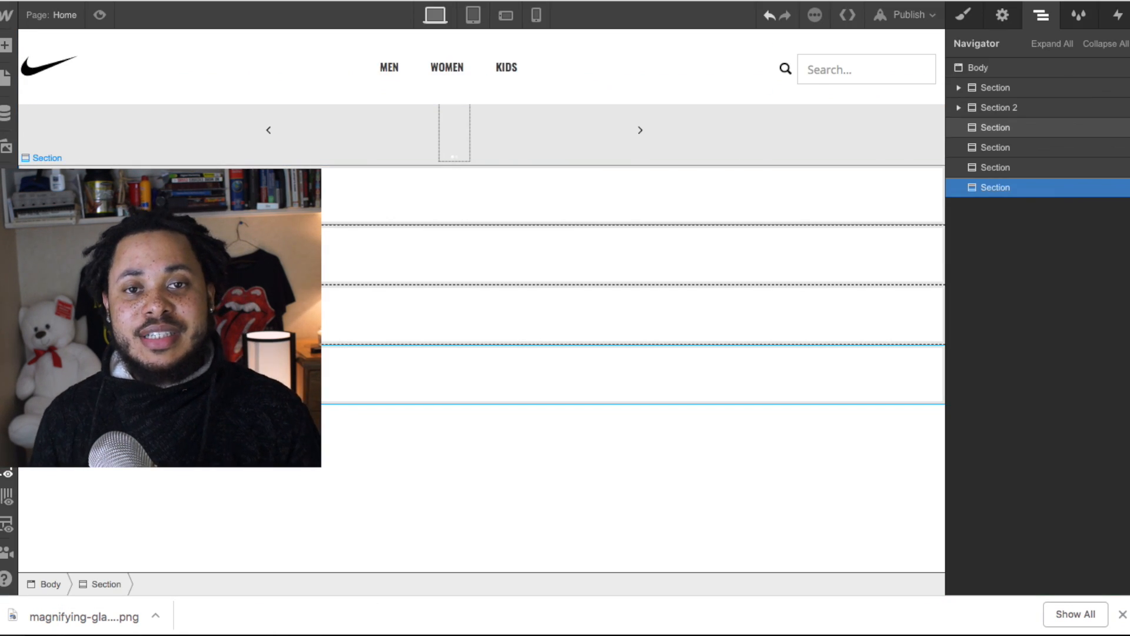
Step: Add another Section in Webflow below the last empty section of the page
{"action": "left_click", "coordinate": [6, 69]}
{"action": "left_click", "coordinate": [8, 51]}
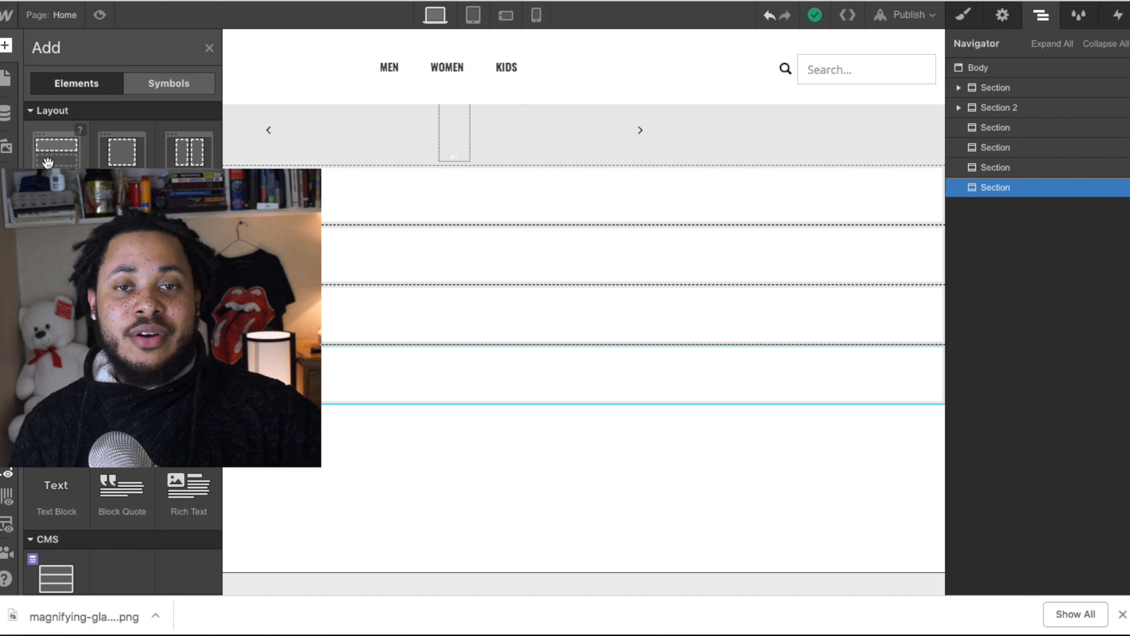
{"action": "left_click_drag", "start_coordinate": [48, 154], "coordinate": [394, 505]}
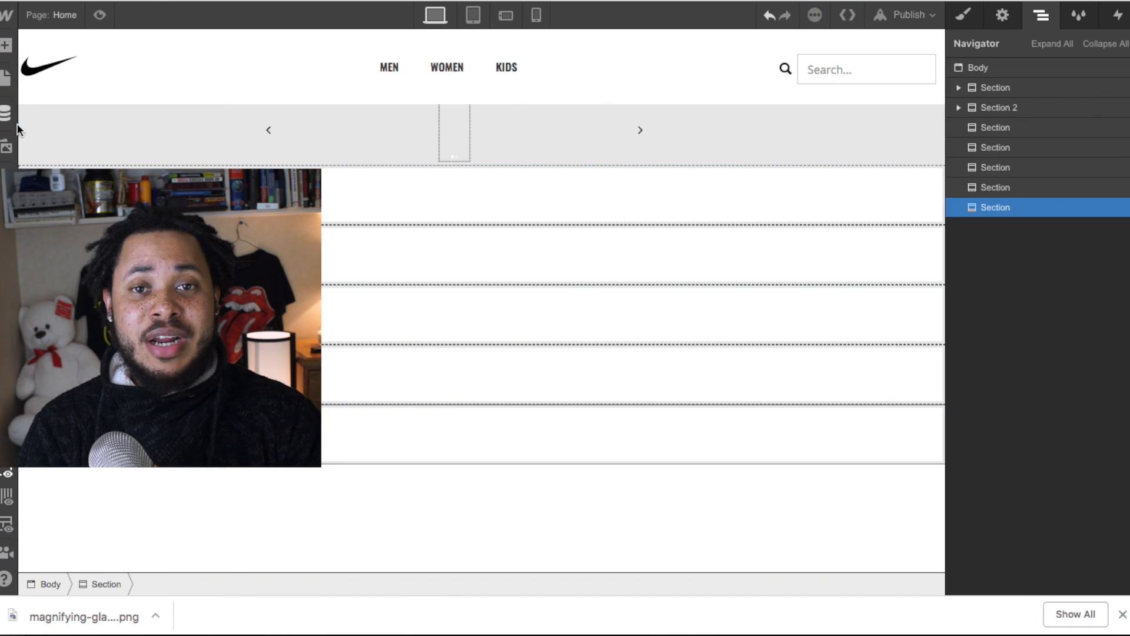
Step: Add one more empty Section at the very end of the page
{"action": "left_click", "coordinate": [10, 47]}
{"action": "left_click_drag", "start_coordinate": [55, 146], "coordinate": [307, 501]}
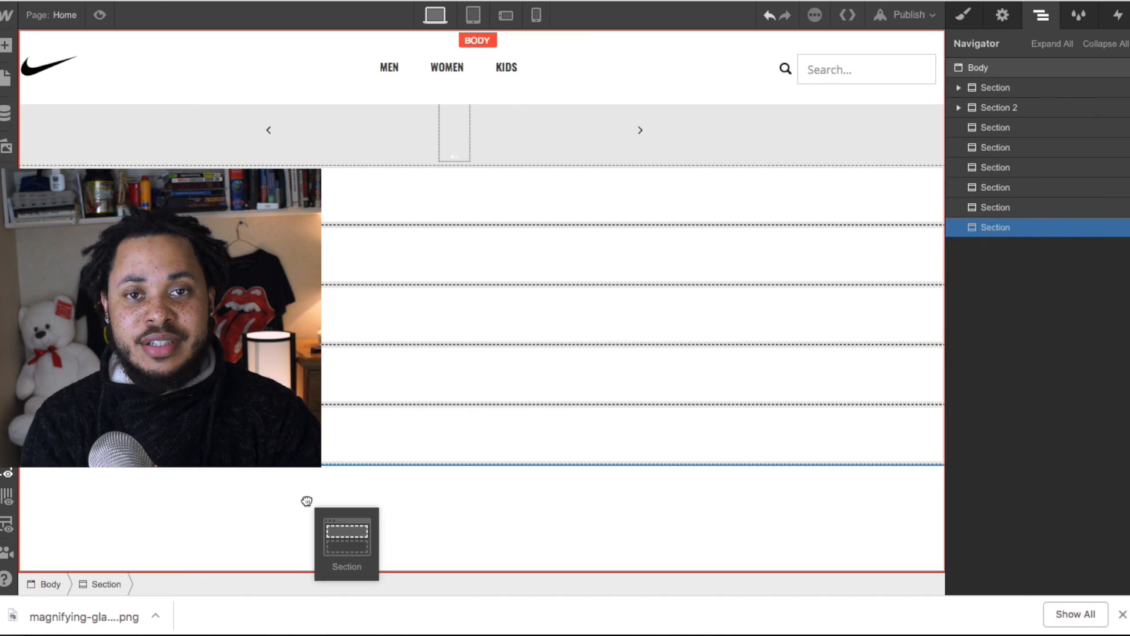
{"action": "left_click_drag", "start_coordinate": [307, 501], "coordinate": [307, 501]}
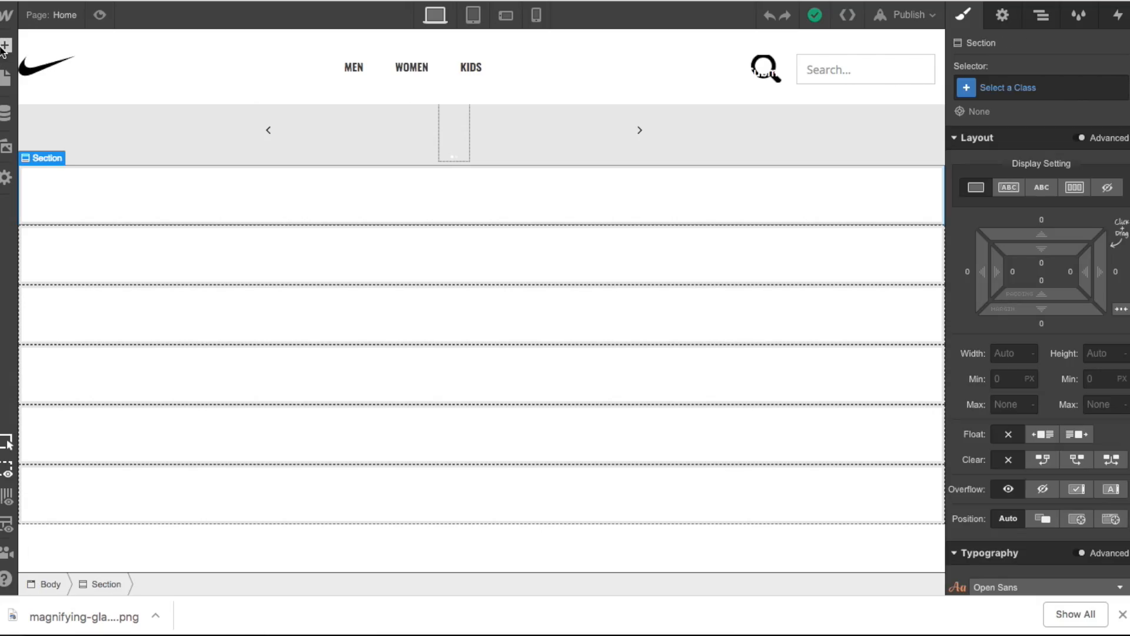
Step: Place a Link Block in the first empty section below the slider and insert the shoe-and-runner image inside it
{"action": "left_click", "coordinate": [9, 47]}
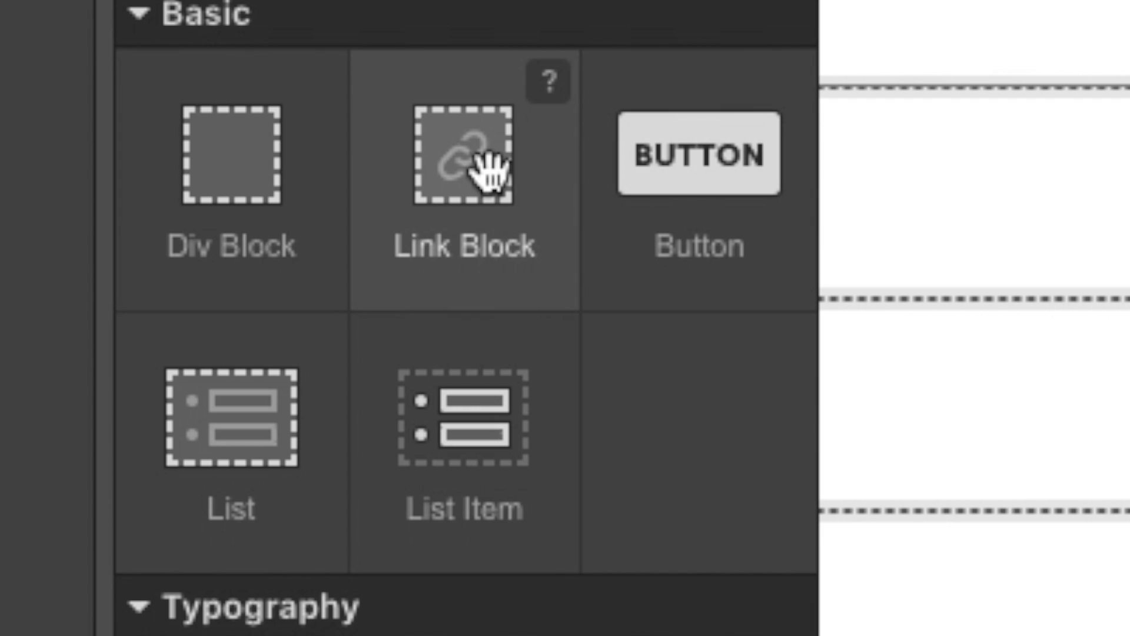
{"action": "left_click_drag", "start_coordinate": [128, 249], "coordinate": [316, 205]}
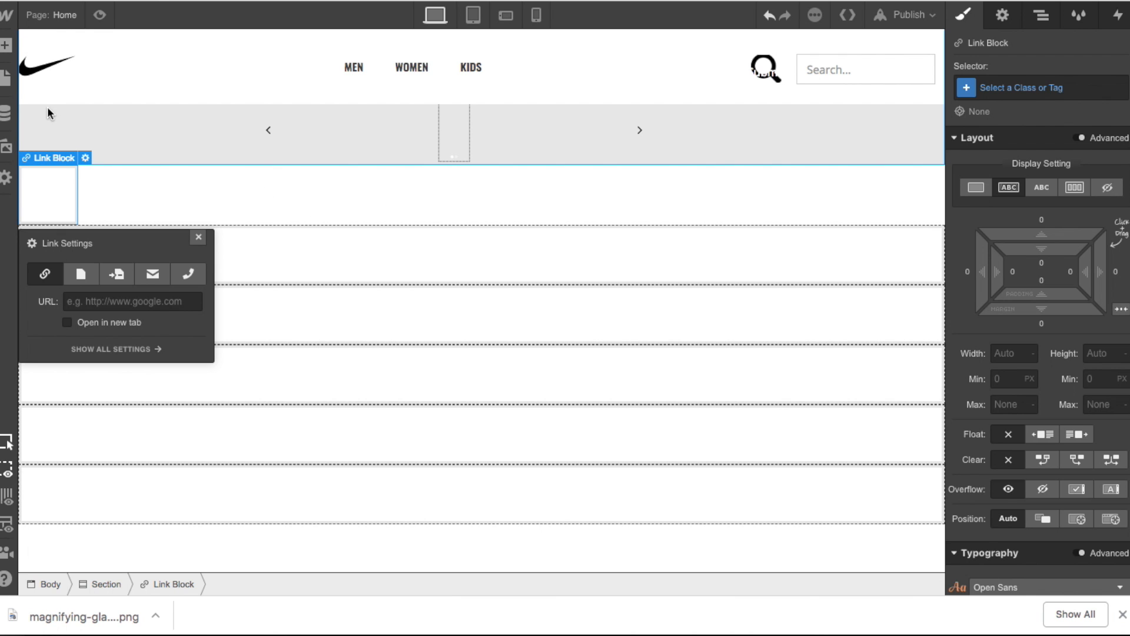
{"action": "left_click", "coordinate": [5, 47]}
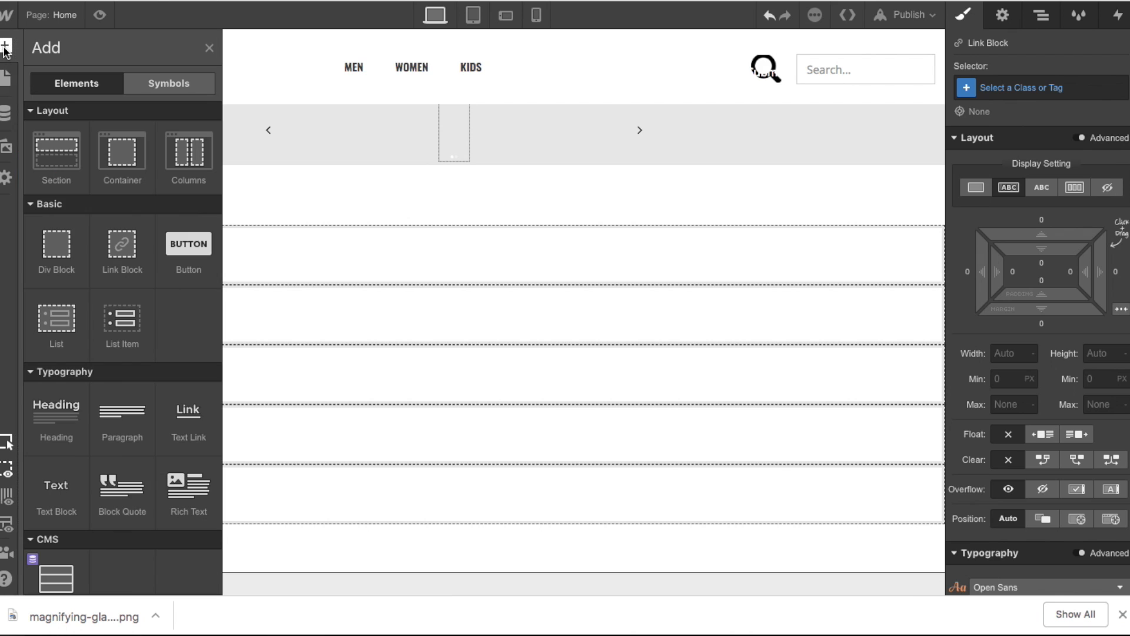
{"action": "scroll", "coordinate": [122, 264], "scroll_direction": "down", "scroll_amount": 7}
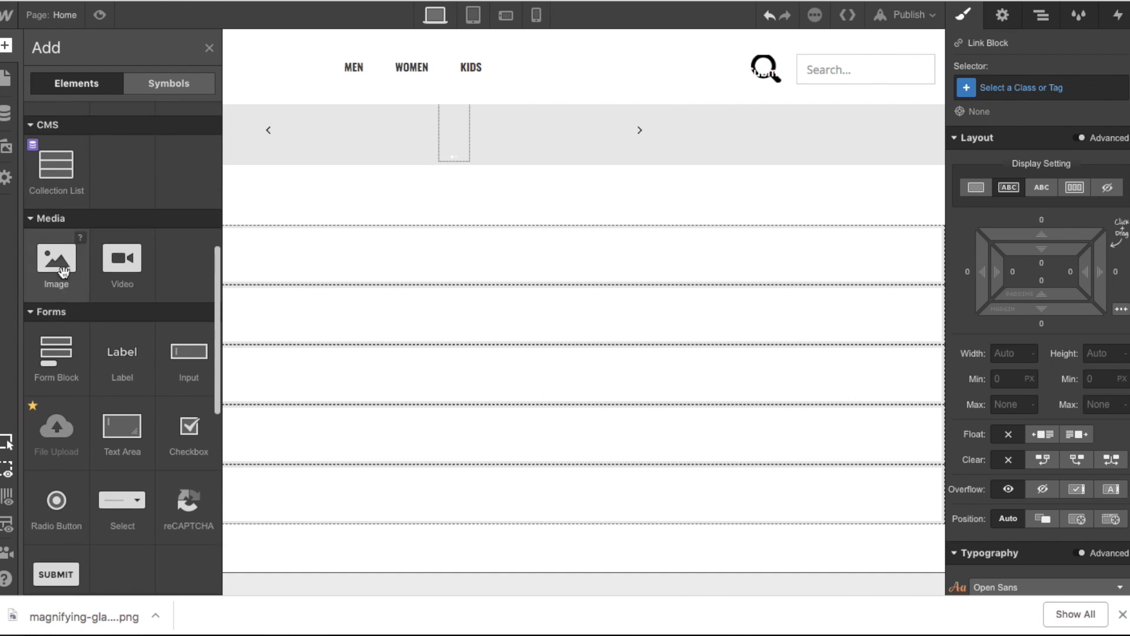
{"action": "left_click", "coordinate": [62, 271]}
{"action": "left_click", "coordinate": [556, 457]}
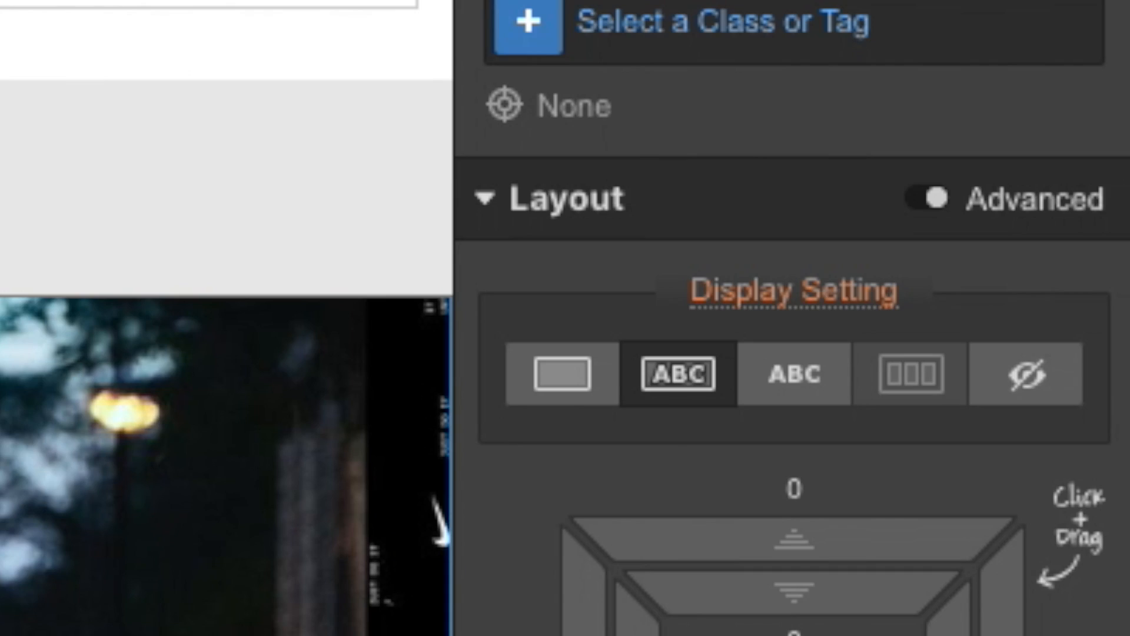
{"action": "left_click", "coordinate": [1040, 15]}
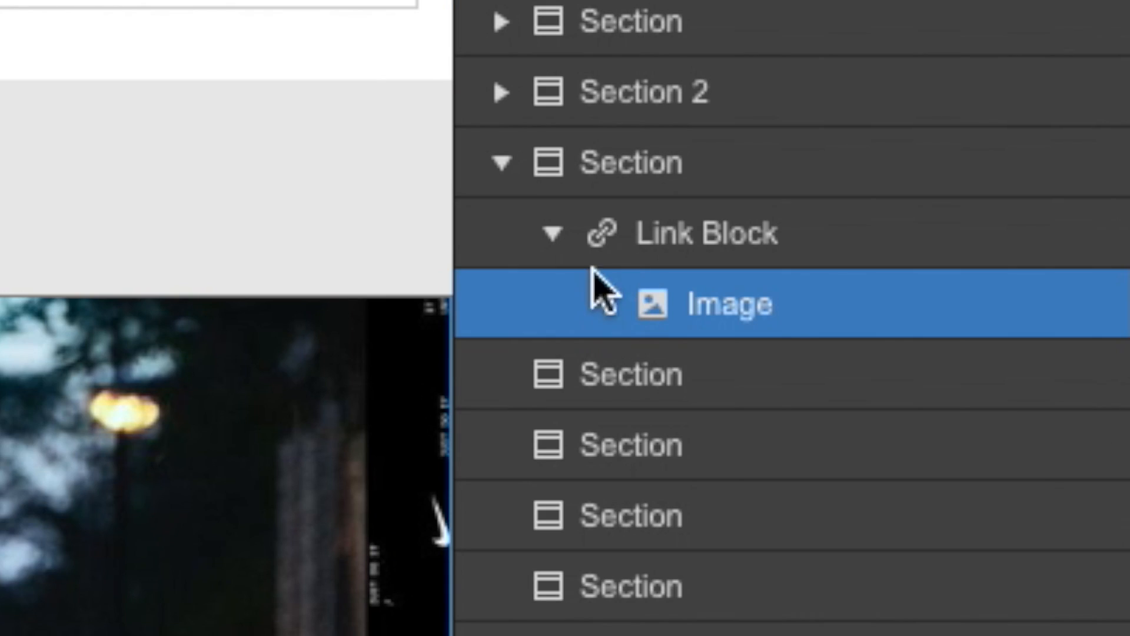
{"action": "left_click", "coordinate": [701, 233]}
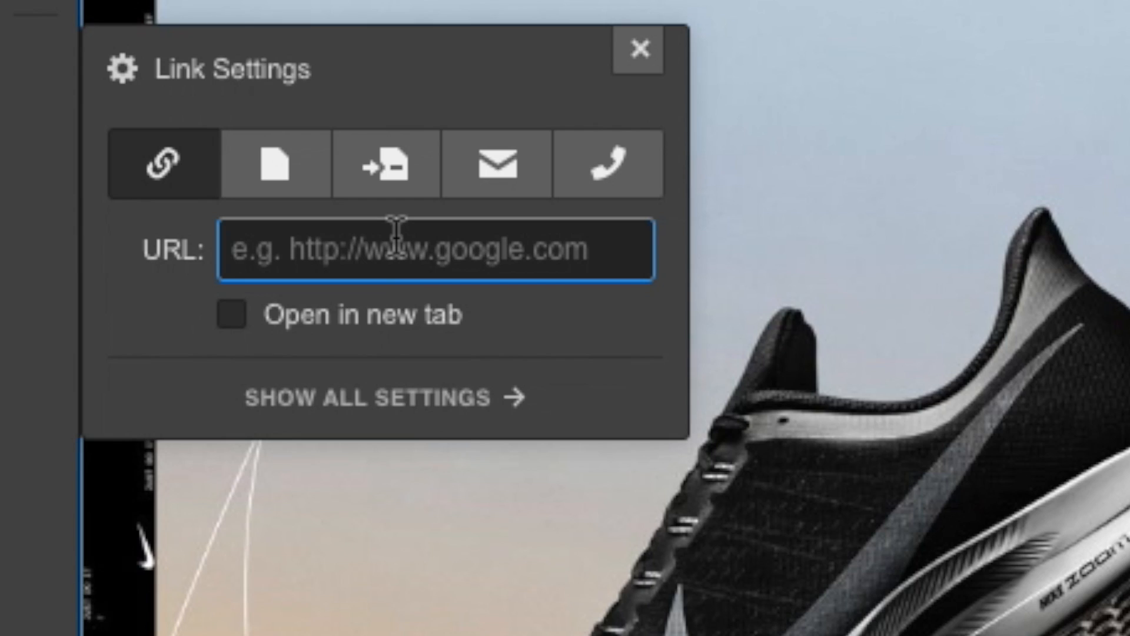
{"action": "type", "text": "https://store.nike.com/us/en_us/pw/marathon-running/8yzZosf"}
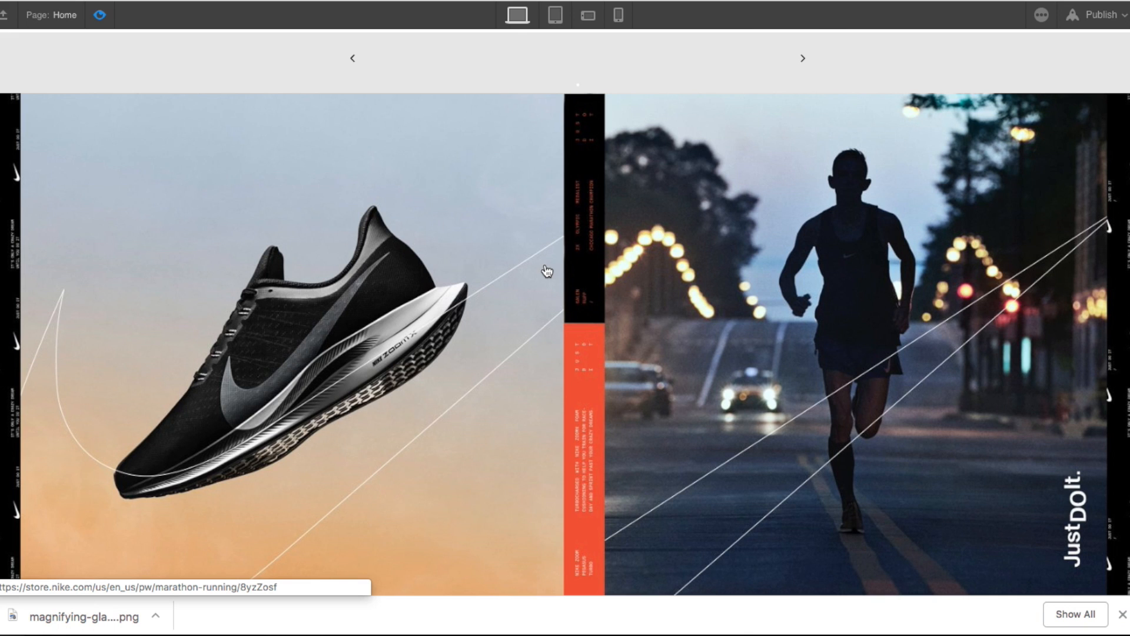
Step: Add a Div Block holding a Heading and a Paragraph, plus a Button, to the section below the shoe-and-runner image
{"action": "left_click", "coordinate": [404, 69]}
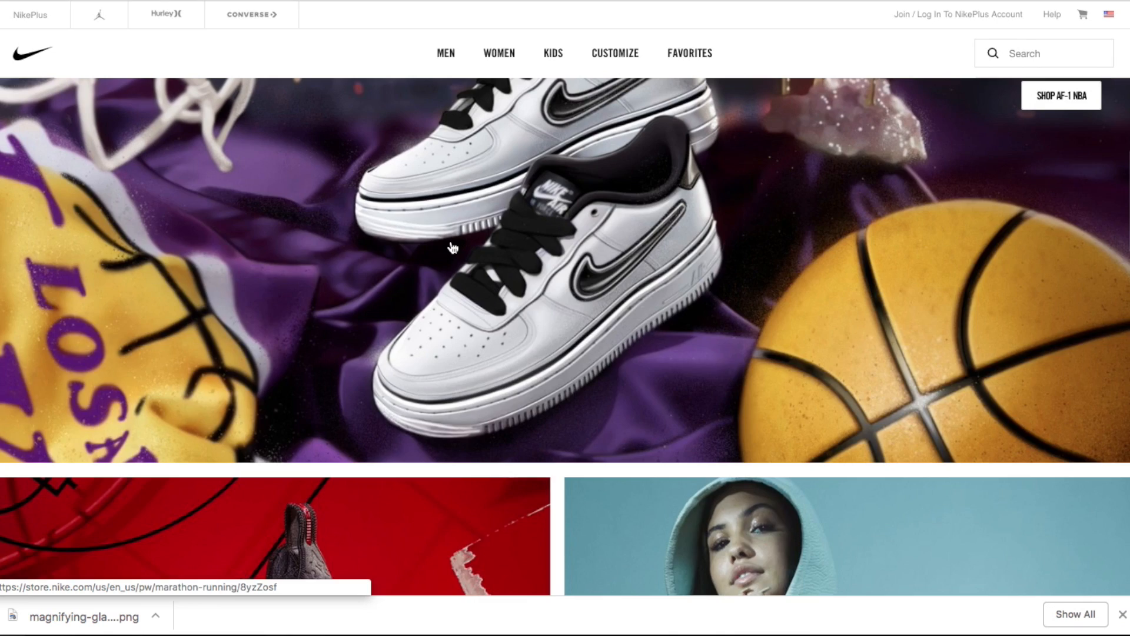
{"action": "scroll", "coordinate": [450, 243], "scroll_direction": "up", "scroll_amount": 5}
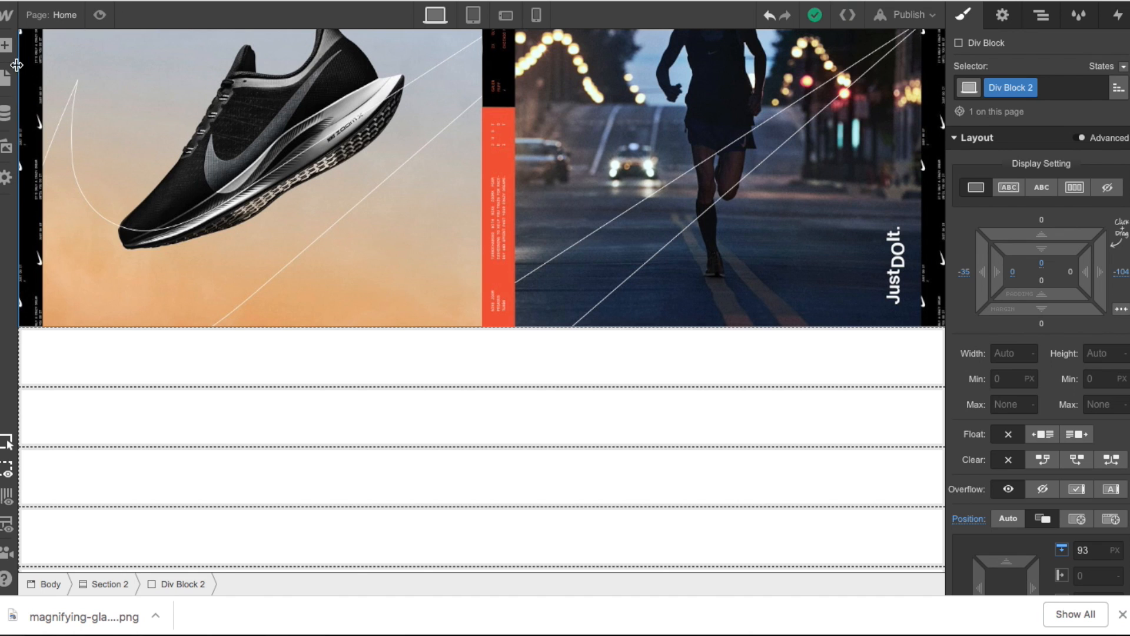
{"action": "left_click", "coordinate": [6, 45]}
{"action": "left_click_drag", "start_coordinate": [65, 242], "coordinate": [420, 353]}
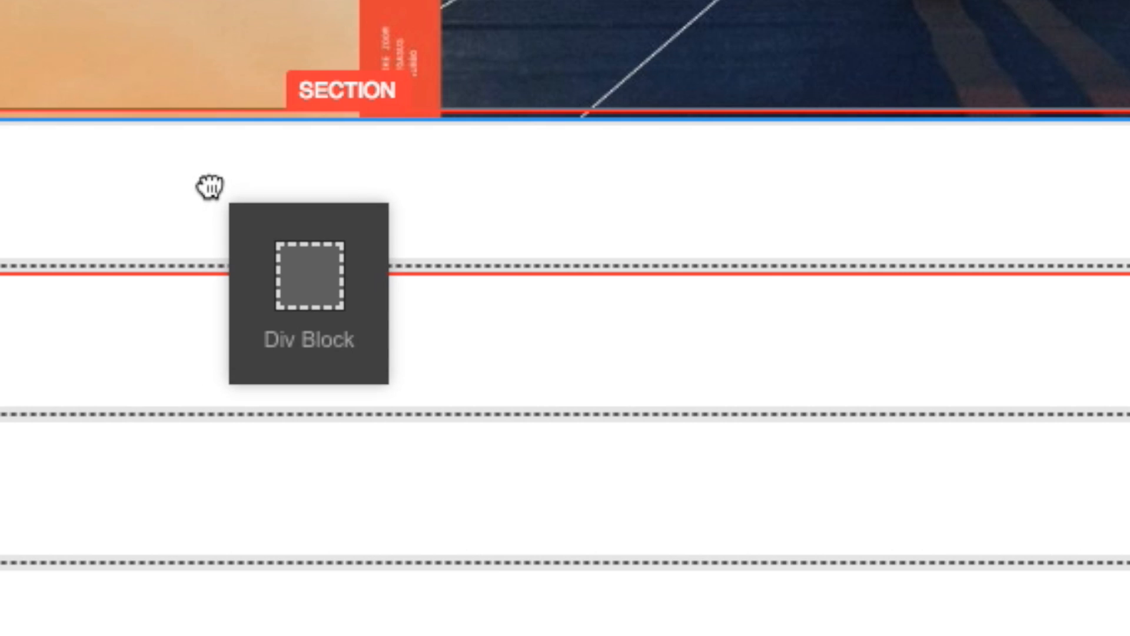
{"action": "left_click_drag", "start_coordinate": [210, 187], "coordinate": [209, 194]}
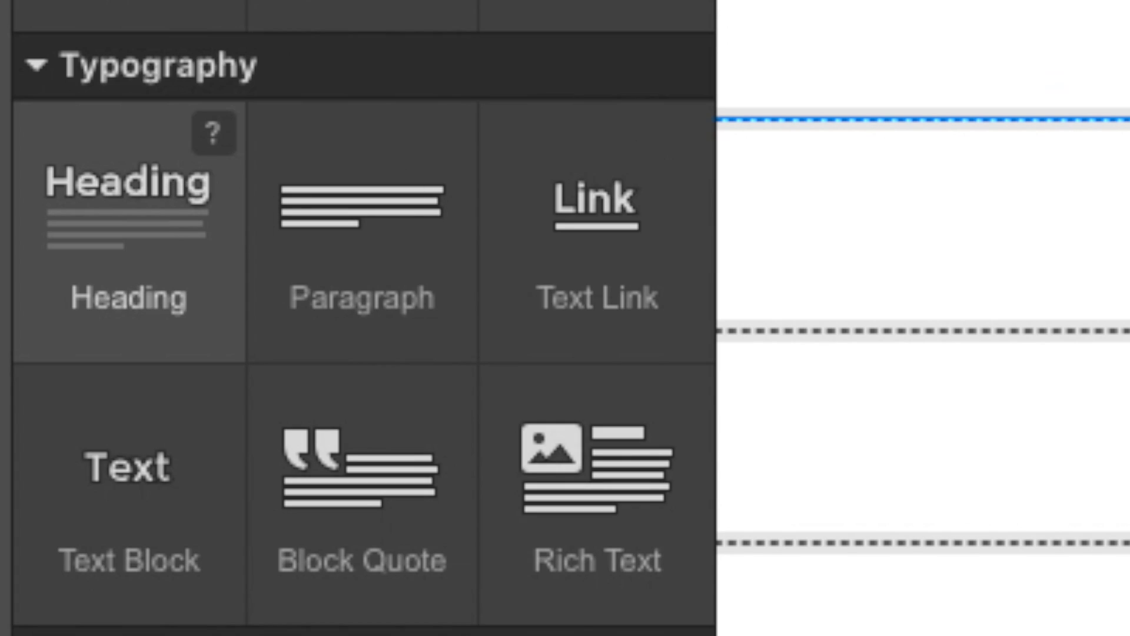
{"action": "left_click_drag", "start_coordinate": [129, 233], "coordinate": [426, 179]}
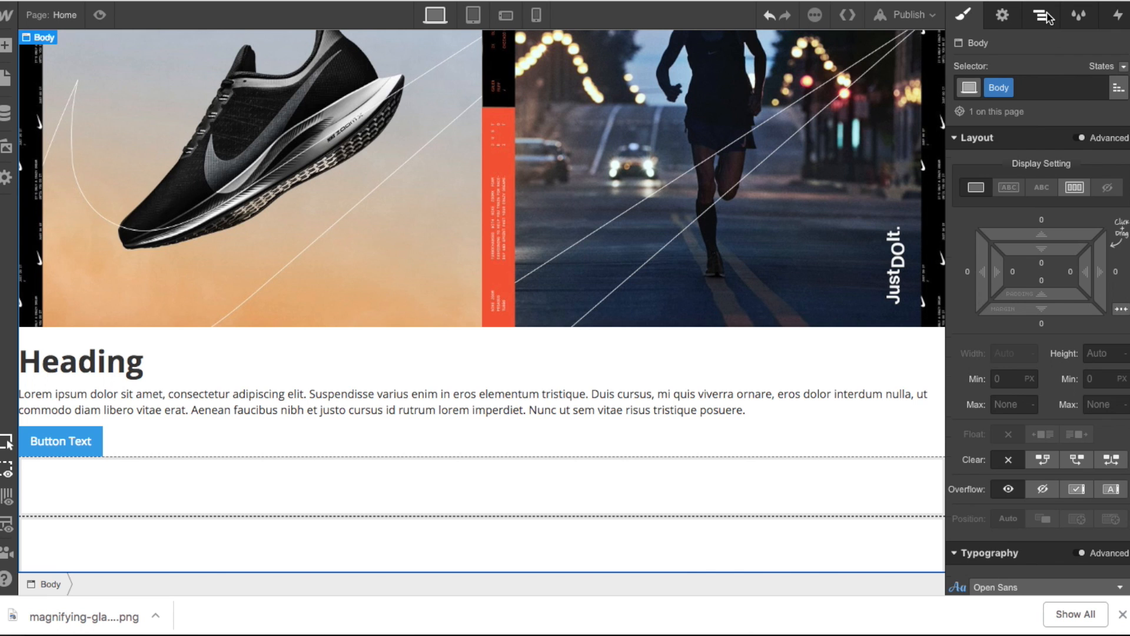
Step: Move the Button inside the new Div Block, directly below the Paragraph
{"action": "left_click", "coordinate": [1041, 14]}
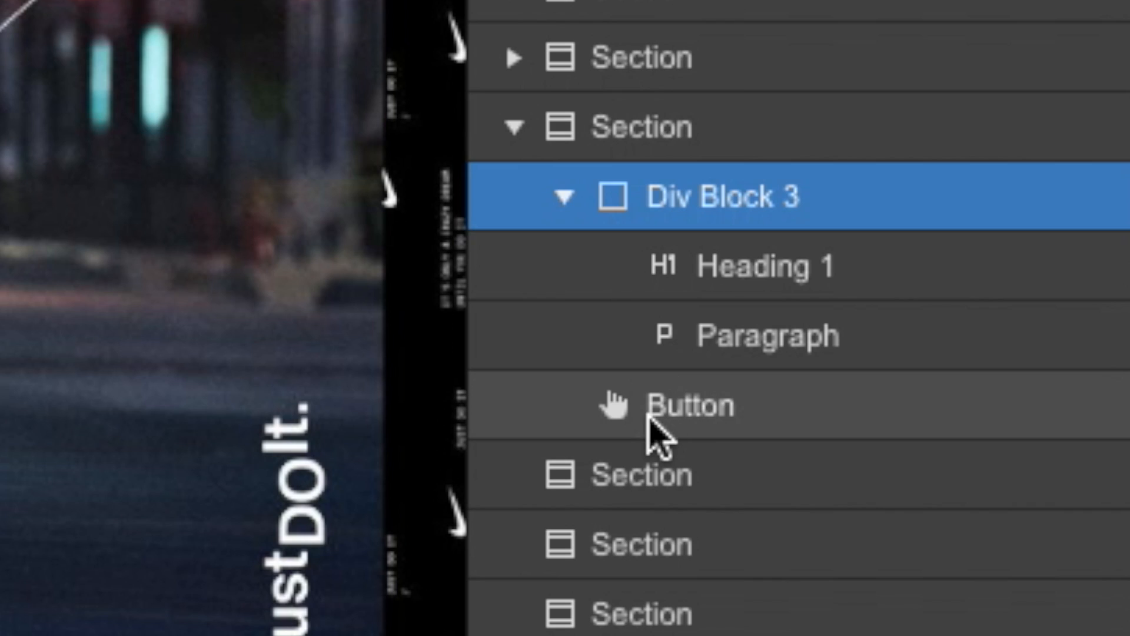
{"action": "left_click", "coordinate": [1053, 522]}
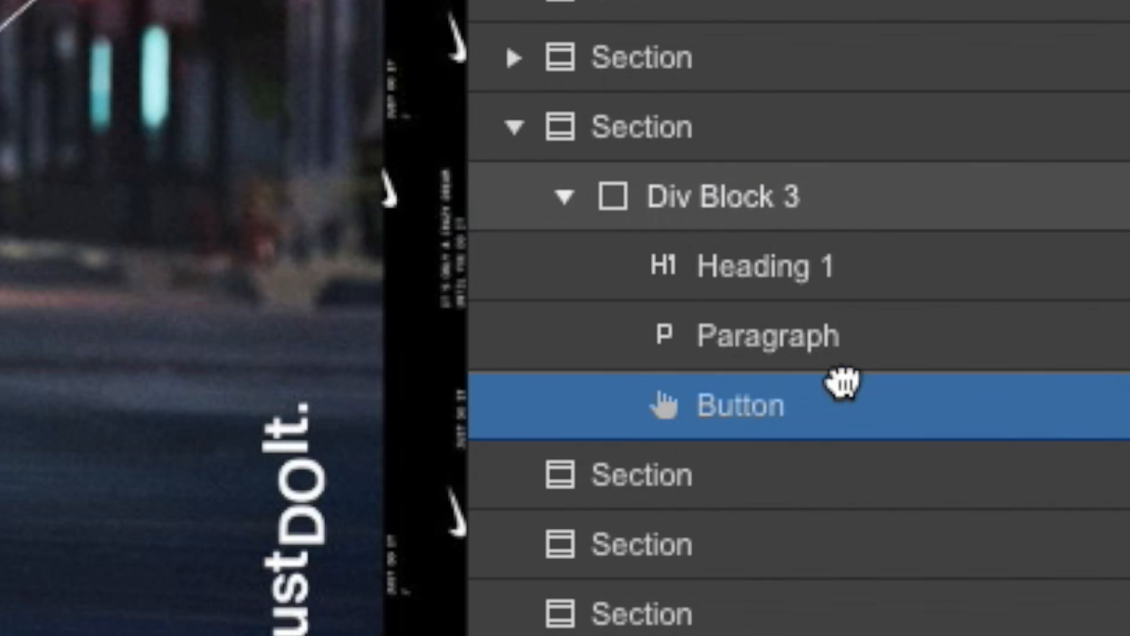
{"action": "left_click_drag", "start_coordinate": [842, 383], "coordinate": [849, 358]}
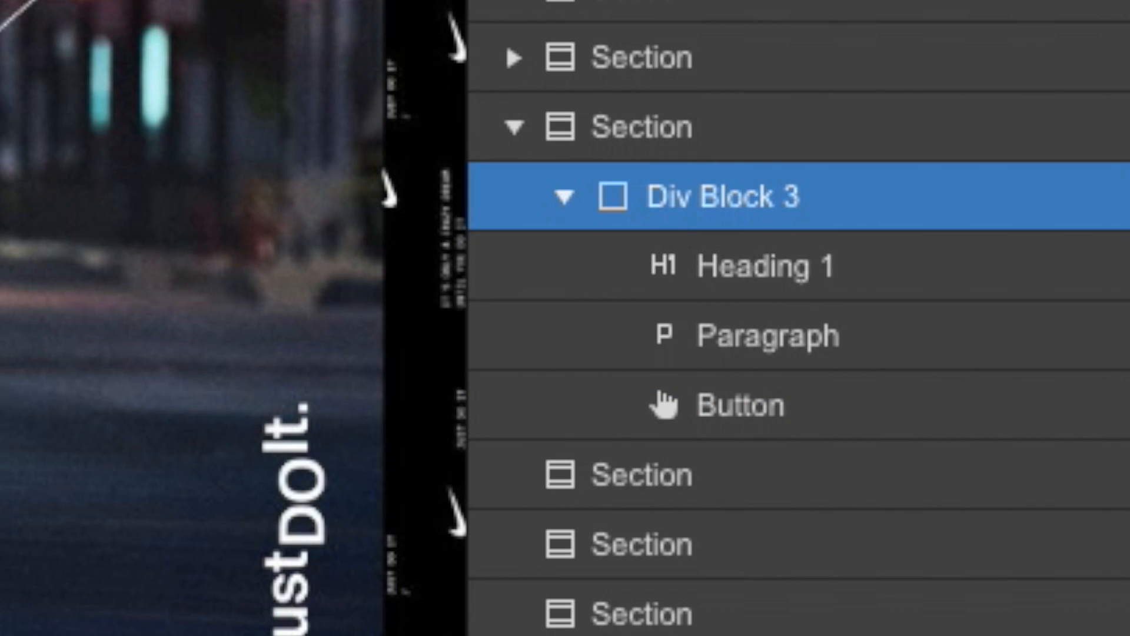
Step: Give the Div Block a centered vertical flex layout with padding on its left and right sides
{"action": "left_click", "coordinate": [966, 16]}
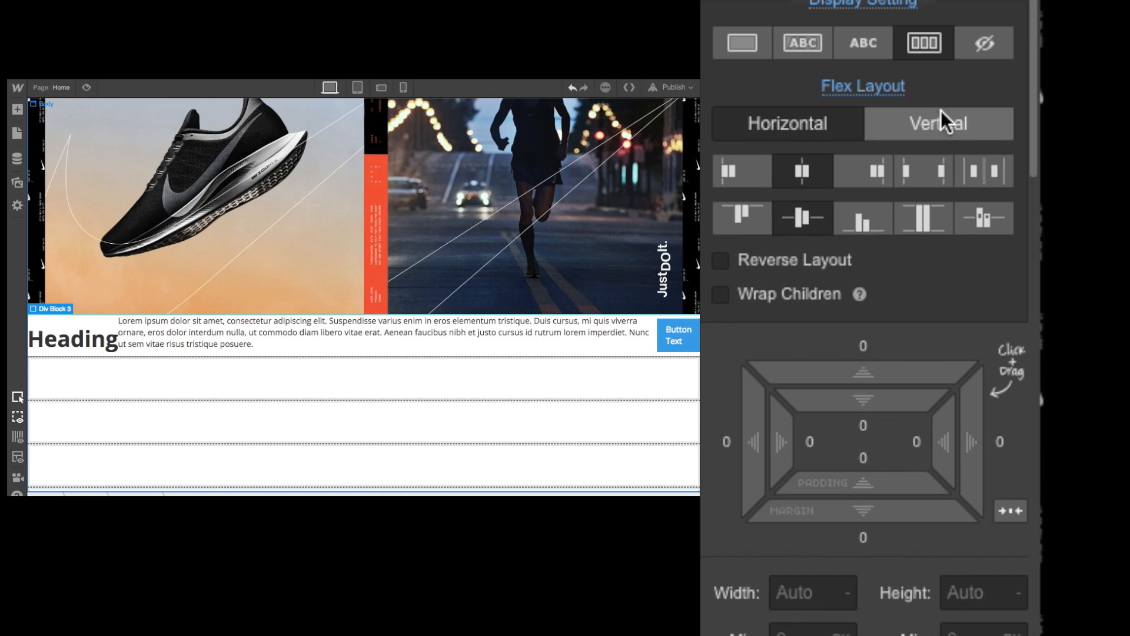
{"action": "left_click", "coordinate": [1067, 232]}
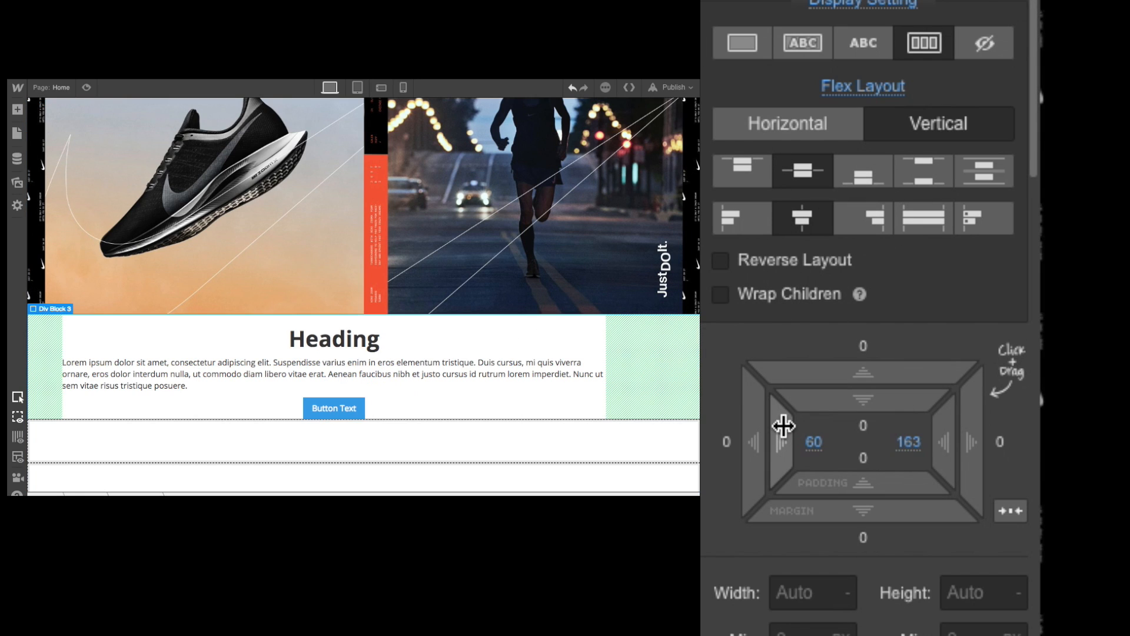
{"action": "left_click_drag", "start_coordinate": [782, 426], "coordinate": [1089, 401]}
{"action": "left_click", "coordinate": [828, 443]}
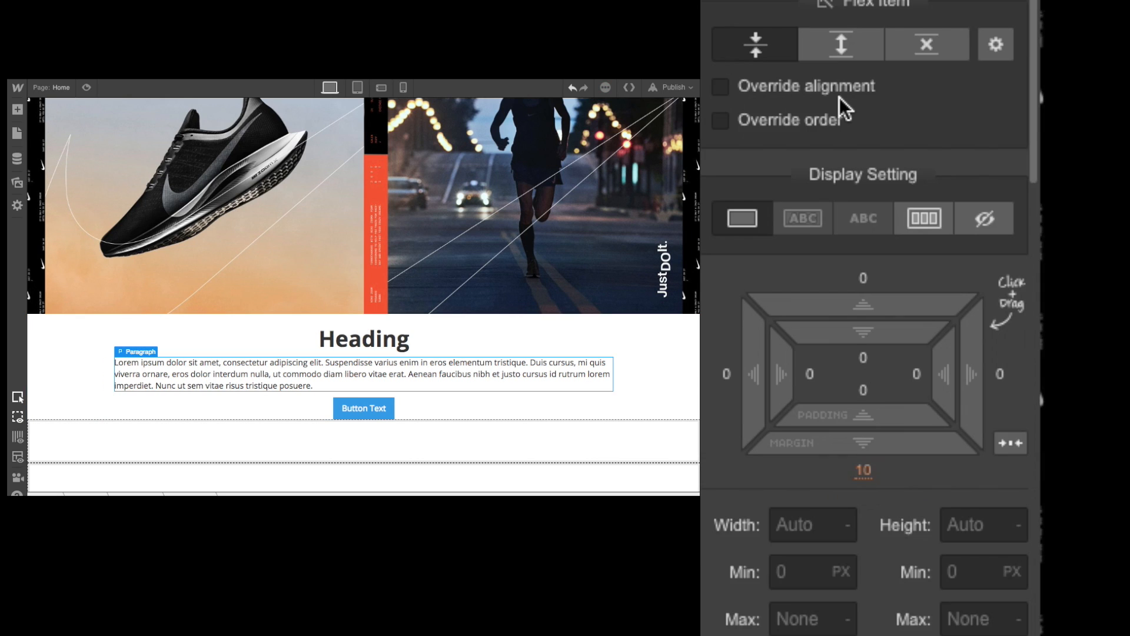
Step: Center-align the text of the Paragraph and the Heading
{"action": "scroll", "coordinate": [840, 106], "scroll_direction": "down", "scroll_amount": 6}
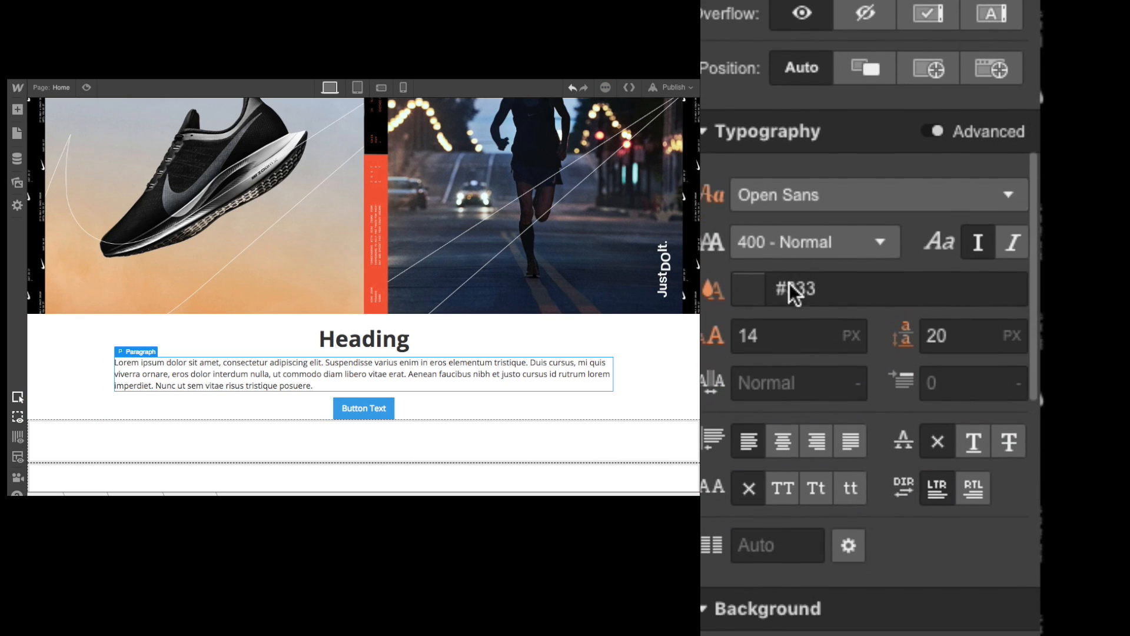
{"action": "left_click", "coordinate": [783, 440]}
{"action": "left_click", "coordinate": [395, 340]}
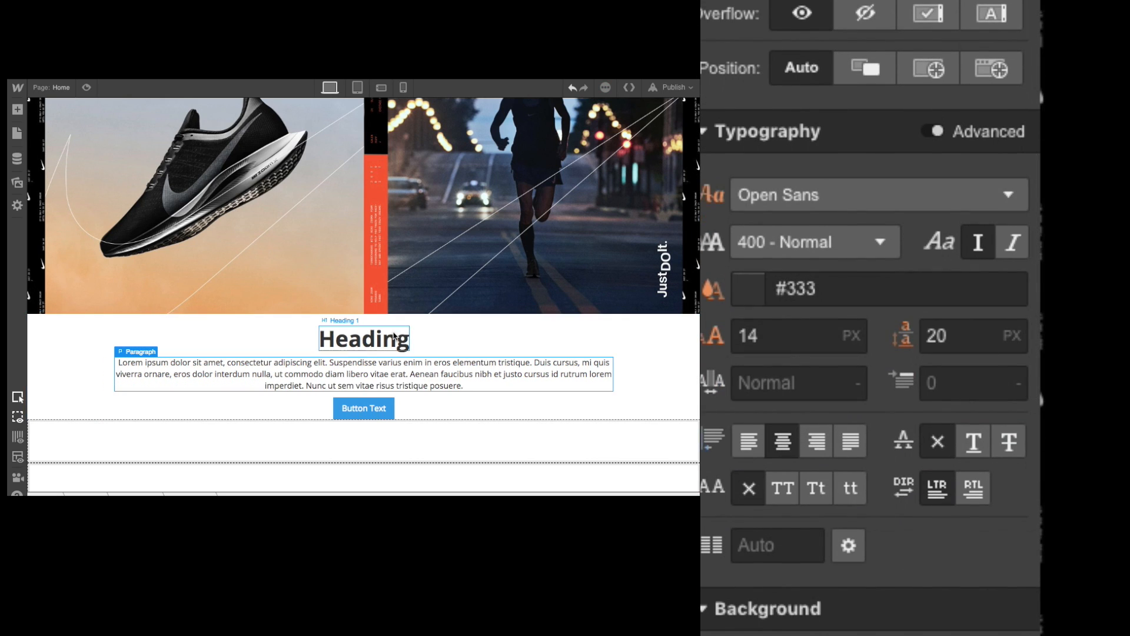
{"action": "left_click", "coordinate": [783, 441]}
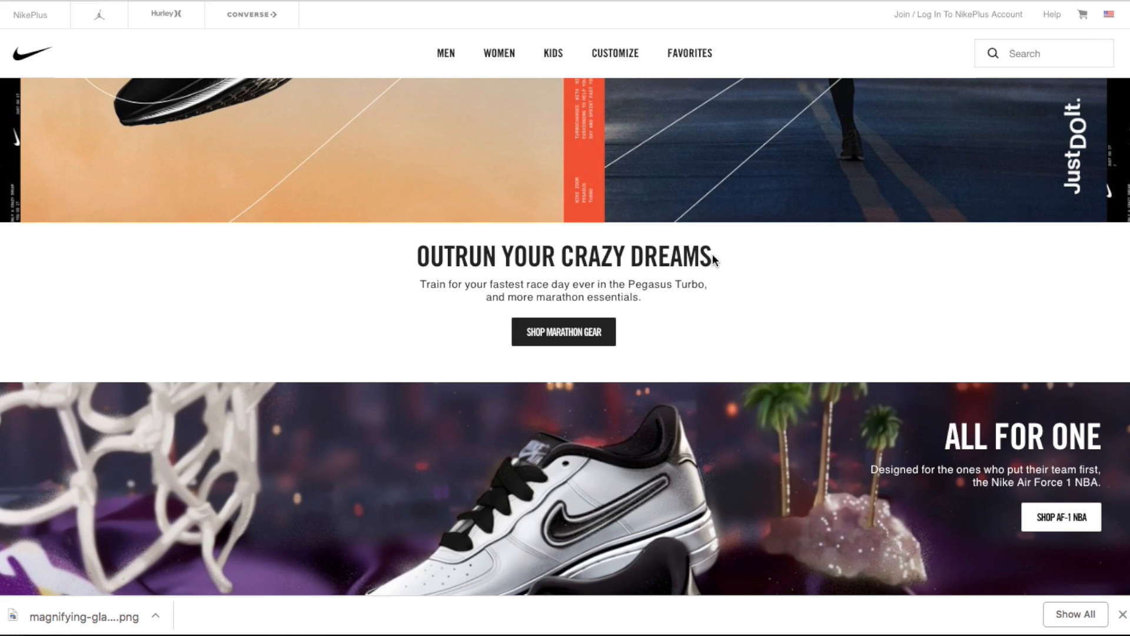
Step: Replace the heading with "OUTRUN YOUR CRAZY DREAMS" and the paragraph with "Train for your fastest race day ever in the Pegasus Turbo, and more marathon essentials."
{"action": "left_click_drag", "start_coordinate": [713, 259], "coordinate": [333, 254]}
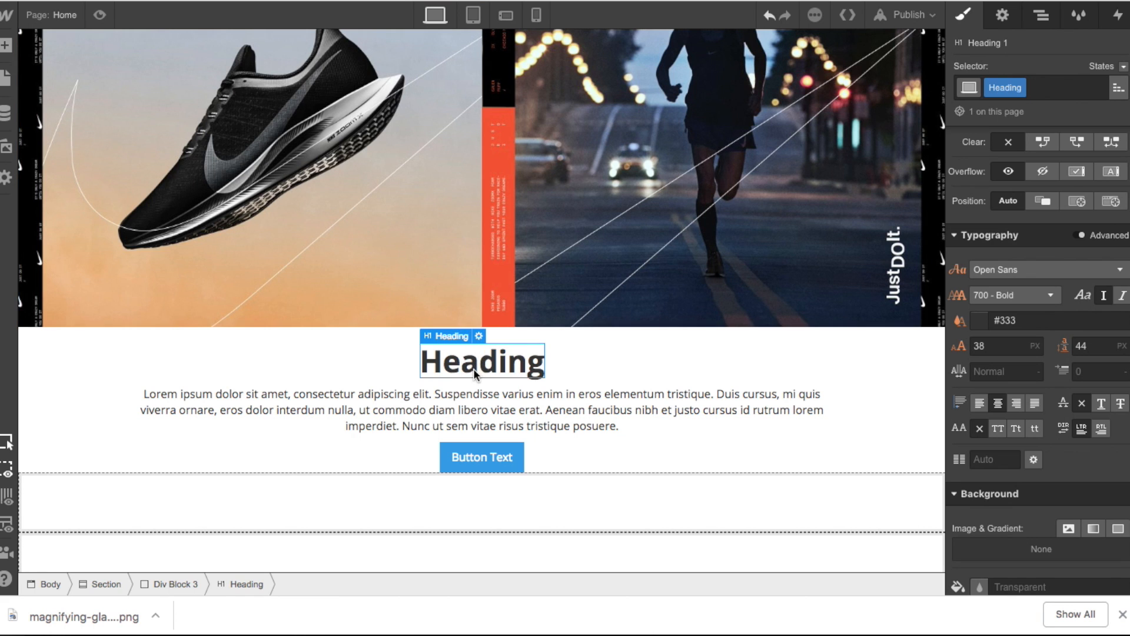
{"action": "double_click", "coordinate": [474, 371]}
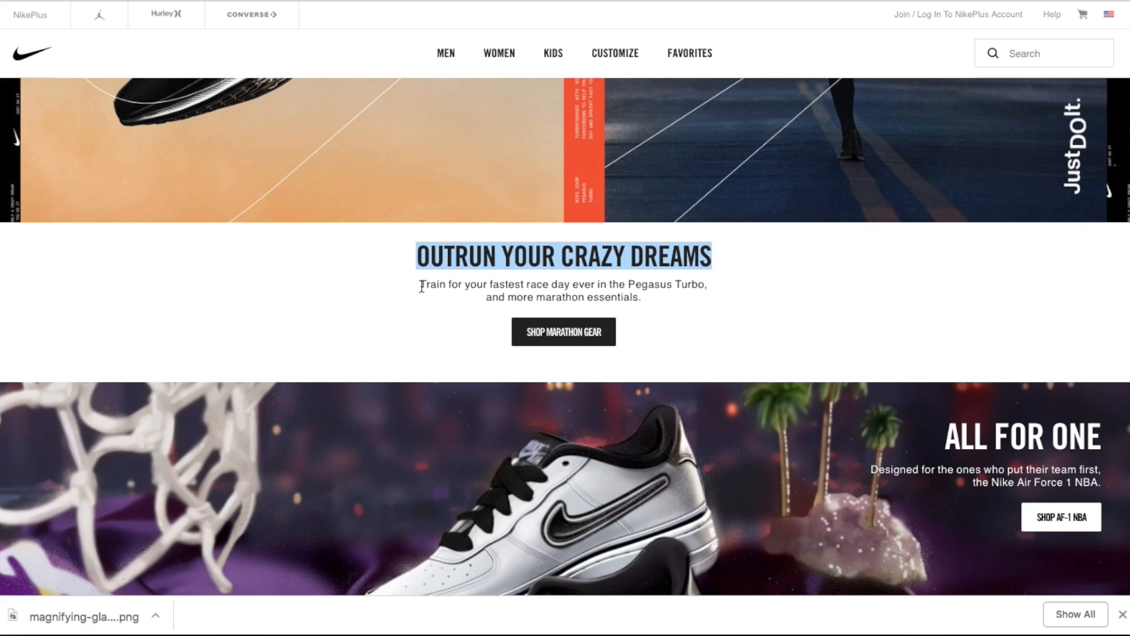
{"action": "left_click_drag", "start_coordinate": [419, 284], "coordinate": [589, 287]}
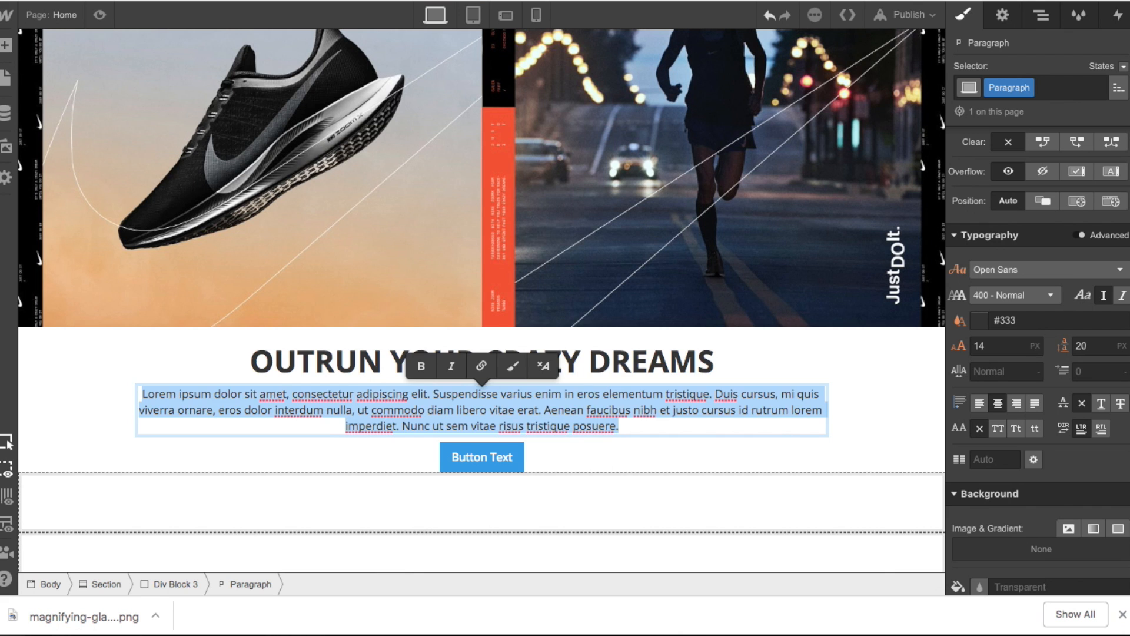
{"action": "type", "text": "Train for your fastest race day ever in the Pegasus Turbo, and more marathon essentials."}
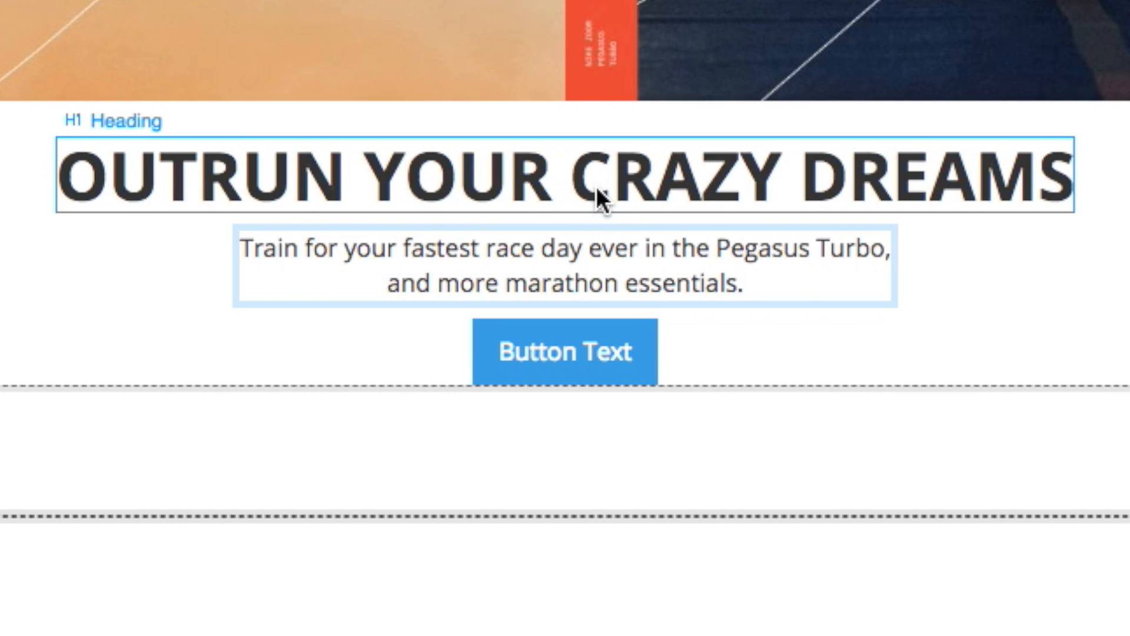
Step: Reduce the "OUTRUN YOUR CRAZY DREAMS" heading's font size until it is about as wide as the paragraph beneath it
{"action": "left_click", "coordinate": [595, 187]}
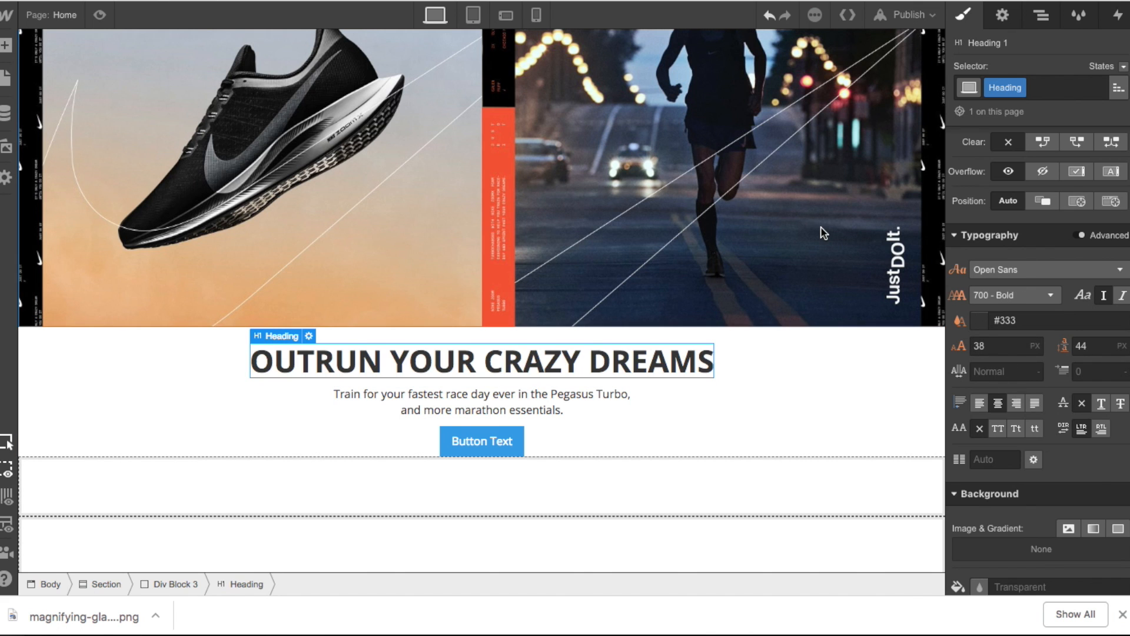
{"action": "scroll", "coordinate": [823, 233], "scroll_direction": "up", "scroll_amount": 5}
{"action": "left_click", "coordinate": [508, 73]}
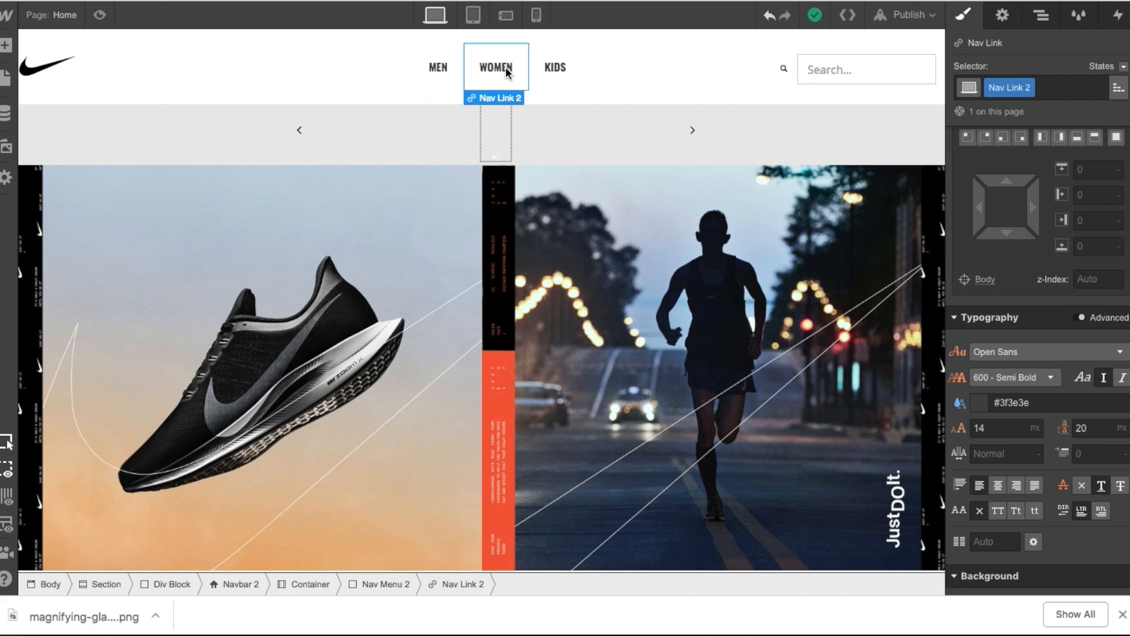
{"action": "scroll", "coordinate": [578, 251], "scroll_direction": "down", "scroll_amount": 6}
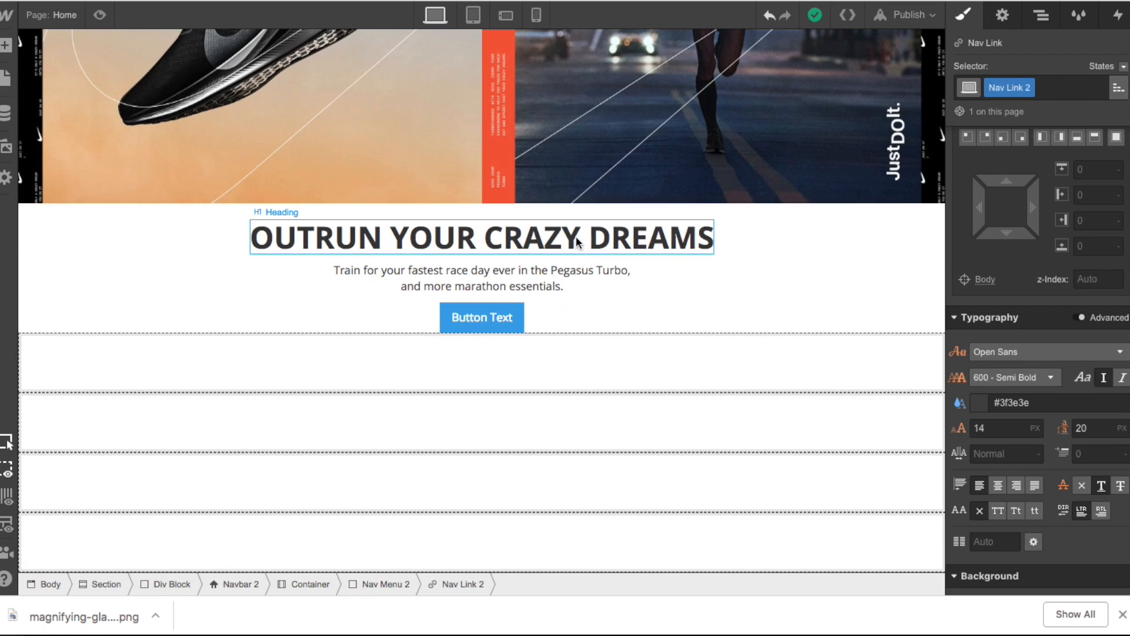
{"action": "left_click", "coordinate": [581, 244]}
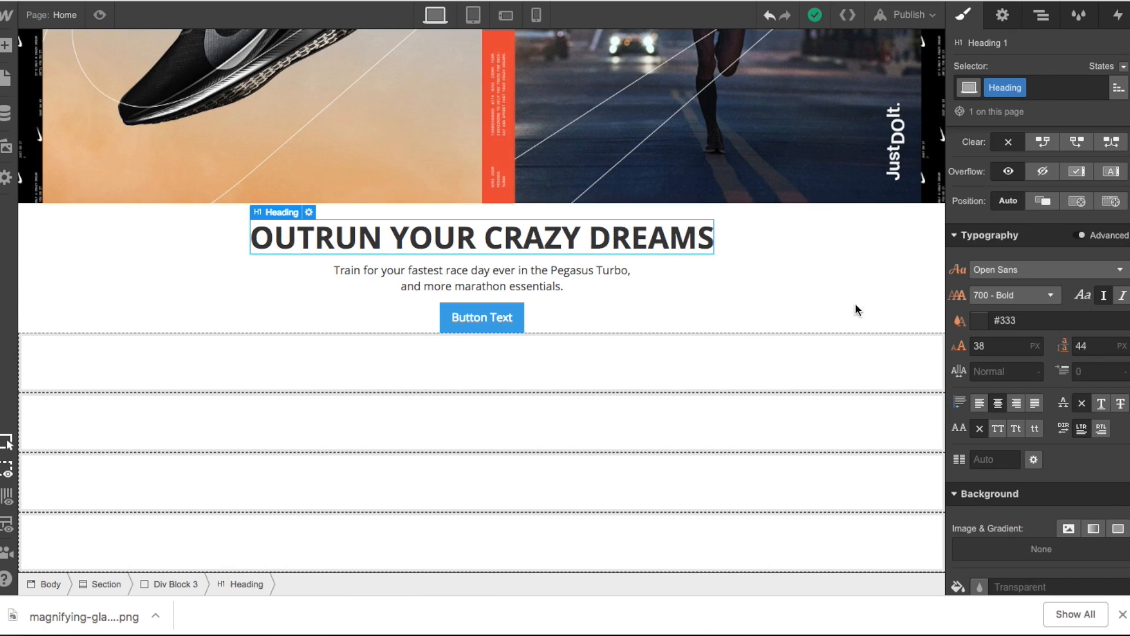
{"action": "left_click", "coordinate": [961, 347]}
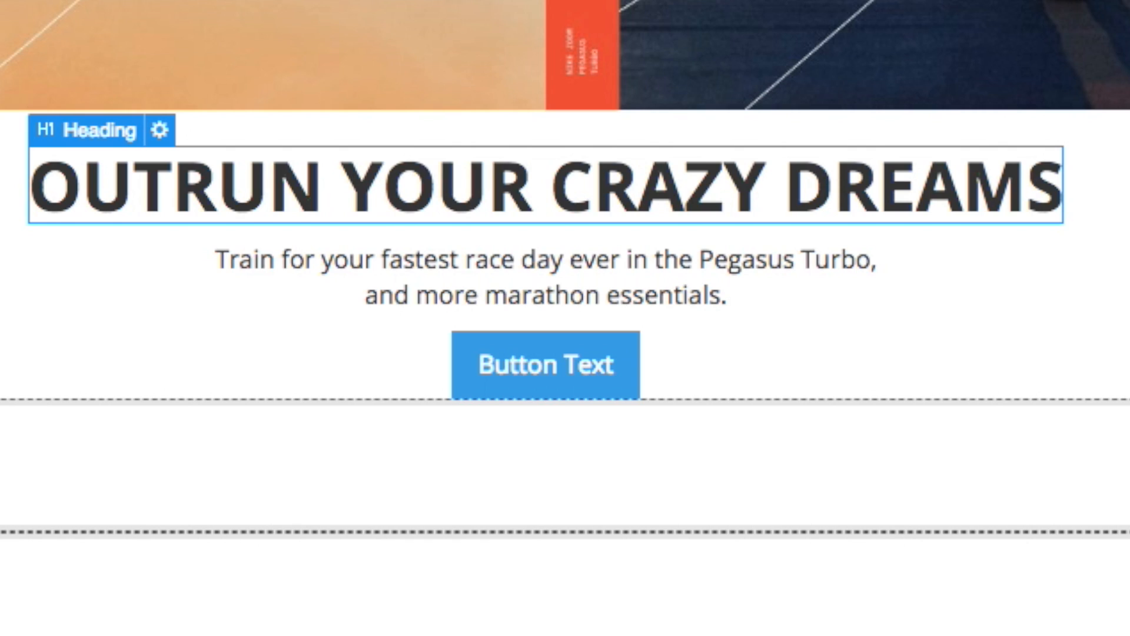
{"action": "key", "text": "Down"}
{"action": "key", "text": "Down"}
{"action": "key", "text": "Down"}
{"action": "key", "text": "Down"}
{"action": "key", "text": "Down"}
{"action": "key", "text": "Down"}
{"action": "key", "text": "Down"}
{"action": "key", "text": "Down"}
{"action": "key", "text": "Down"}
{"action": "key", "text": "Down"}
{"action": "key", "text": "Down"}
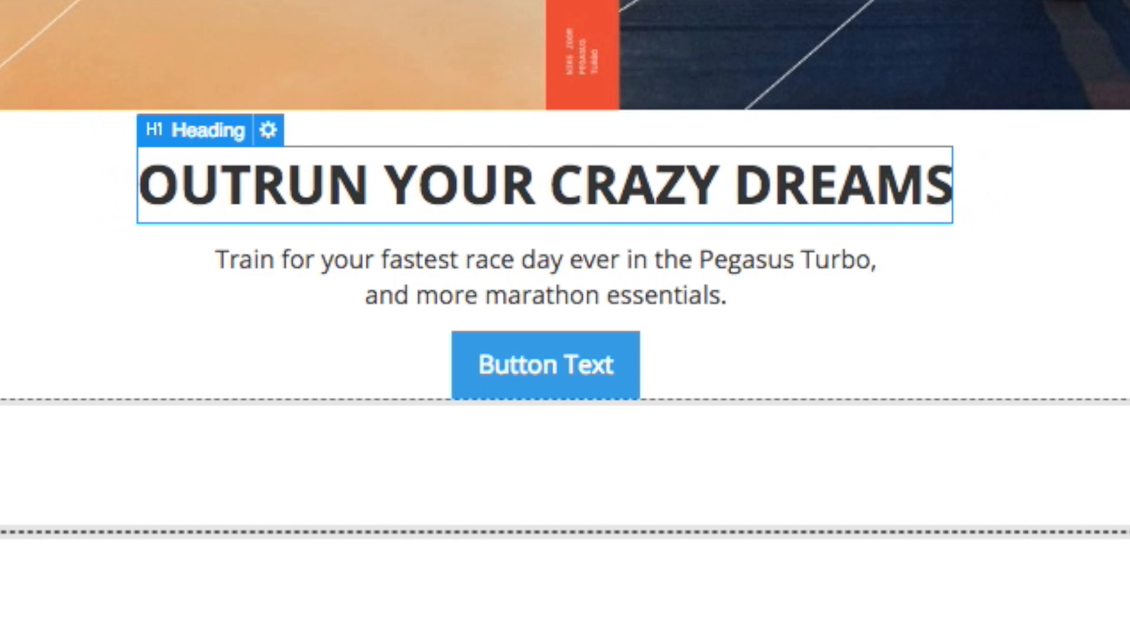
{"action": "key", "text": "Down"}
{"action": "key", "text": "Down"}
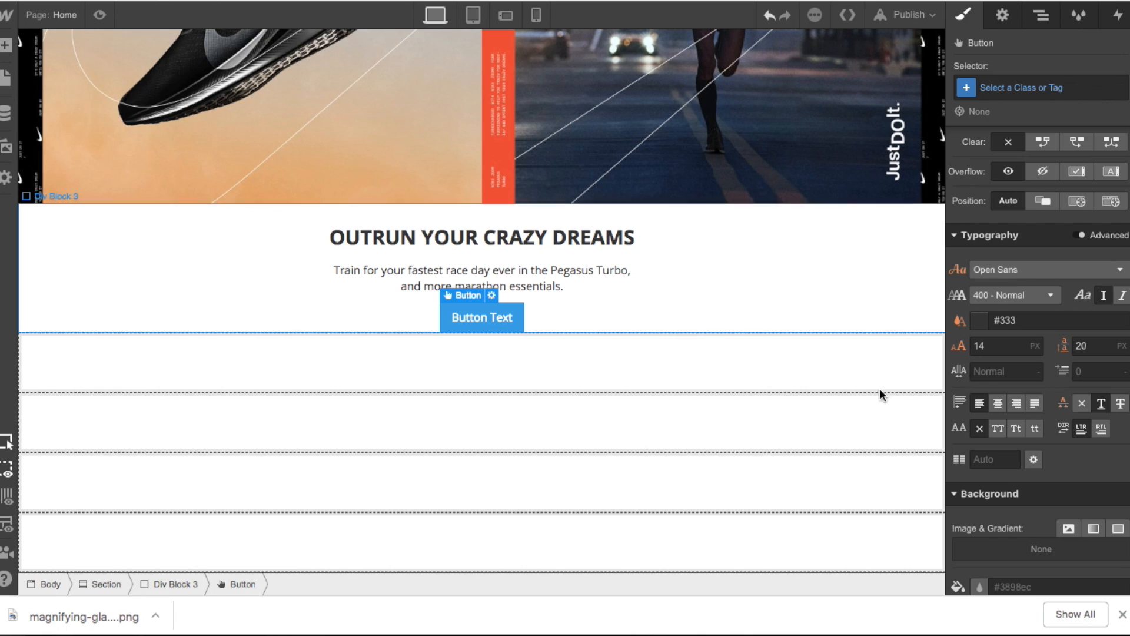
Step: Give the button under the marathon paragraph a black background and change its text to "SHOP MARATHON GEAR"
{"action": "scroll", "coordinate": [1082, 438], "scroll_direction": "down", "scroll_amount": 6}
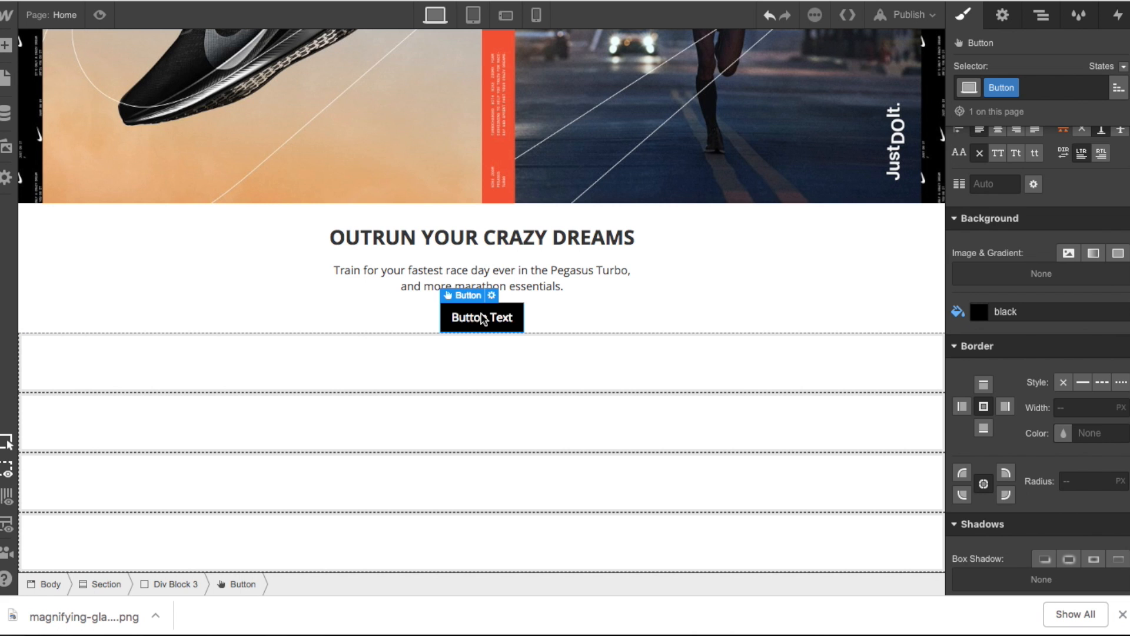
{"action": "double_click", "coordinate": [575, 222]}
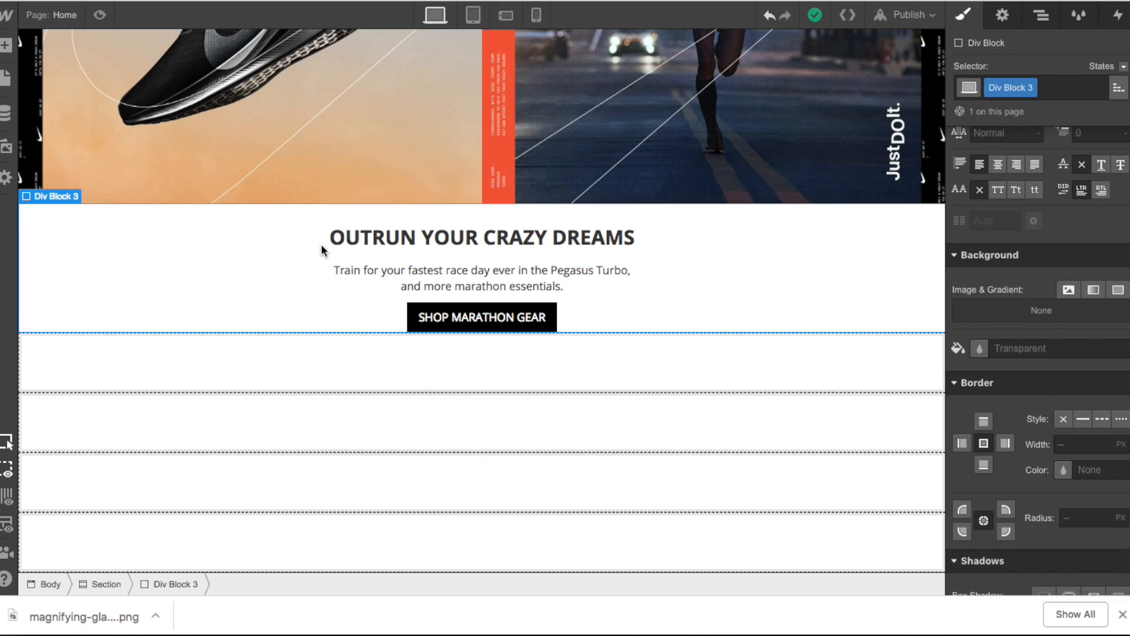
Step: Add 29 px of bottom padding to the Div Block holding the marathon heading, paragraph and button
{"action": "left_click", "coordinate": [1041, 16]}
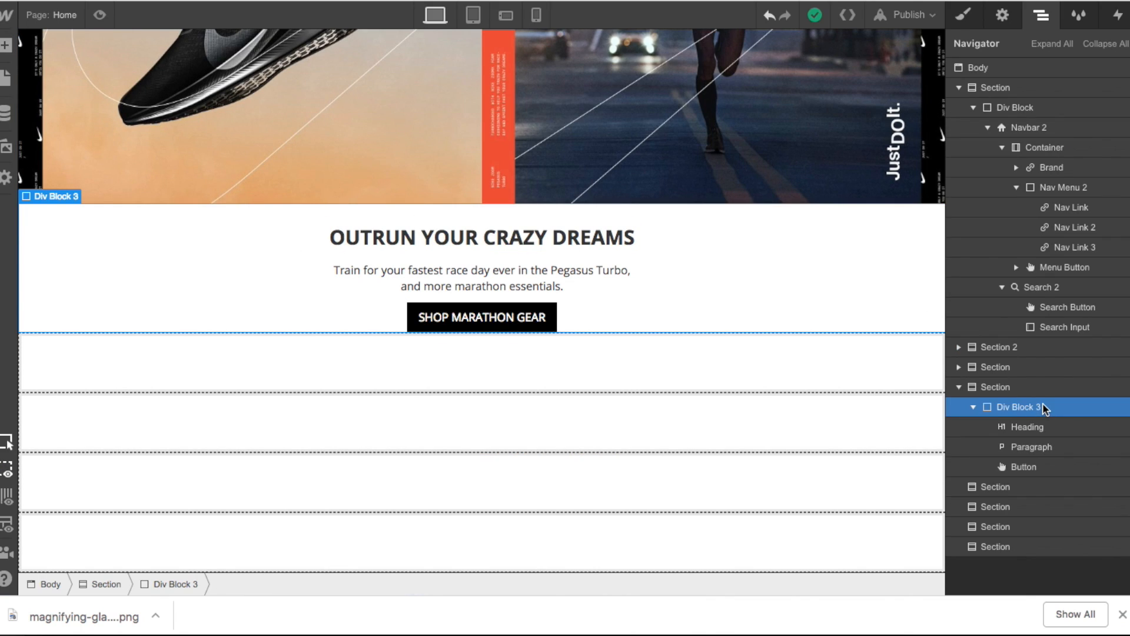
{"action": "left_click", "coordinate": [963, 18]}
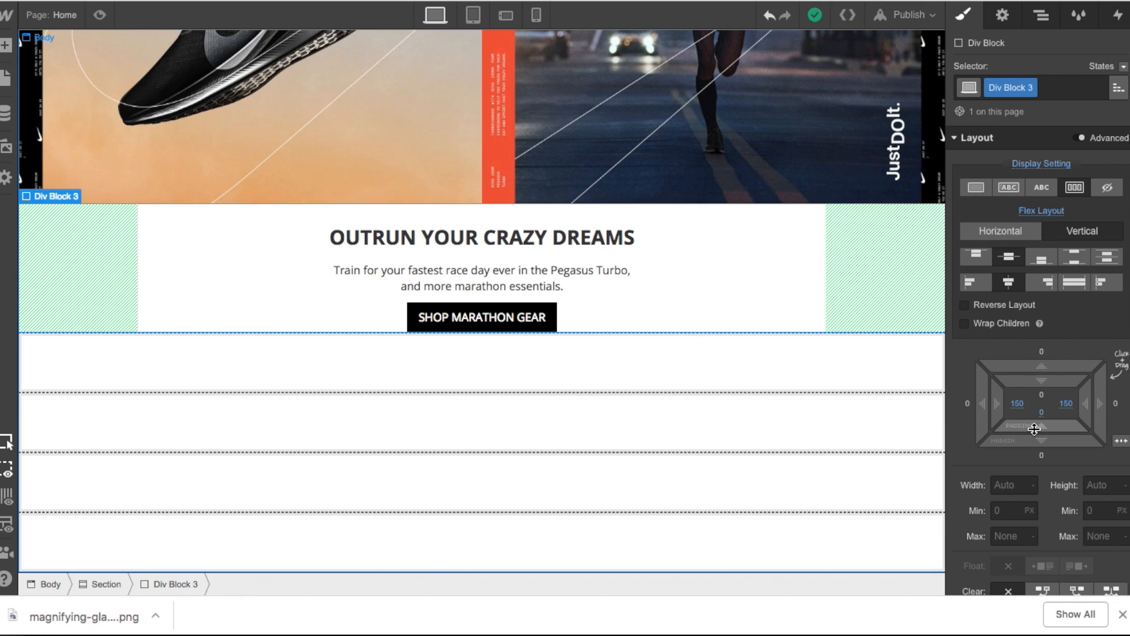
{"action": "left_click_drag", "start_coordinate": [1034, 429], "coordinate": [1038, 357]}
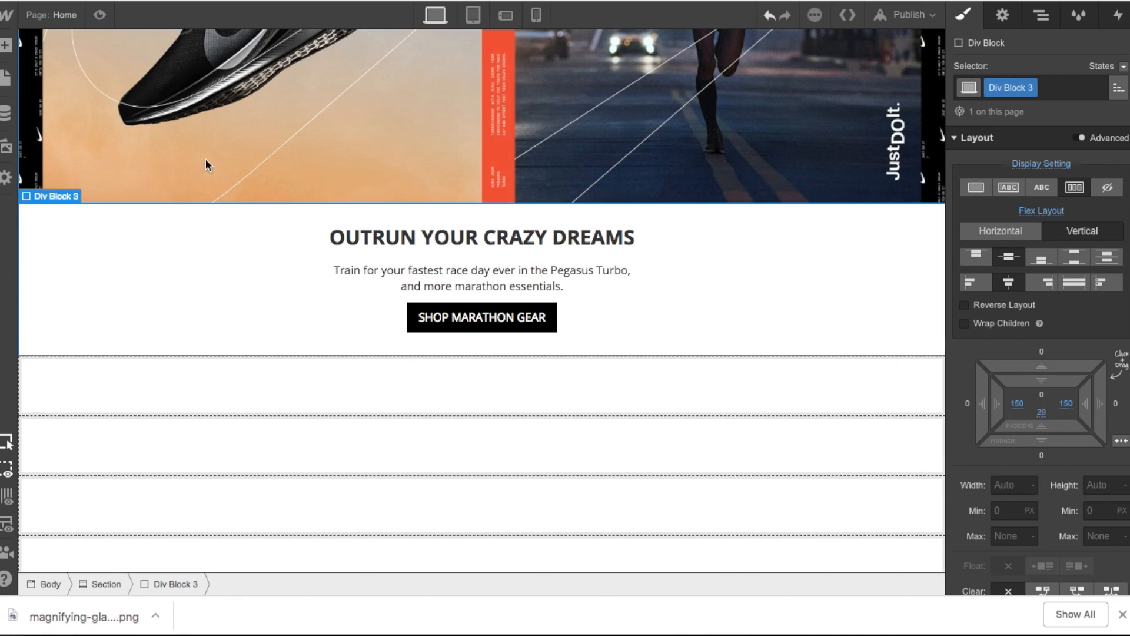
{"action": "key", "text": "super+z"}
Step: Consult the Nike reference page for the following section and insert a Link Block into the empty section below the marathon text
{"action": "key", "text": "ctrl+Tab"}
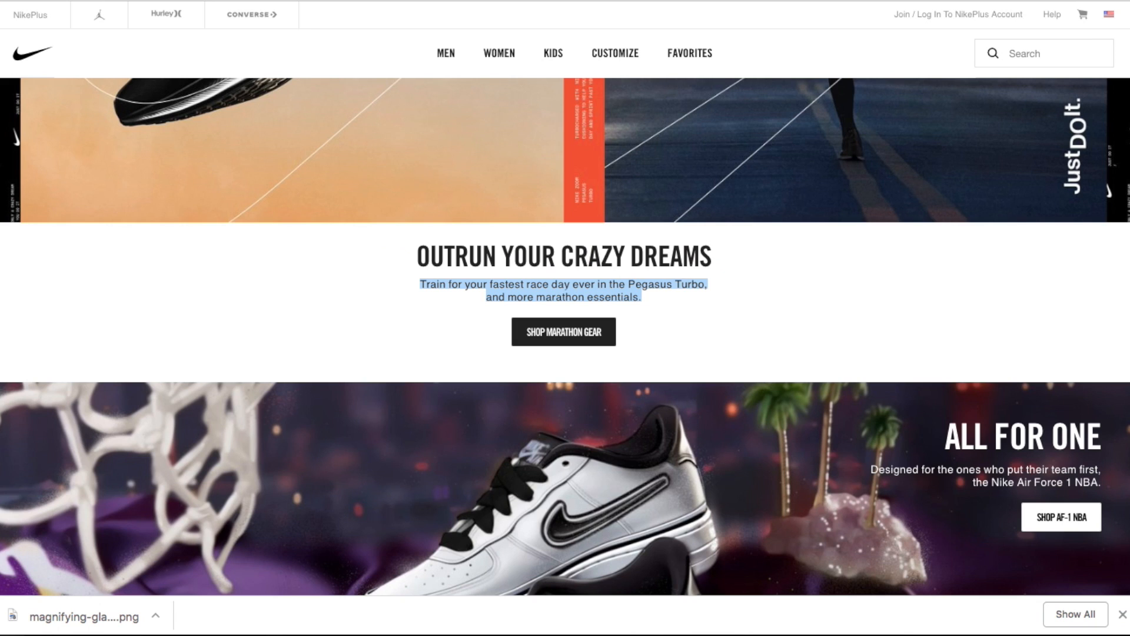
{"action": "scroll", "coordinate": [507, 356], "scroll_direction": "down", "scroll_amount": 3}
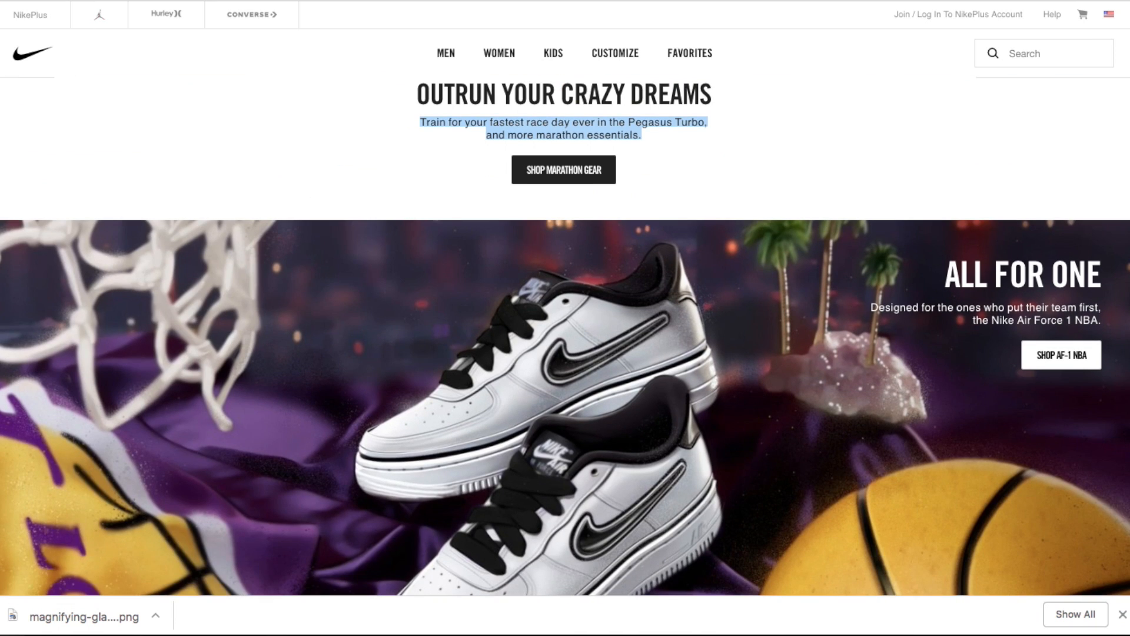
{"action": "key", "text": "ctrl+shift+Tab"}
{"action": "left_click", "coordinate": [5, 46]}
{"action": "left_click_drag", "start_coordinate": [144, 358], "coordinate": [377, 375]}
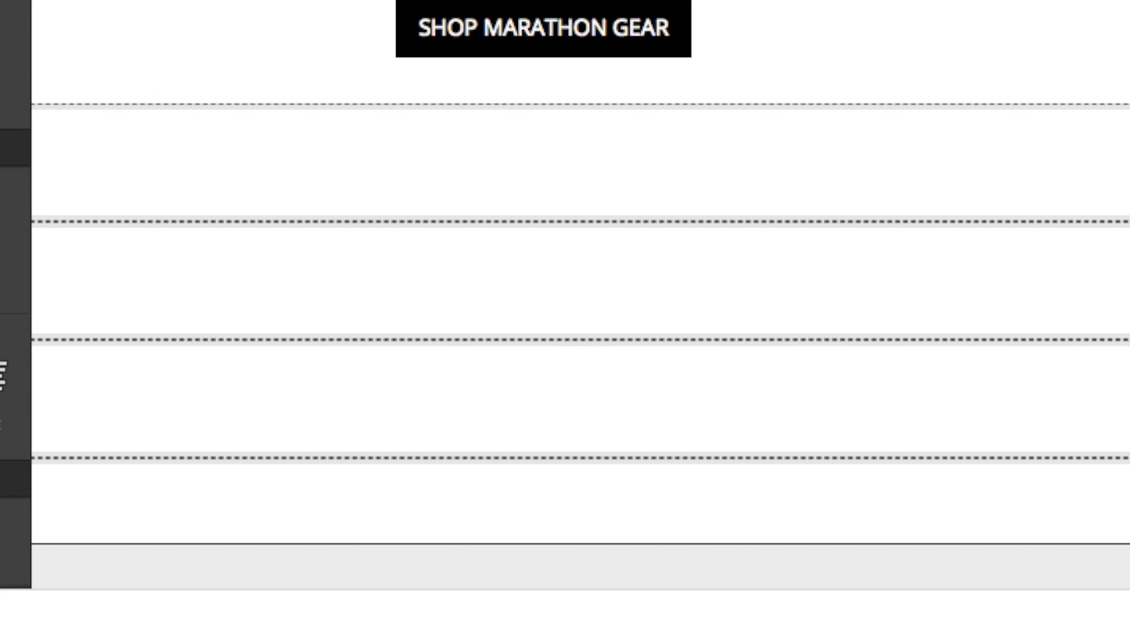
{"action": "left_click_drag", "start_coordinate": [335, 154], "coordinate": [334, 154]}
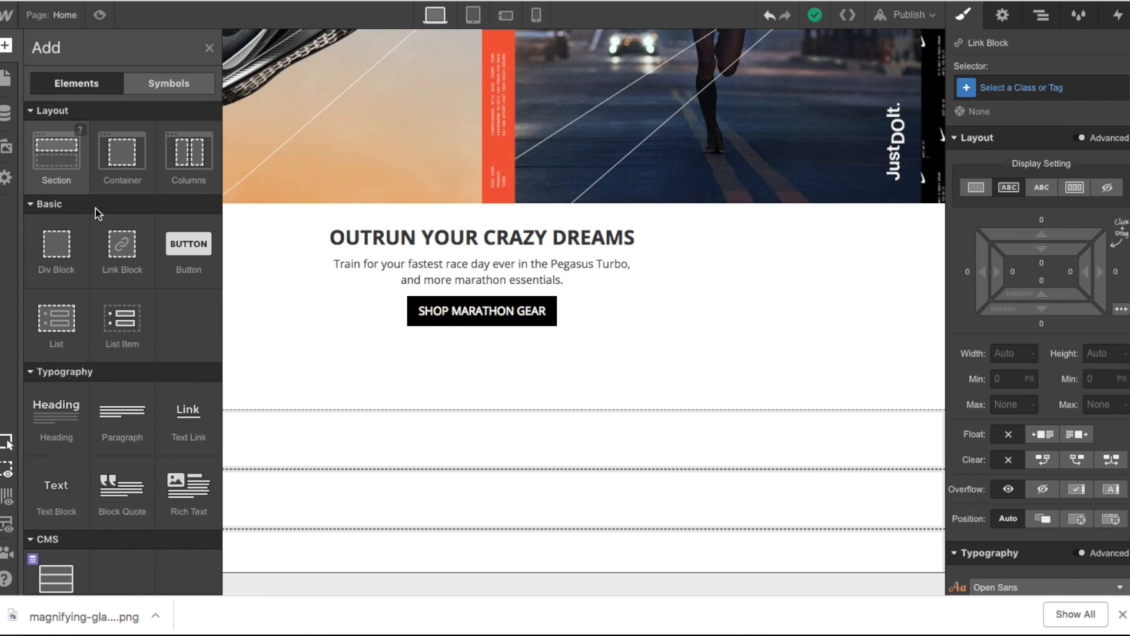
{"action": "scroll", "coordinate": [74, 285], "scroll_direction": "down", "scroll_amount": 2}
{"action": "scroll", "coordinate": [74, 285], "scroll_direction": "down", "scroll_amount": 3}
{"action": "scroll", "coordinate": [73, 283], "scroll_direction": "up", "scroll_amount": 1}
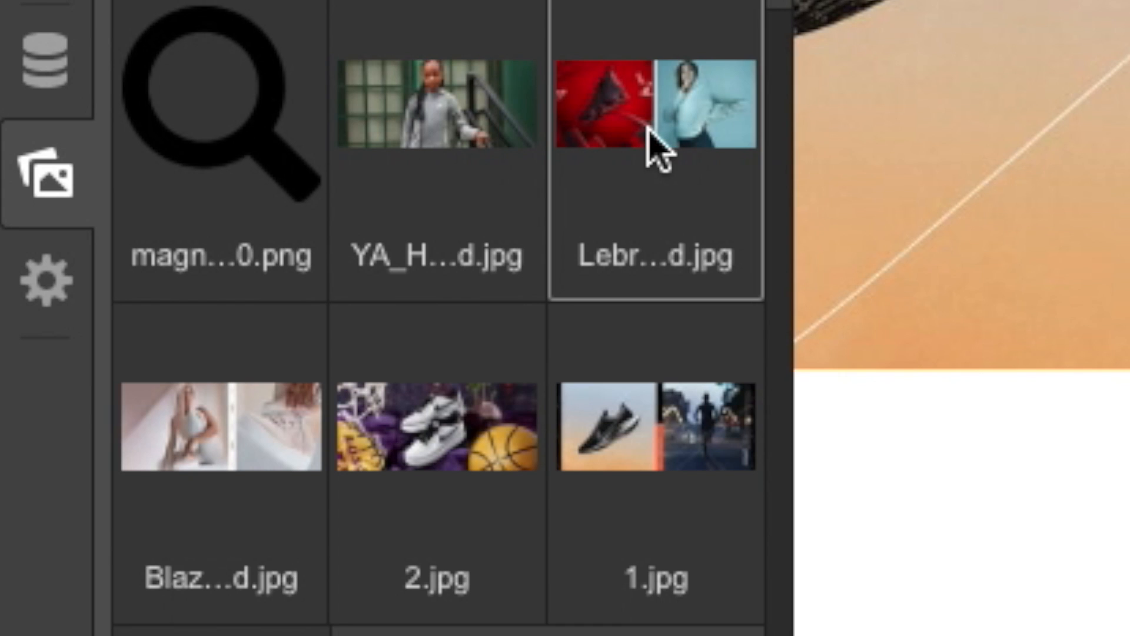
{"action": "left_click_drag", "start_coordinate": [424, 466], "coordinate": [424, 479]}
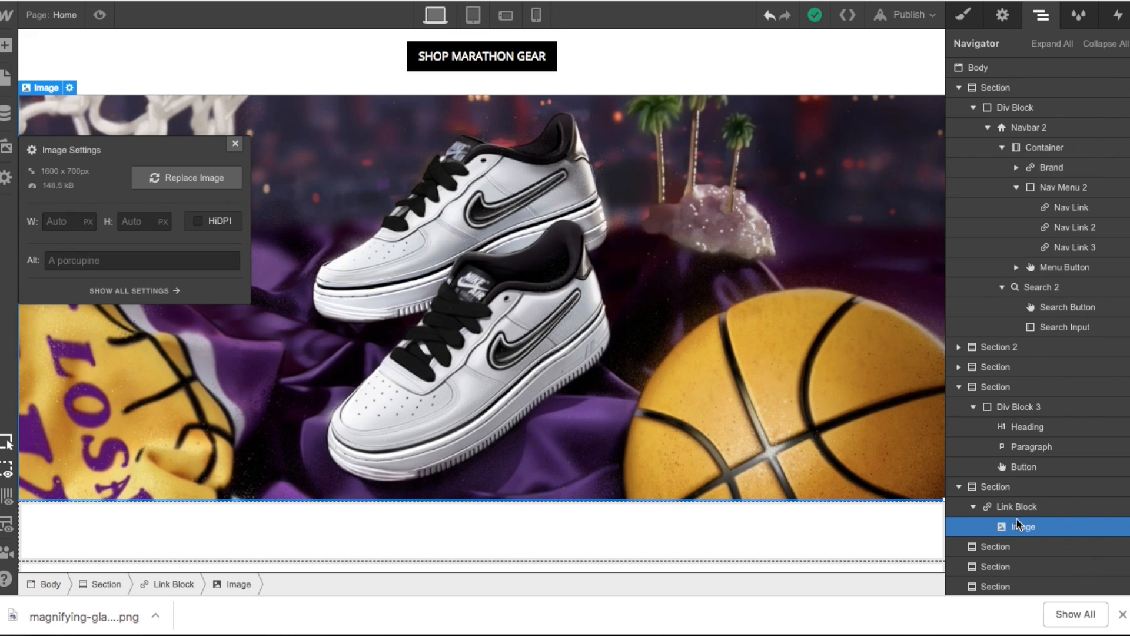
{"action": "left_click", "coordinate": [1016, 506]}
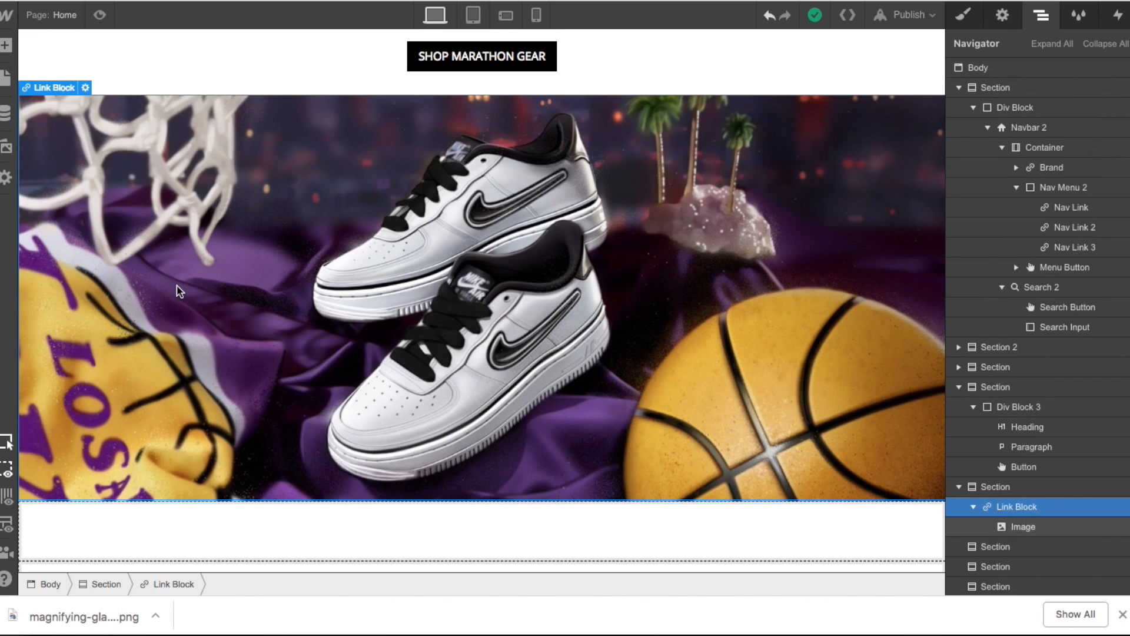
{"action": "key", "text": "Return"}
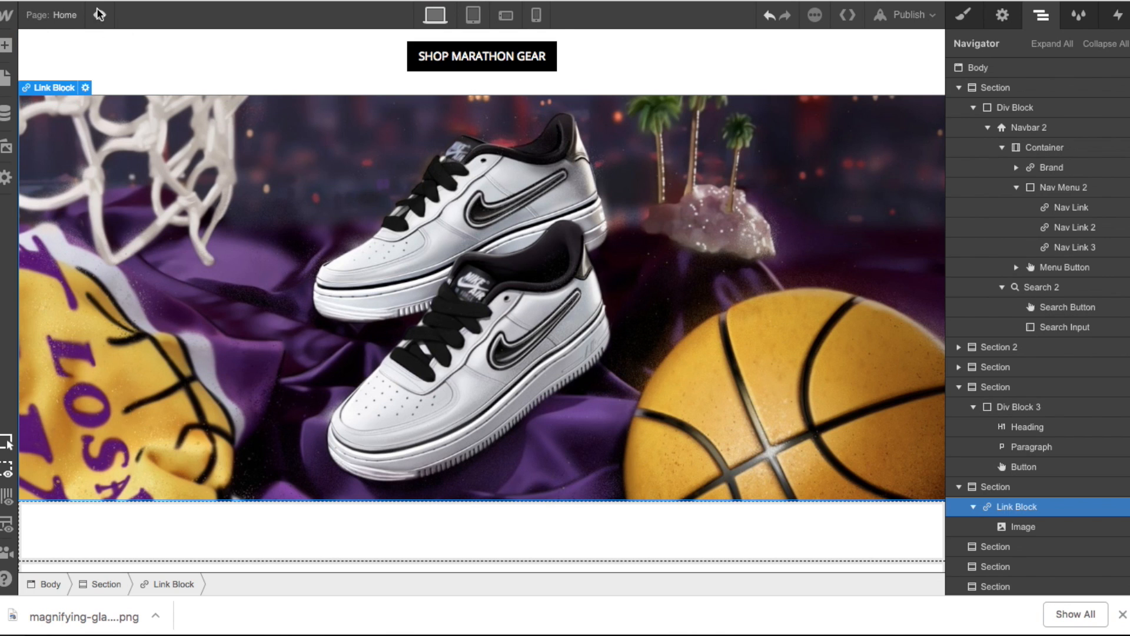
Step: Preview the page and compare the slider, marathon section and sneaker image with the Nike reference page
{"action": "left_click", "coordinate": [98, 15]}
{"action": "scroll", "coordinate": [430, 131], "scroll_direction": "up", "scroll_amount": 10}
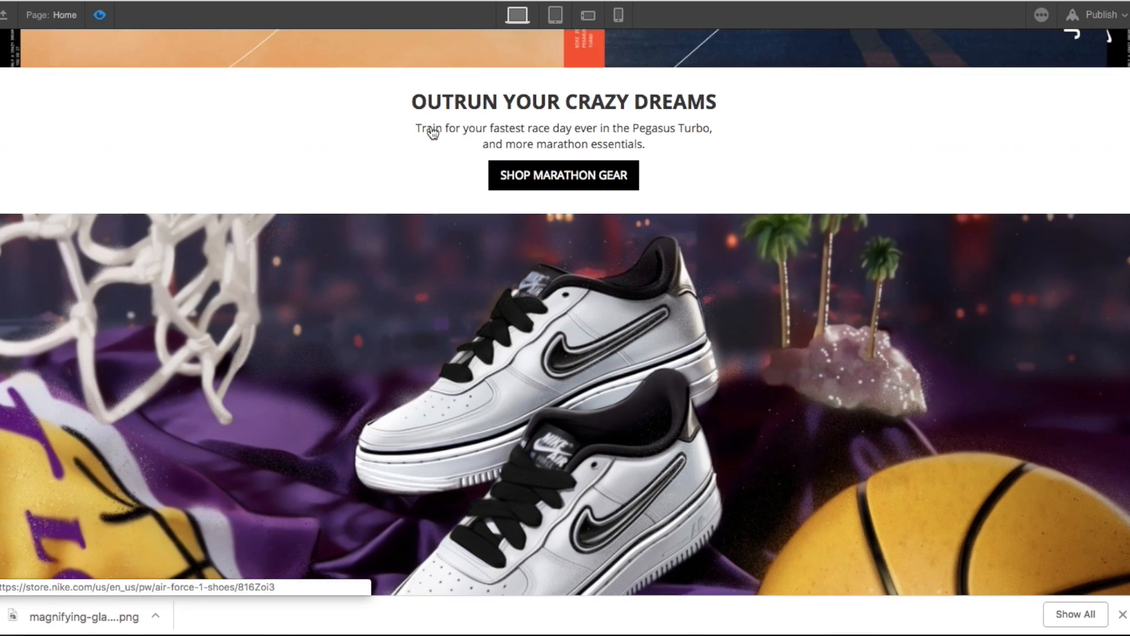
{"action": "scroll", "coordinate": [430, 131], "scroll_direction": "down", "scroll_amount": 3}
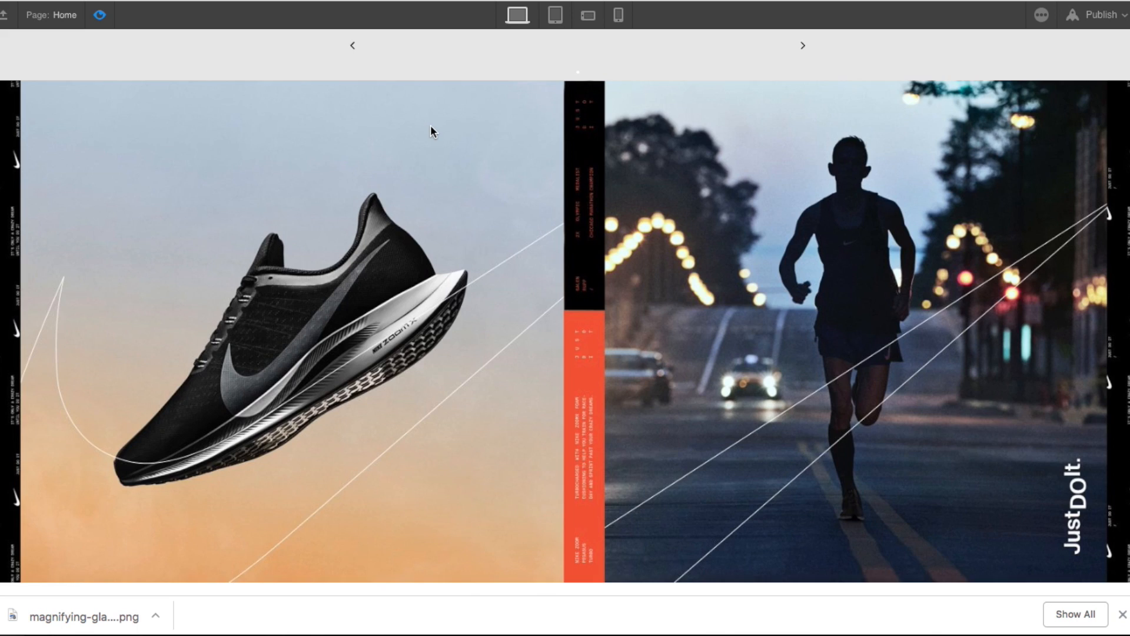
{"action": "scroll", "coordinate": [430, 130], "scroll_direction": "up", "scroll_amount": 3}
{"action": "scroll", "coordinate": [429, 131], "scroll_direction": "down", "scroll_amount": 4}
{"action": "scroll", "coordinate": [431, 129], "scroll_direction": "down", "scroll_amount": 6}
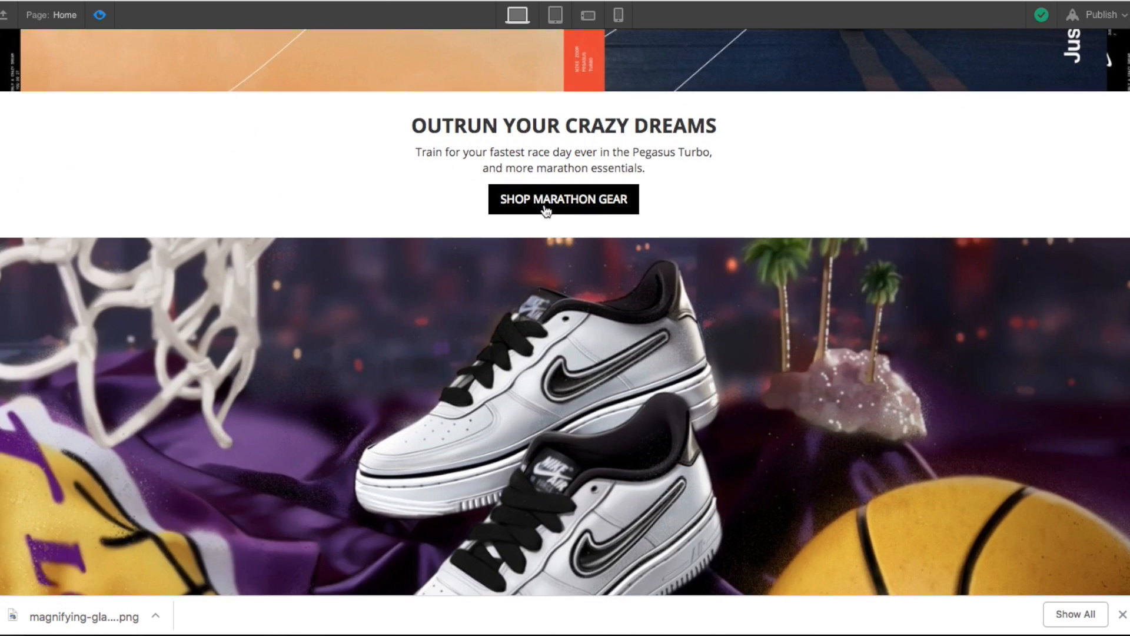
{"action": "left_click", "coordinate": [375, 1]}
{"action": "key", "text": "ctrl+shift+Tab"}
{"action": "left_click", "coordinate": [95, 14]}
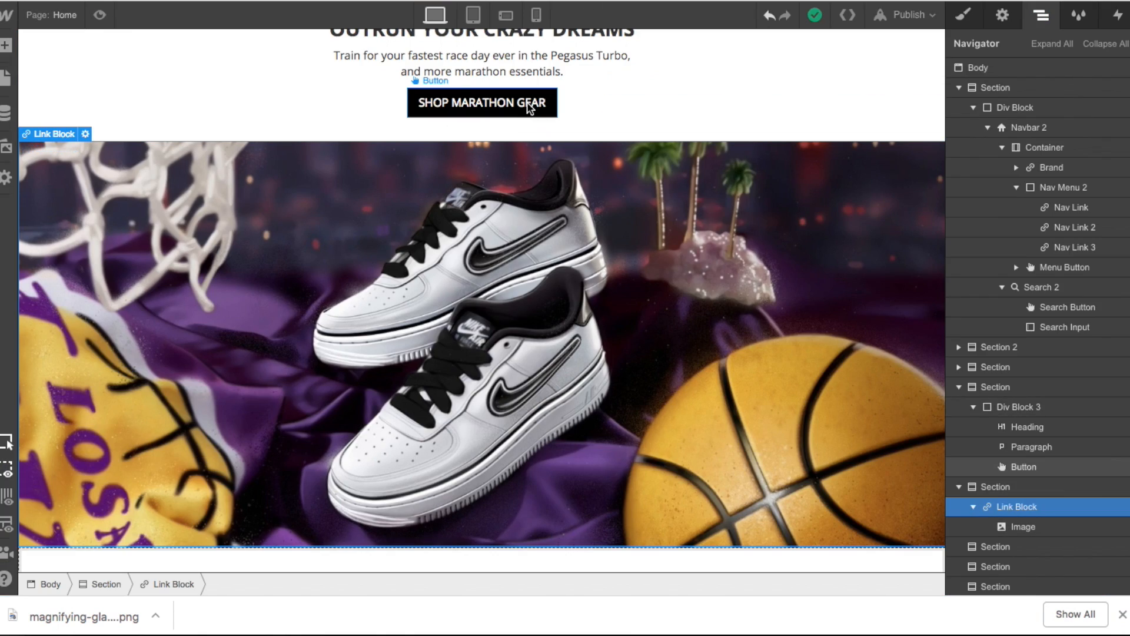
Step: Shrink the "SHOP MARATHON GEAR" button with a scale transform and check its size in the preview
{"action": "left_click", "coordinate": [532, 106]}
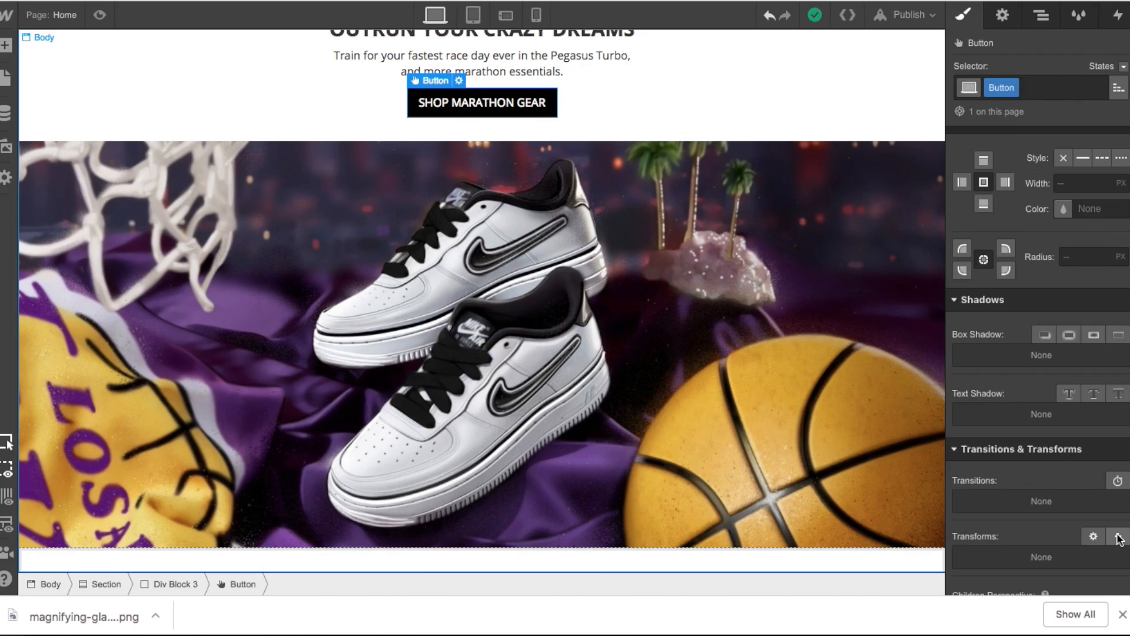
{"action": "left_click", "coordinate": [1117, 537]}
{"action": "left_click", "coordinate": [1022, 442]}
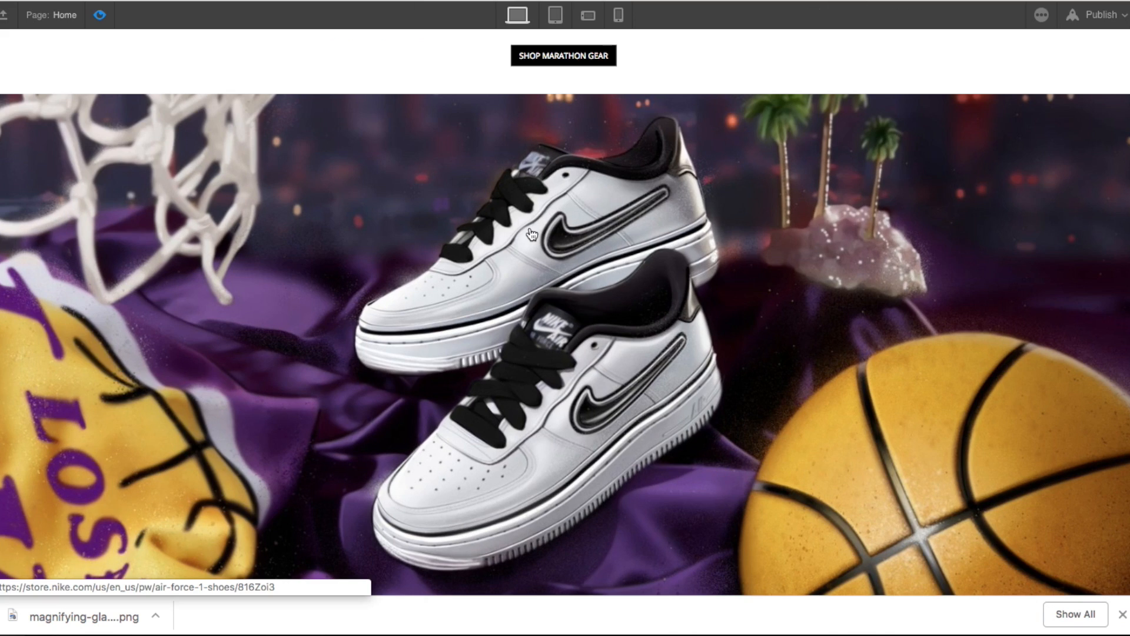
{"action": "key", "text": "ctrl+Tab"}
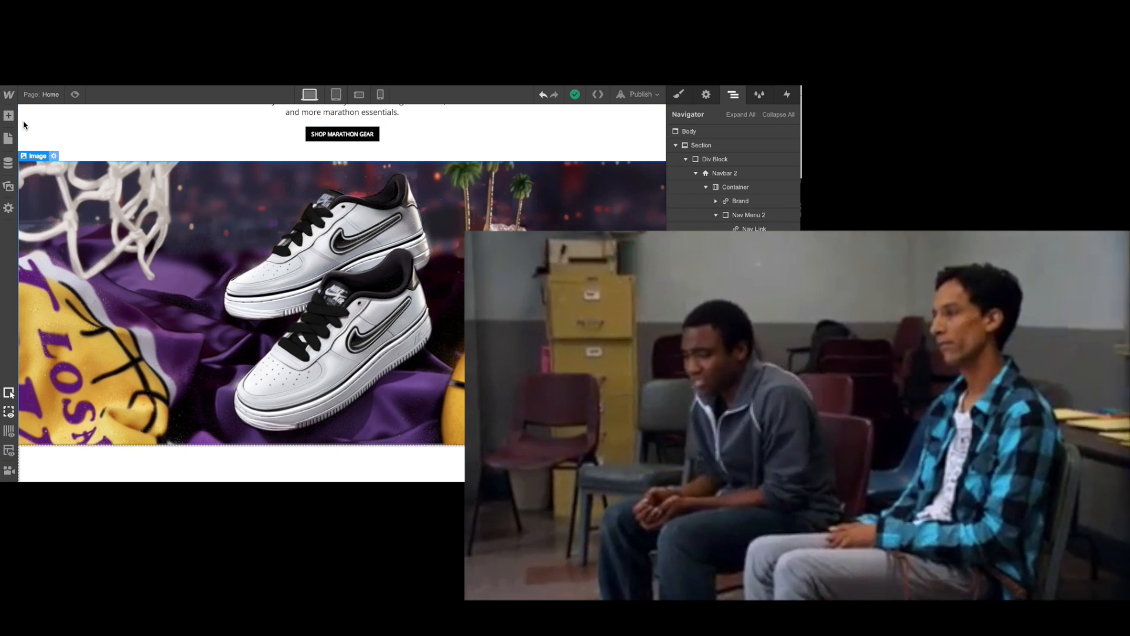
Step: Insert a Div Block above the Link Block in the section with the sneaker image
{"action": "left_click", "coordinate": [6, 45]}
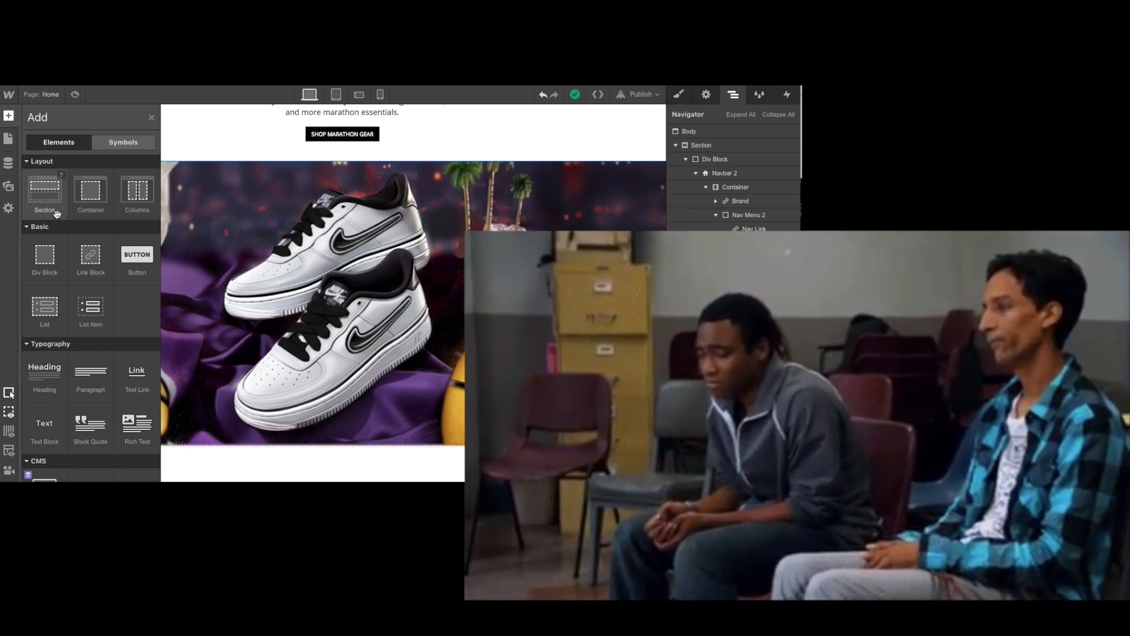
{"action": "scroll", "coordinate": [94, 353], "scroll_direction": "down", "scroll_amount": 2}
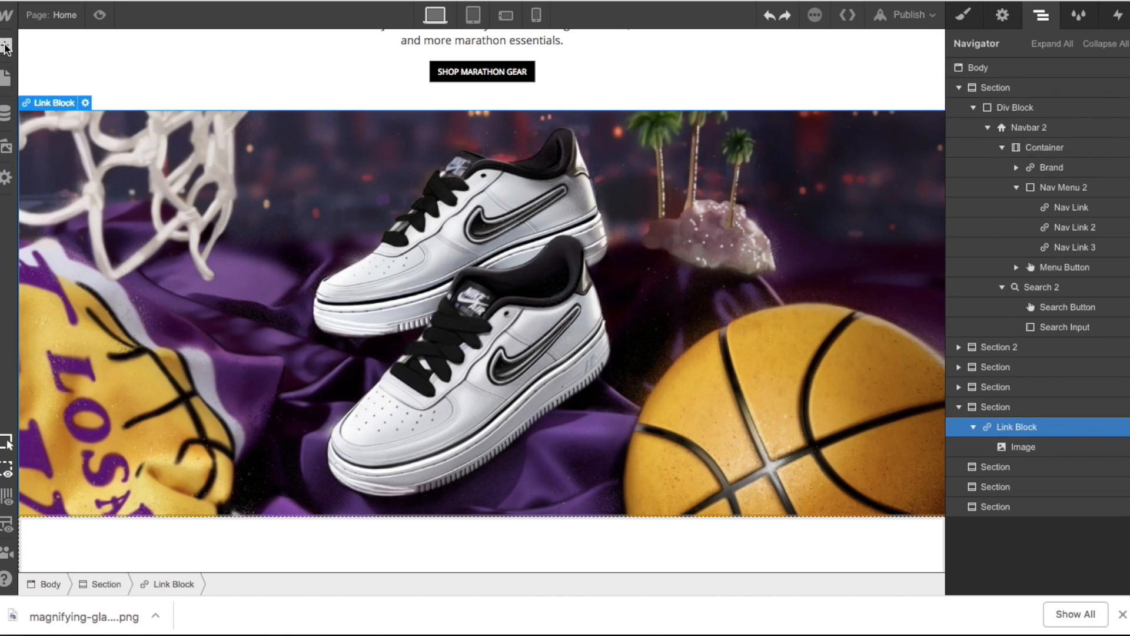
{"action": "left_click", "coordinate": [5, 46]}
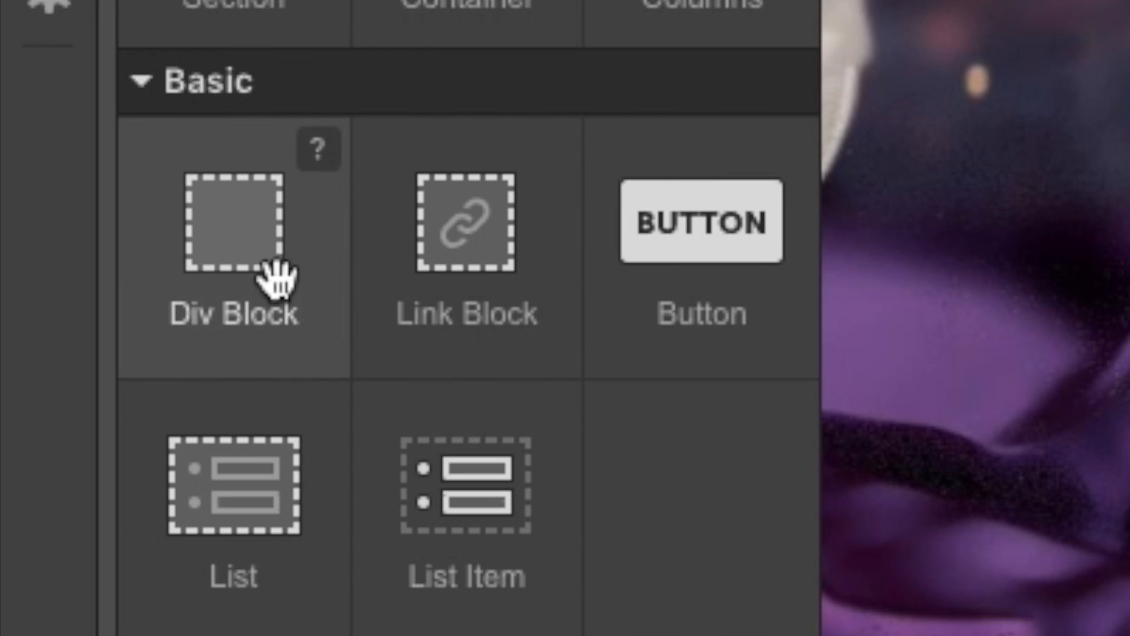
{"action": "left_click_drag", "start_coordinate": [277, 281], "coordinate": [419, 512]}
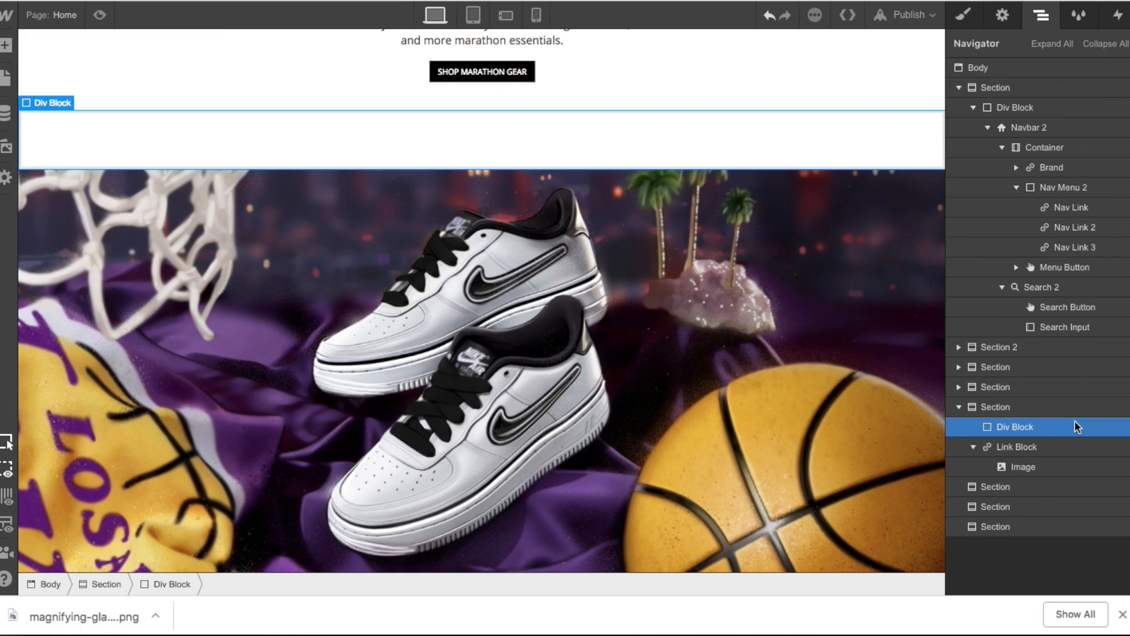
Step: Add a Heading, a Paragraph and a Button, stacked in that order, inside the new Div Block
{"action": "left_click", "coordinate": [7, 47]}
{"action": "left_click_drag", "start_coordinate": [54, 411], "coordinate": [444, 46]}
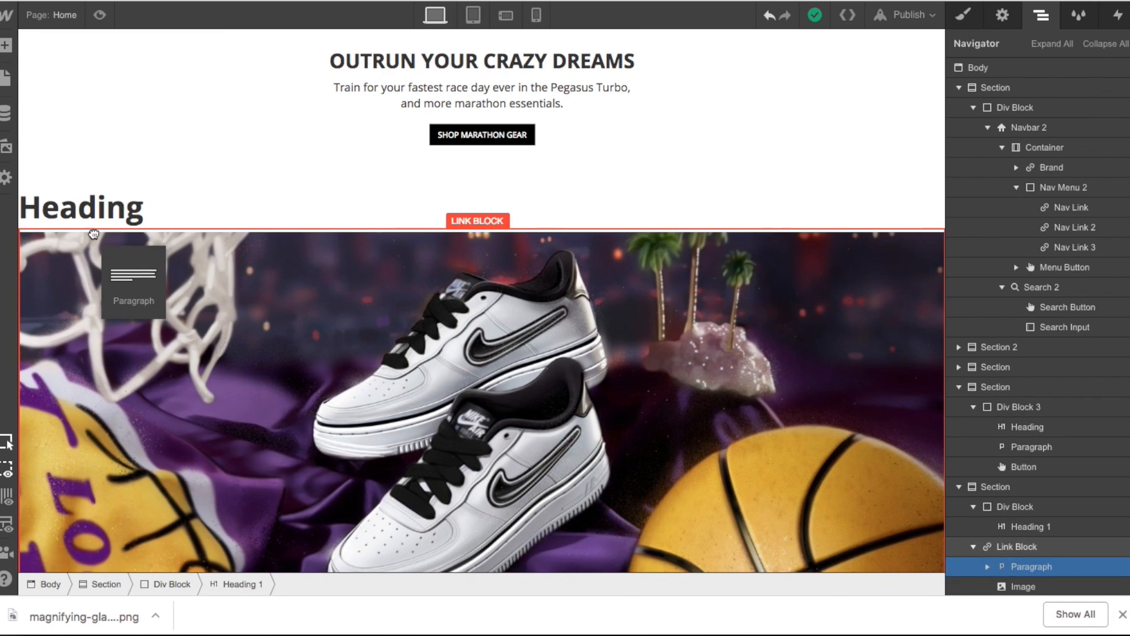
{"action": "left_click_drag", "start_coordinate": [91, 227], "coordinate": [95, 236]}
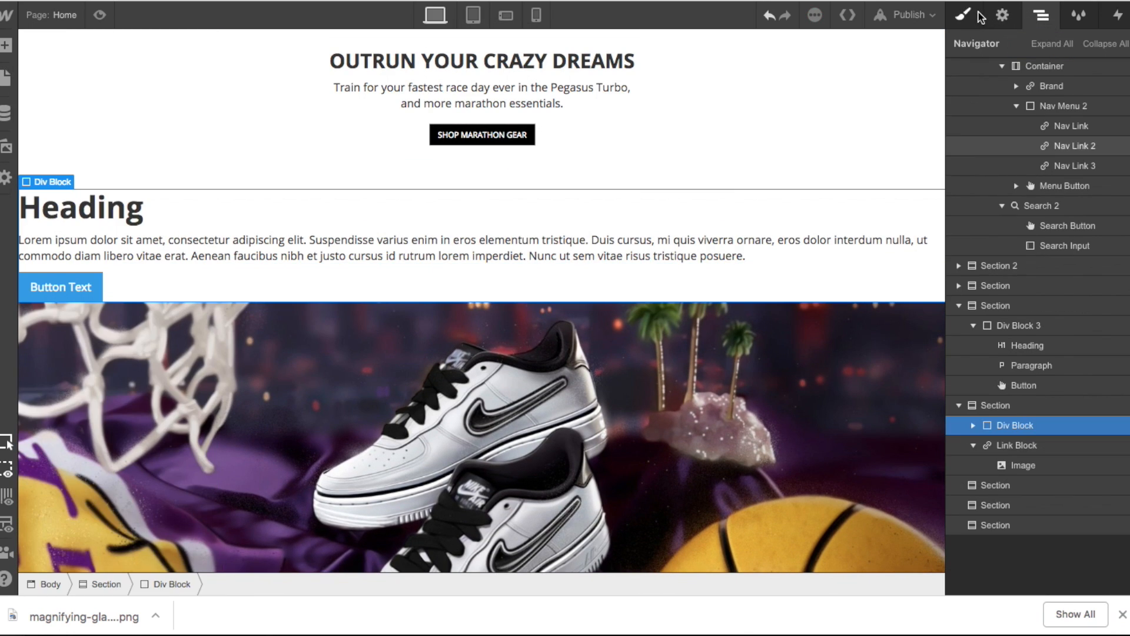
Step: Give the new Div Block a vertical flex layout with centered children and center-align its paragraph text
{"action": "left_click", "coordinate": [979, 16]}
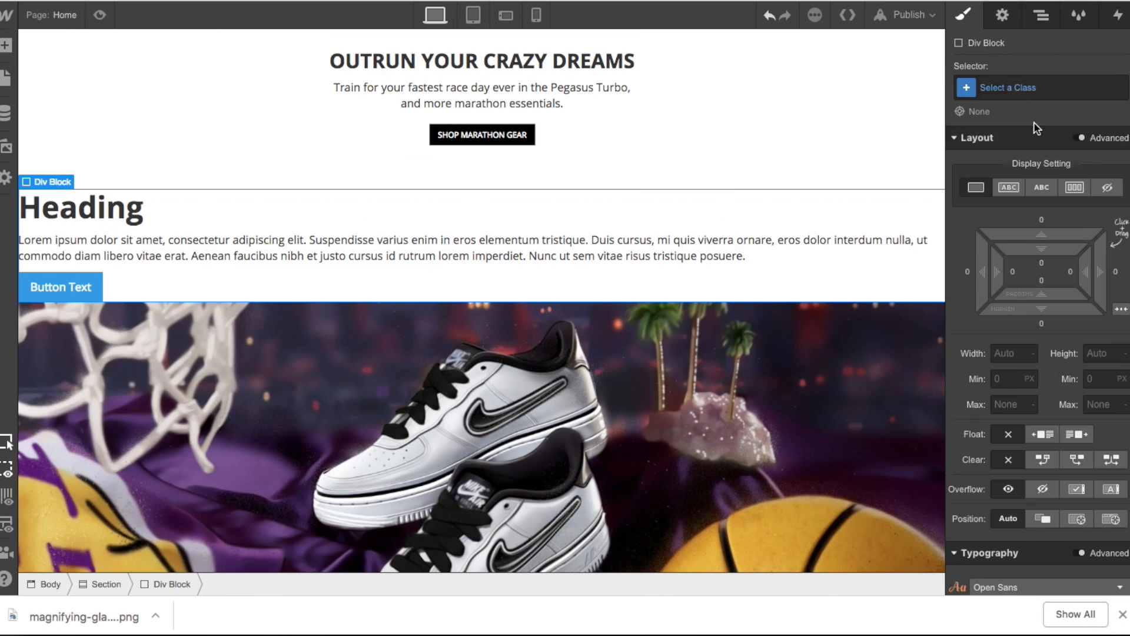
{"action": "left_click", "coordinate": [1074, 188]}
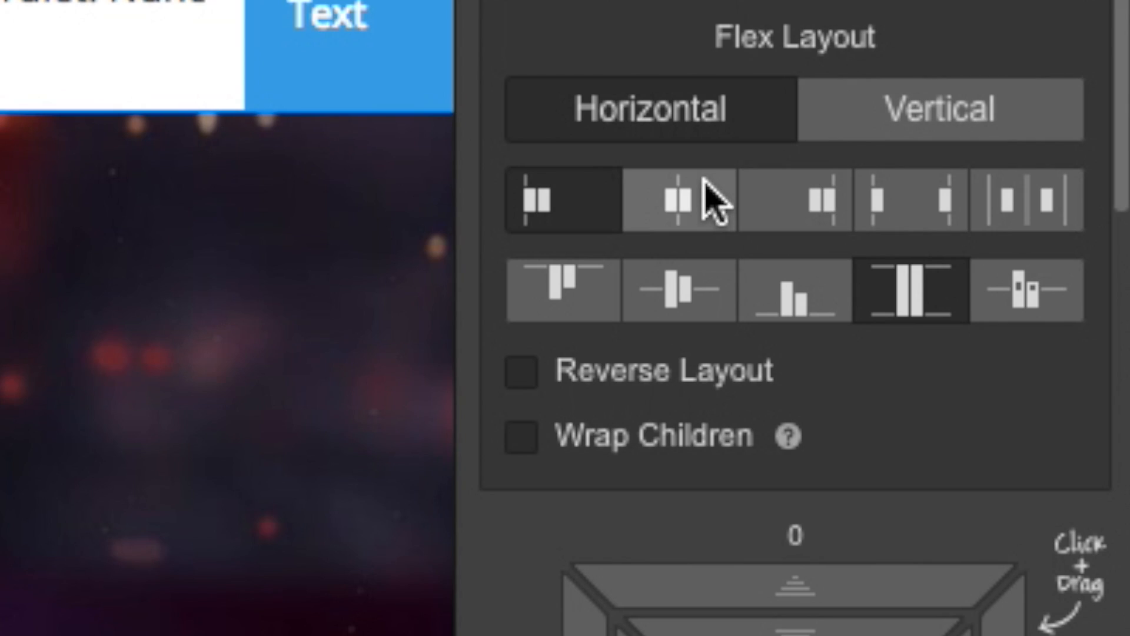
{"action": "left_click", "coordinate": [1016, 259]}
{"action": "left_click", "coordinate": [1012, 286]}
{"action": "left_click", "coordinate": [1001, 113]}
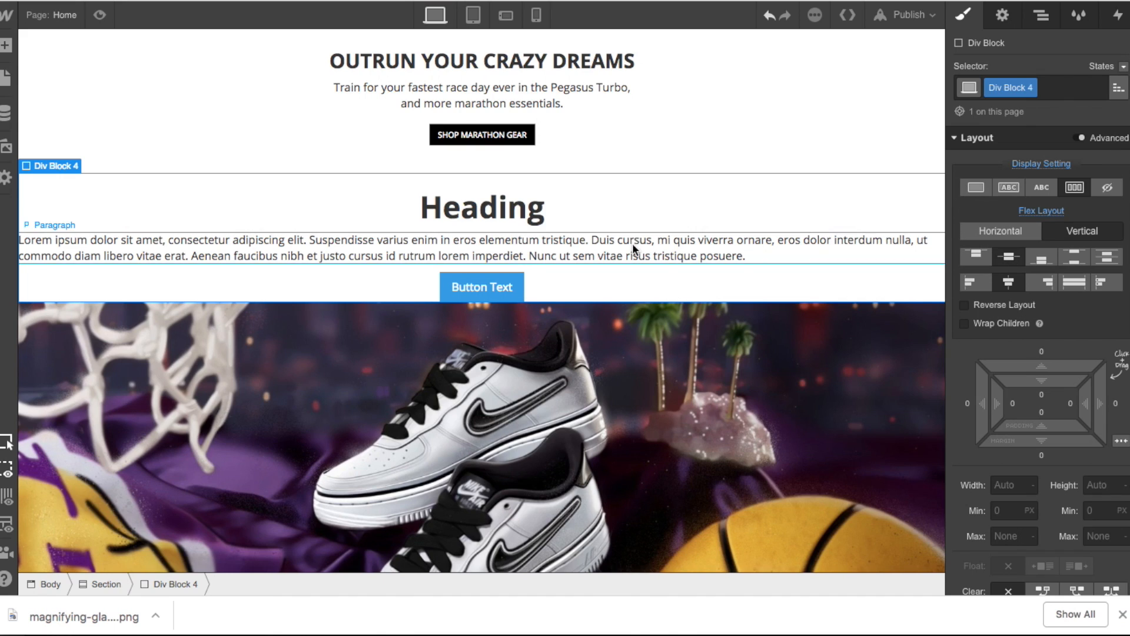
{"action": "left_click", "coordinate": [635, 248]}
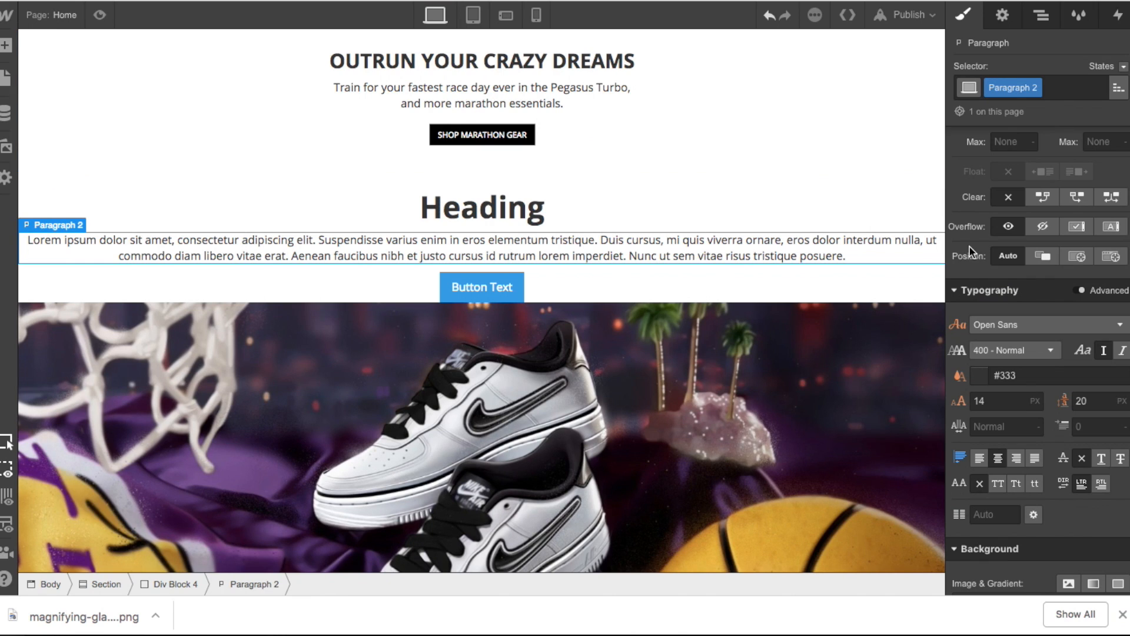
{"action": "left_click", "coordinate": [544, 218]}
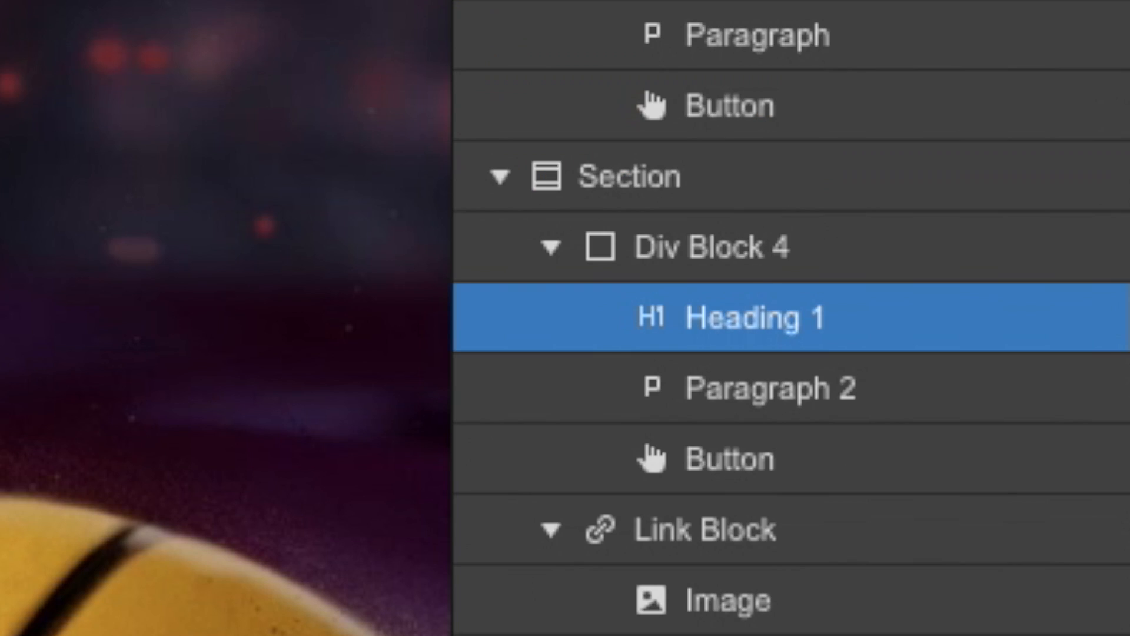
Step: Align the flex children of the new Div Block in the sneaker section to the right
{"action": "left_click", "coordinate": [754, 256]}
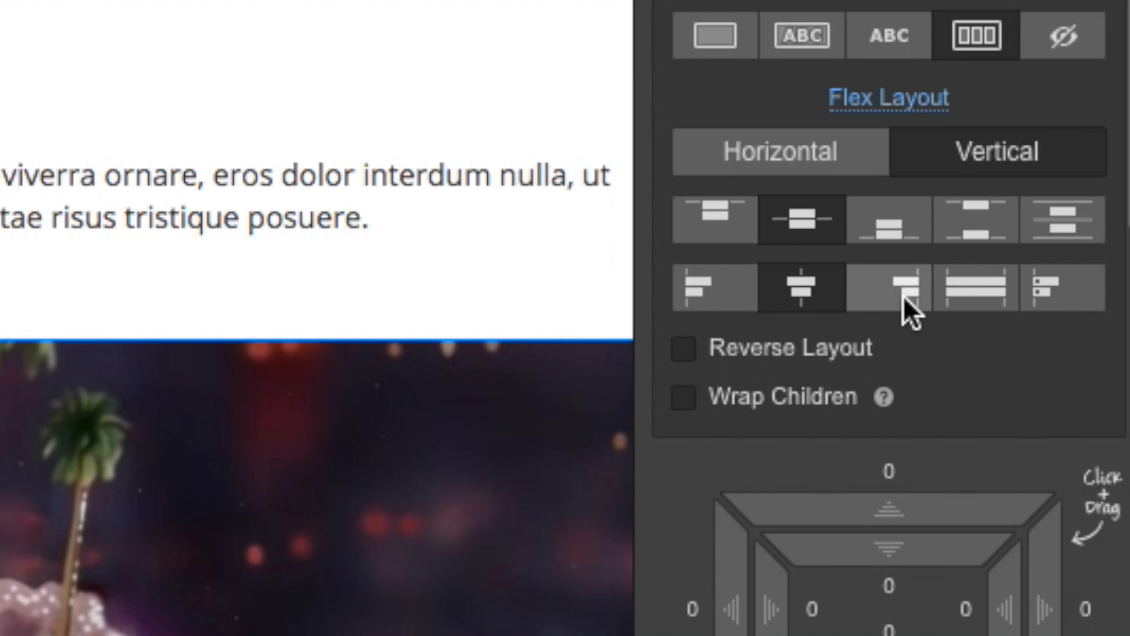
{"action": "left_click", "coordinate": [1047, 283]}
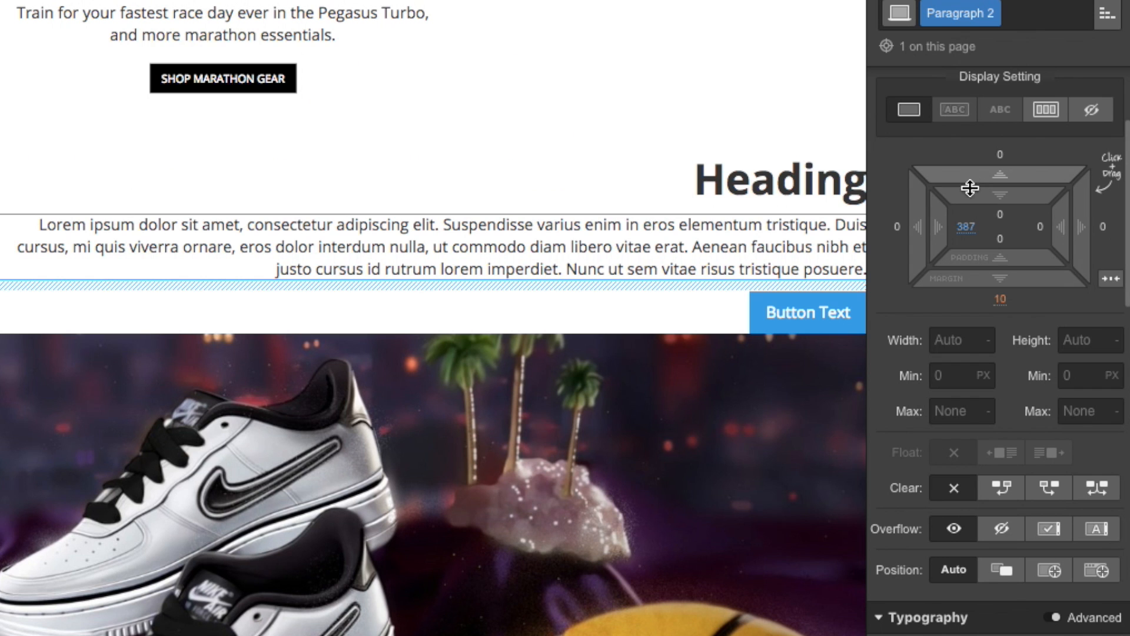
Step: Increase the left padding of the sneaker section's paragraph to about 860 px so its text wraps into a narrow column
{"action": "left_click_drag", "start_coordinate": [939, 227], "coordinate": [1112, 227]}
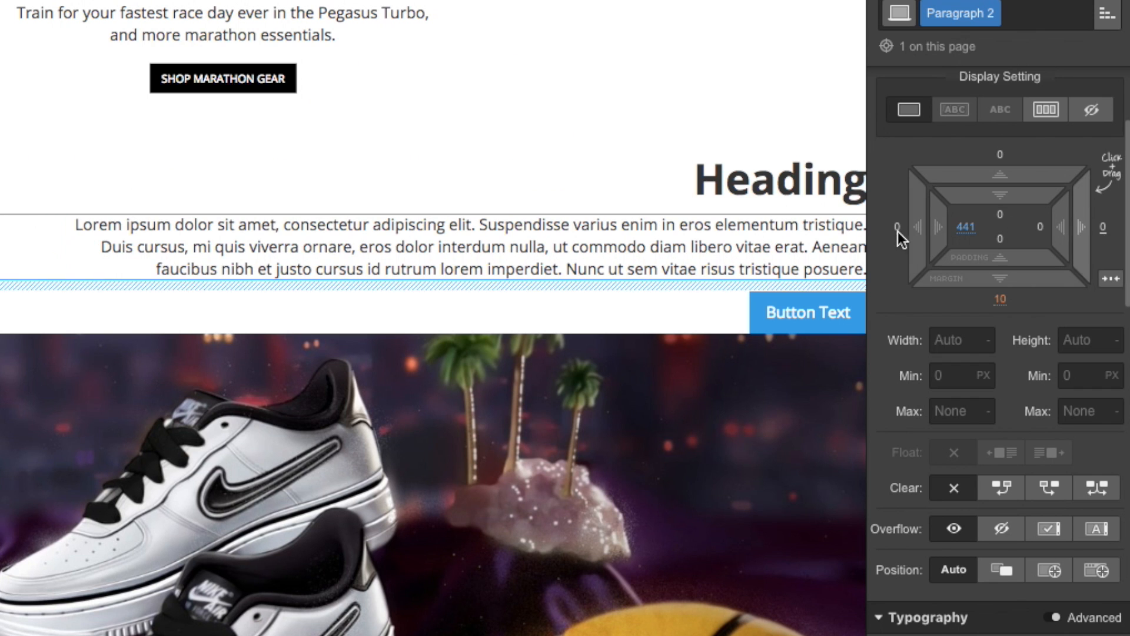
{"action": "left_click_drag", "start_coordinate": [934, 222], "coordinate": [1128, 200]}
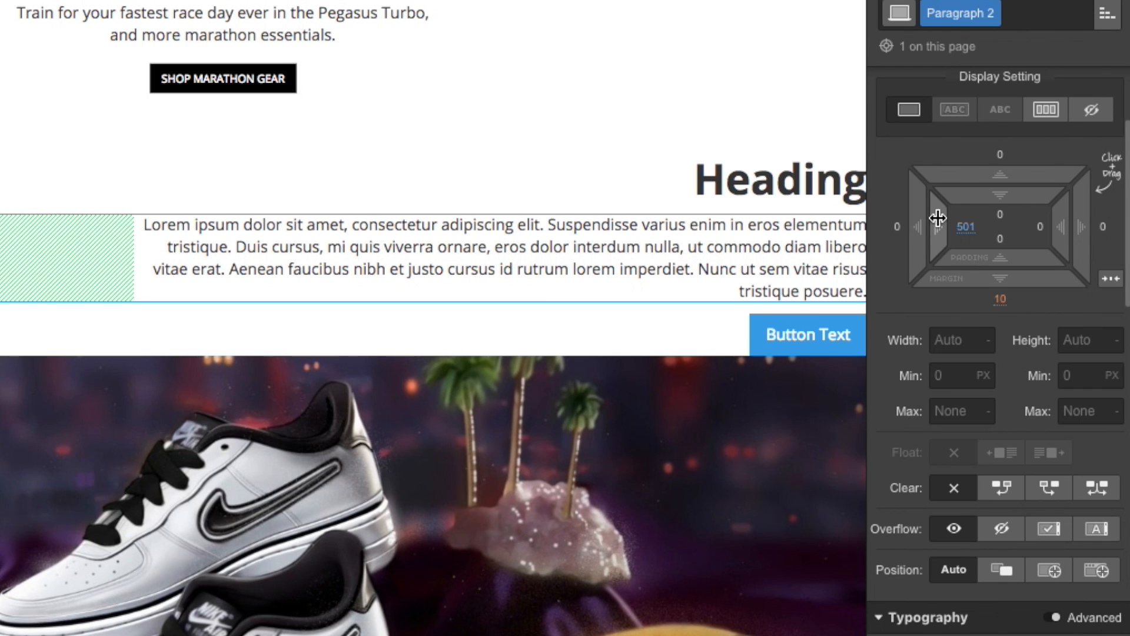
{"action": "left_click_drag", "start_coordinate": [940, 215], "coordinate": [988, 216]}
{"action": "left_click_drag", "start_coordinate": [1127, 196], "coordinate": [1129, 196]}
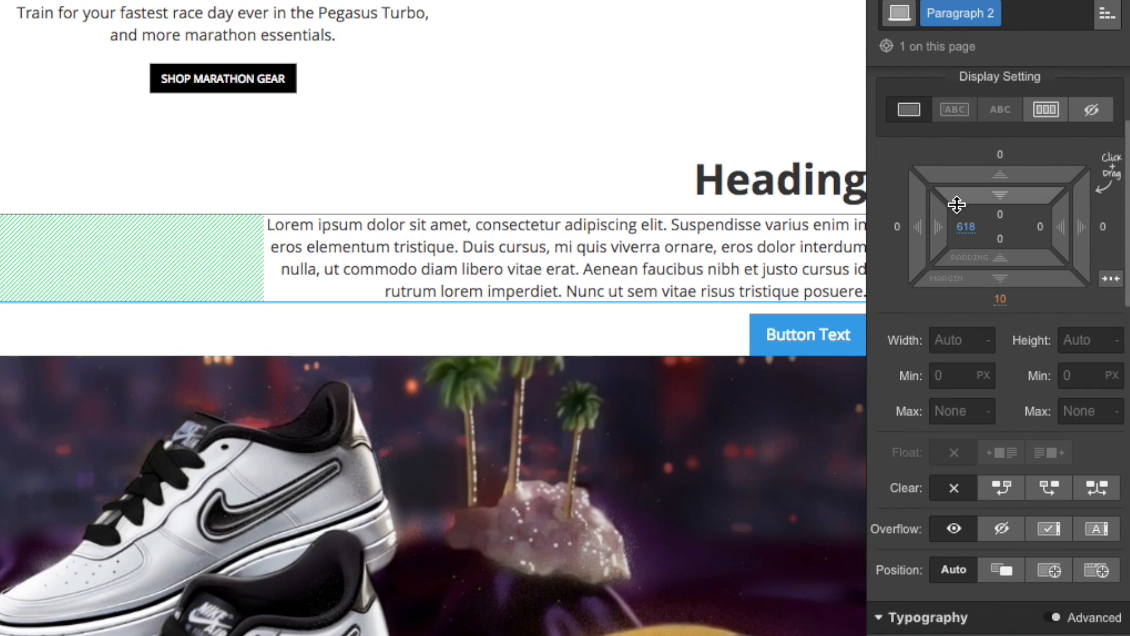
{"action": "left_click_drag", "start_coordinate": [941, 219], "coordinate": [1127, 217]}
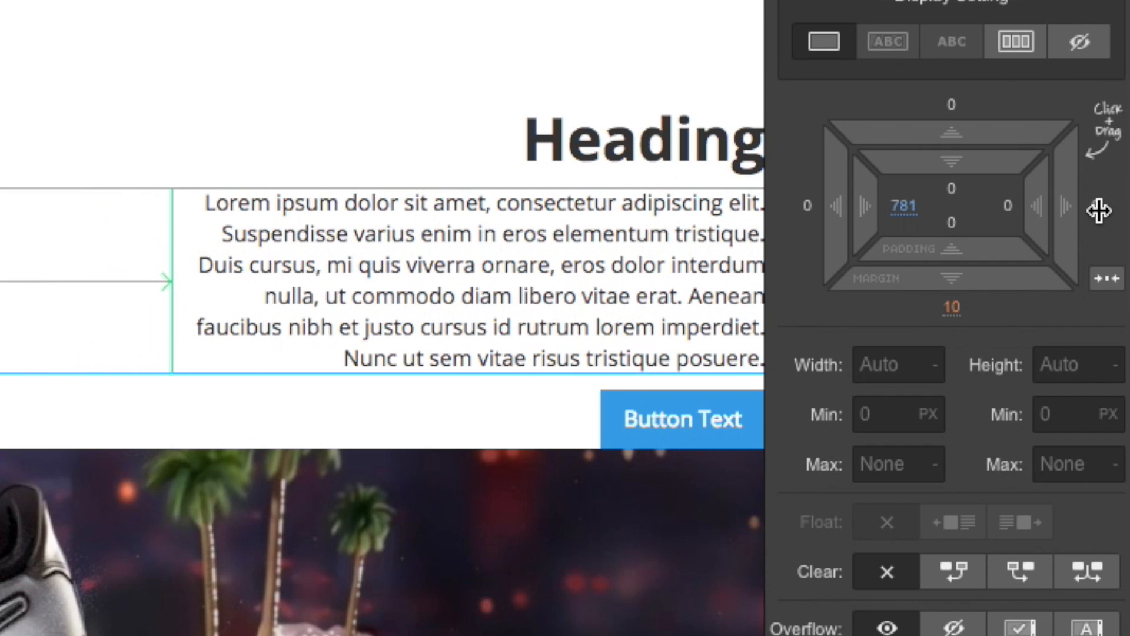
{"action": "left_click_drag", "start_coordinate": [1104, 249], "coordinate": [1088, 240]}
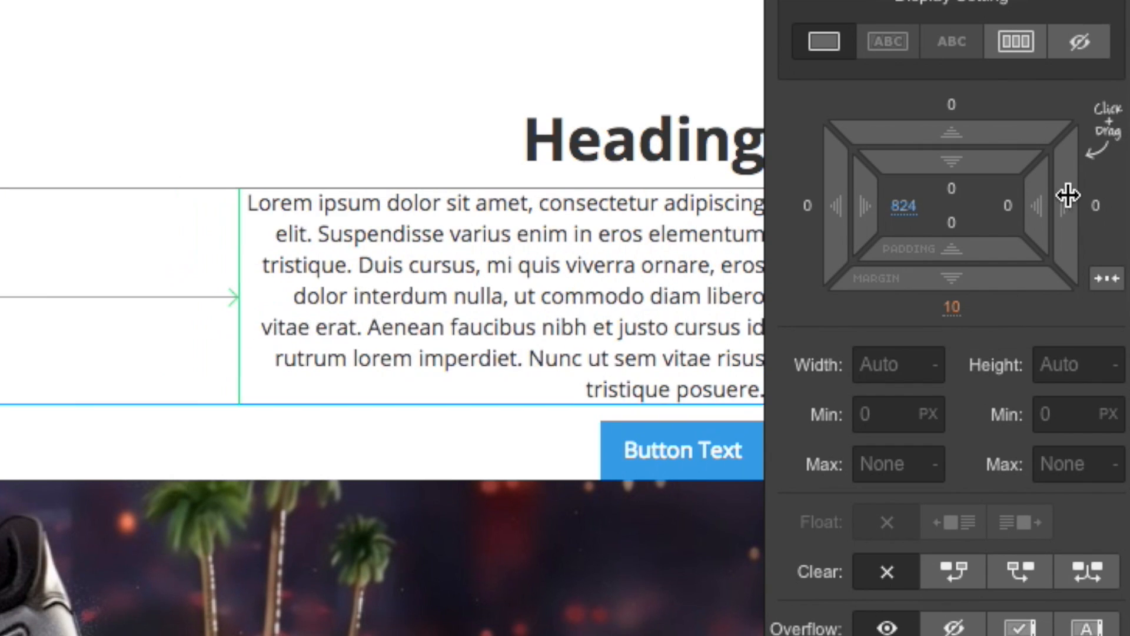
{"action": "left_click_drag", "start_coordinate": [1068, 195], "coordinate": [1081, 189]}
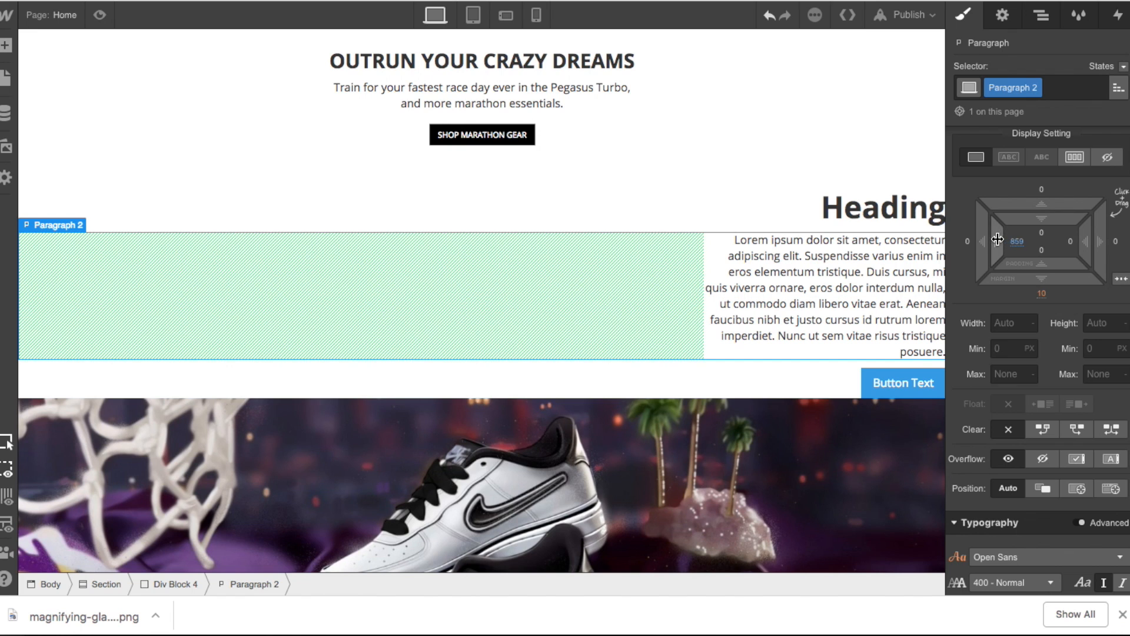
{"action": "left_click_drag", "start_coordinate": [864, 202], "coordinate": [907, 200]}
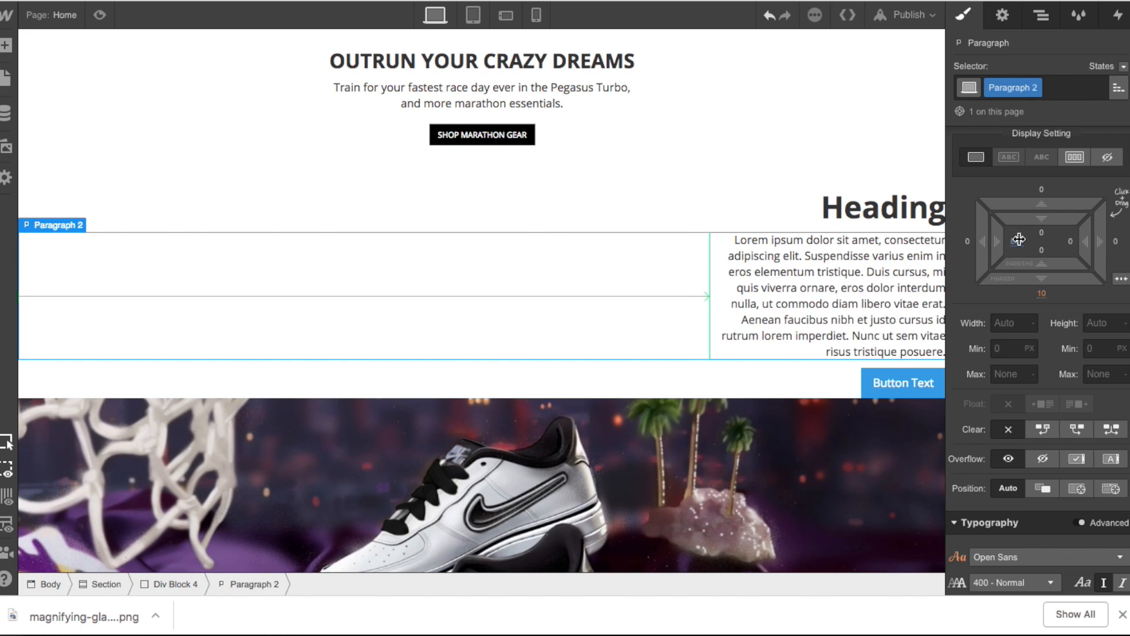
{"action": "left_click_drag", "start_coordinate": [1019, 239], "coordinate": [1019, 240]}
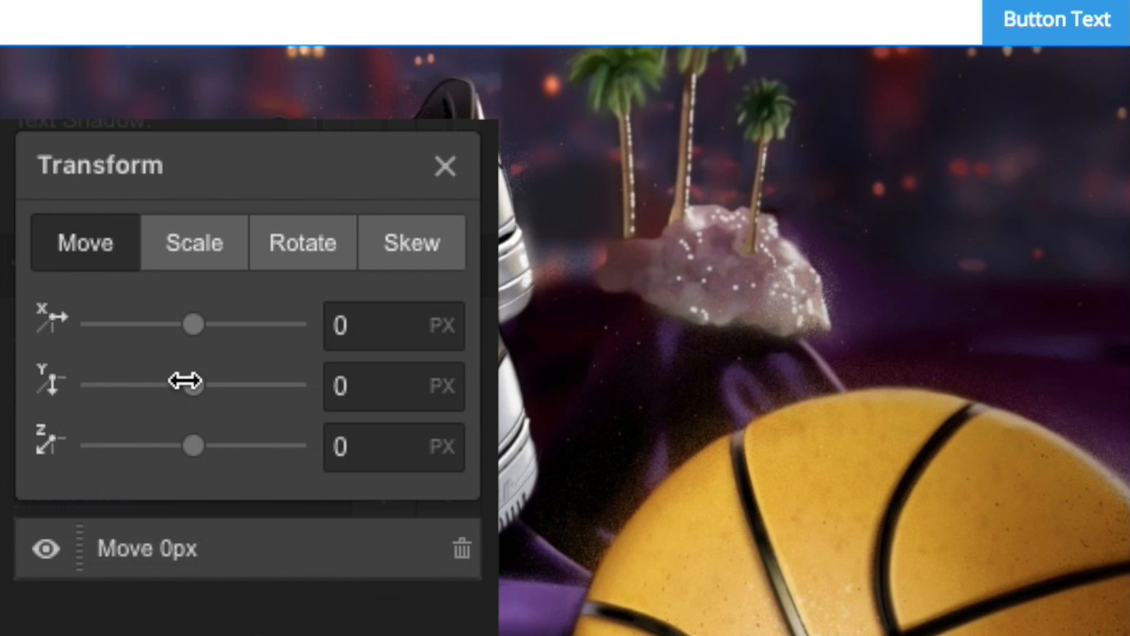
Step: Move the new Div Block down over the sneaker image with transforms of 250 px and 32 px, and check it in the preview
{"action": "left_click_drag", "start_coordinate": [184, 382], "coordinate": [318, 355]}
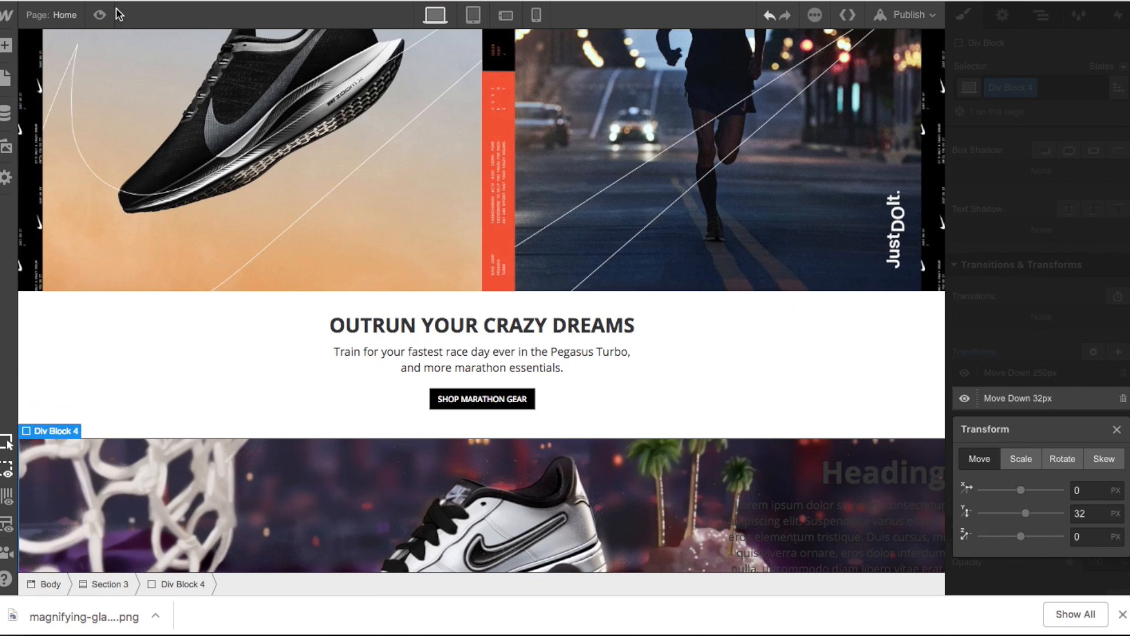
{"action": "key", "text": "super+shift+p"}
{"action": "scroll", "coordinate": [786, 354], "scroll_direction": "down", "scroll_amount": 5}
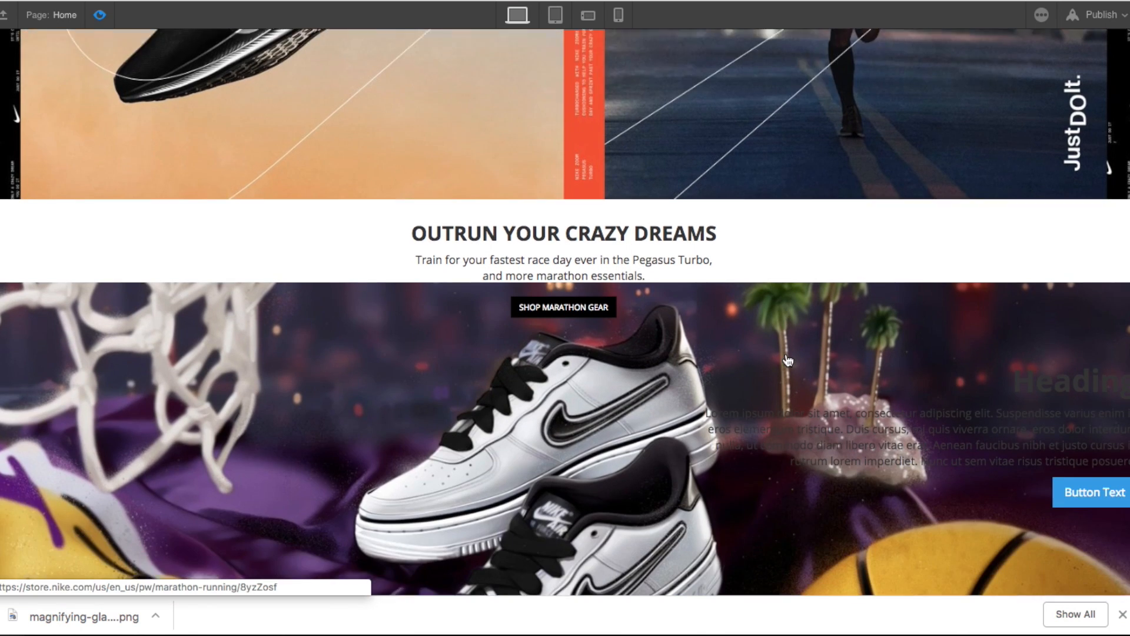
{"action": "left_click", "coordinate": [100, 15]}
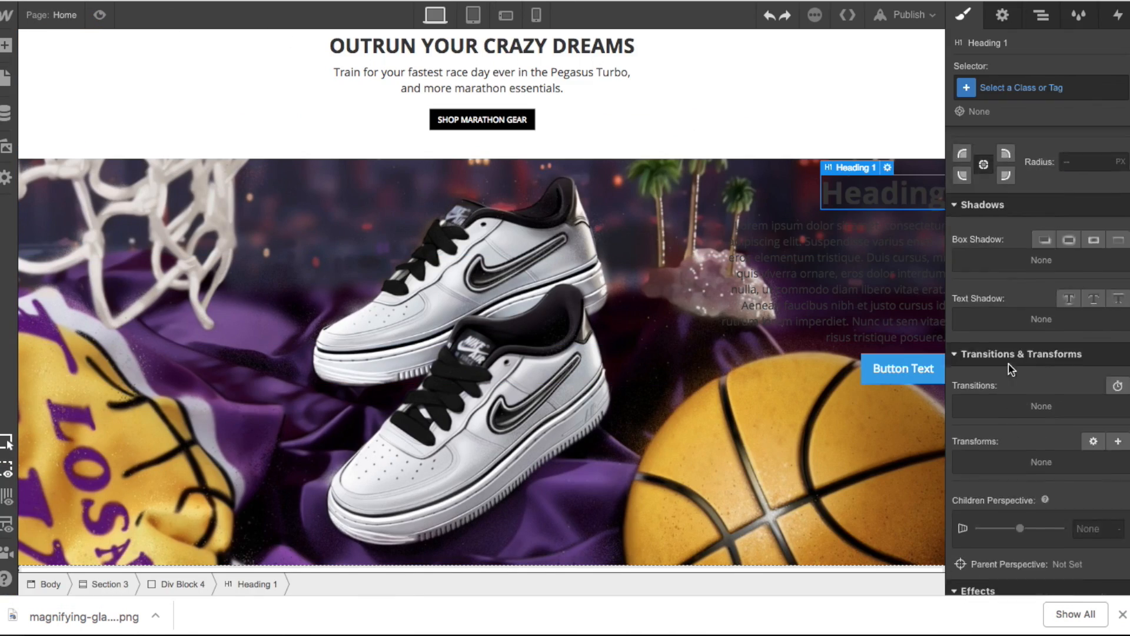
Step: Give the sneaker section a white "ALL FOR ONE" heading and a white 12 px paragraph starting "Designed for the ones who put their team first"
{"action": "scroll", "coordinate": [1007, 359], "scroll_direction": "up", "scroll_amount": 5}
{"action": "left_click_drag", "start_coordinate": [945, 225], "coordinate": [1056, 226]}
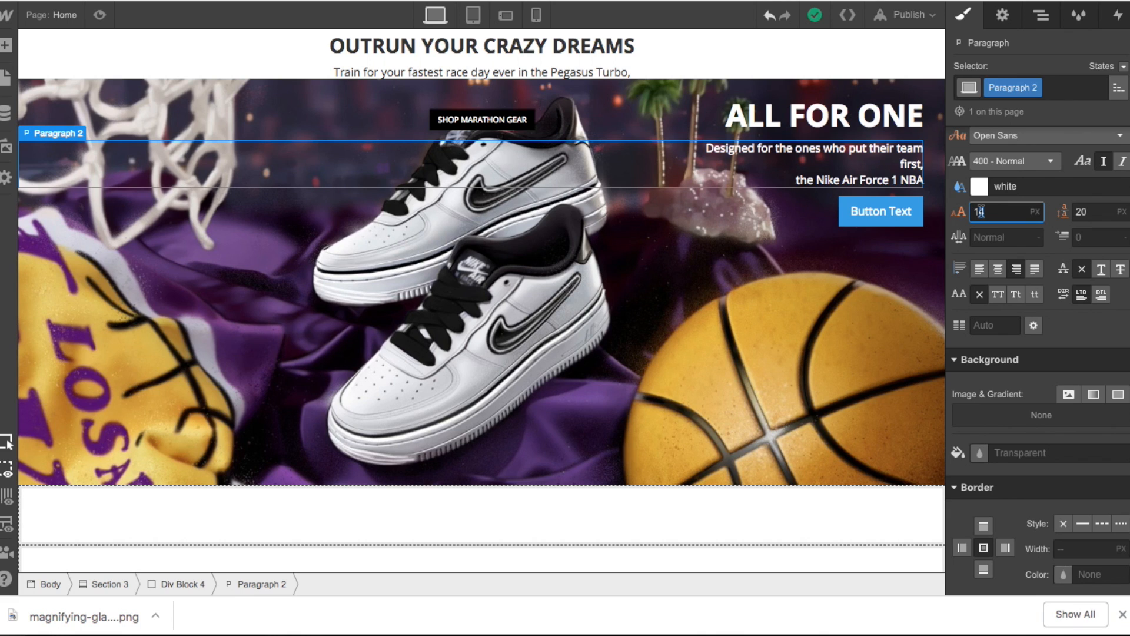
{"action": "key", "text": "Return"}
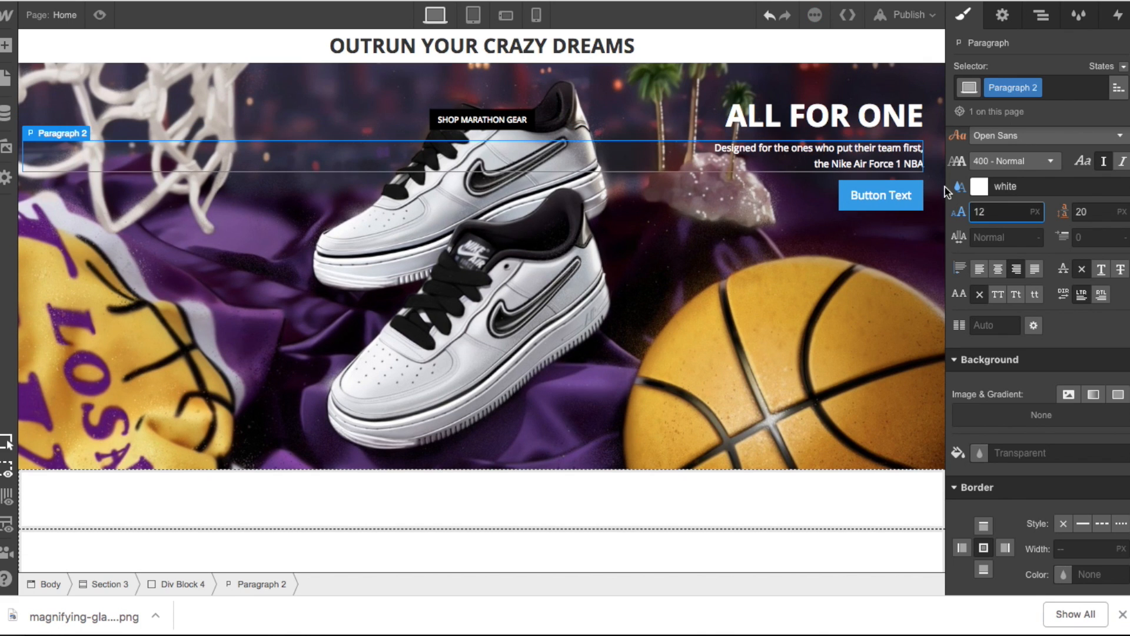
{"action": "left_click", "coordinate": [909, 88]}
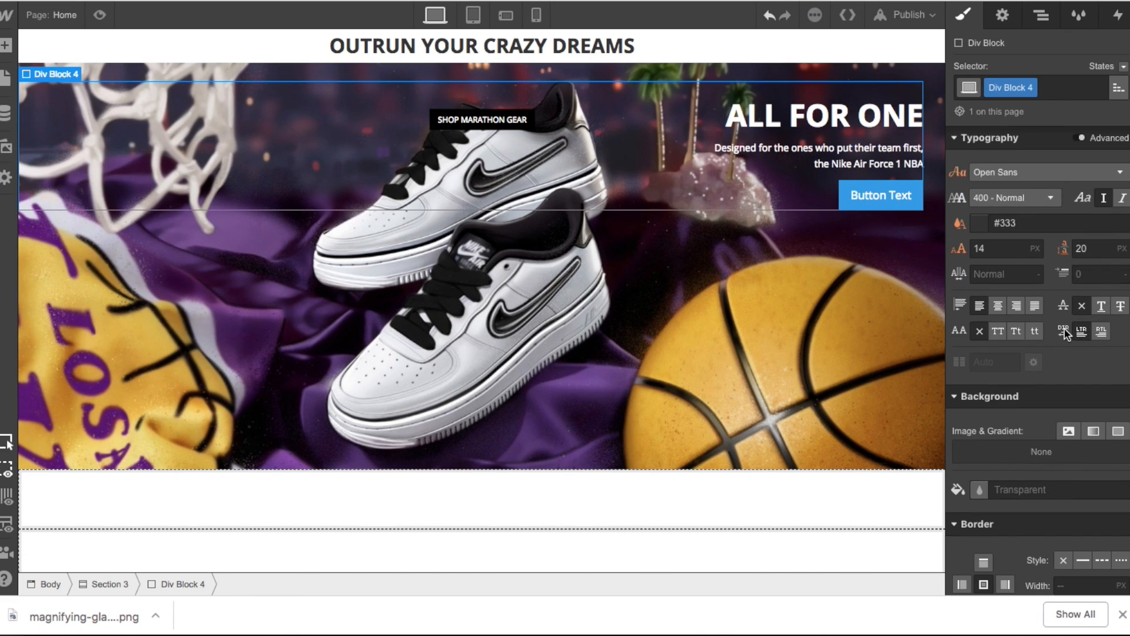
{"action": "scroll", "coordinate": [1064, 330], "scroll_direction": "up", "scroll_amount": 5}
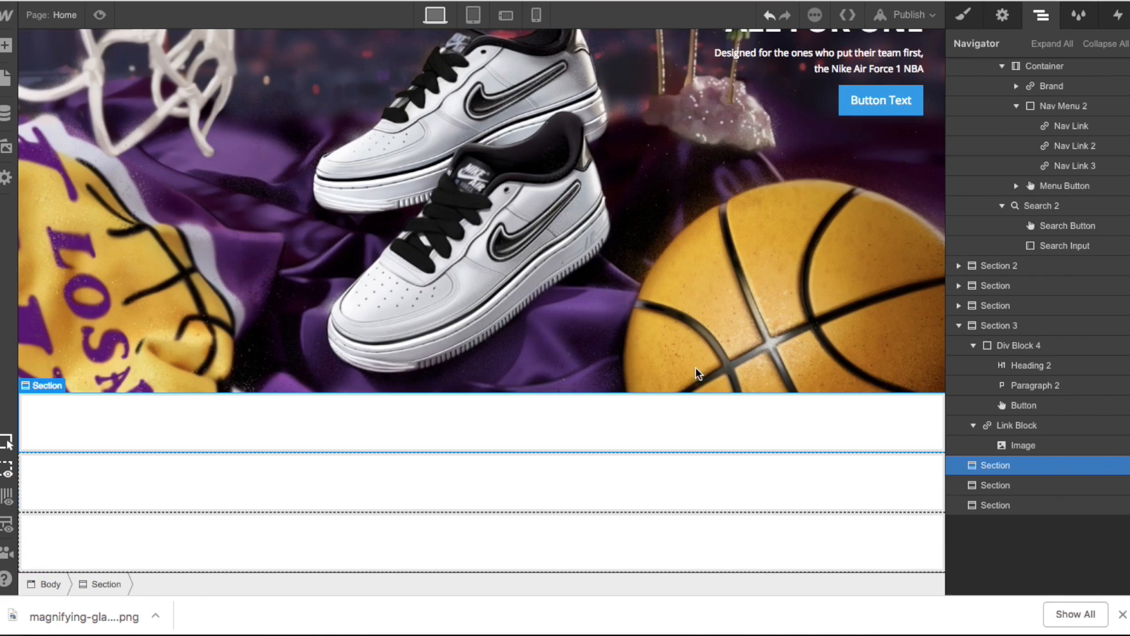
{"action": "scroll", "coordinate": [671, 365], "scroll_direction": "up", "scroll_amount": 2}
{"action": "scroll", "coordinate": [646, 356], "scroll_direction": "down", "scroll_amount": 1}
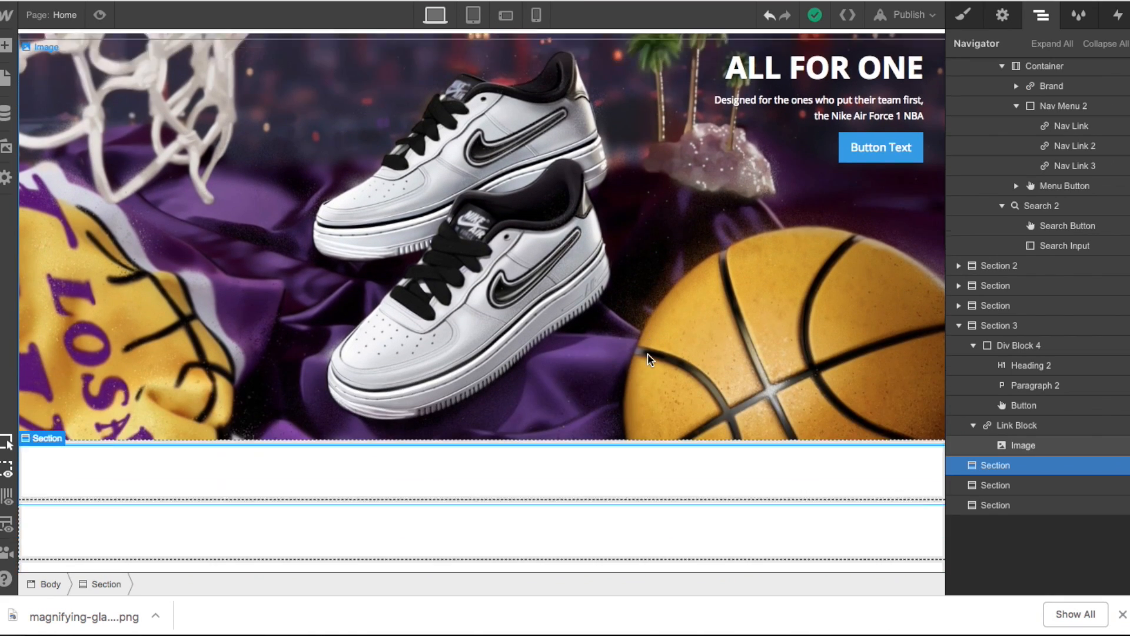
{"action": "scroll", "coordinate": [649, 359], "scroll_direction": "up", "scroll_amount": 1}
{"action": "scroll", "coordinate": [650, 359], "scroll_direction": "down", "scroll_amount": 1}
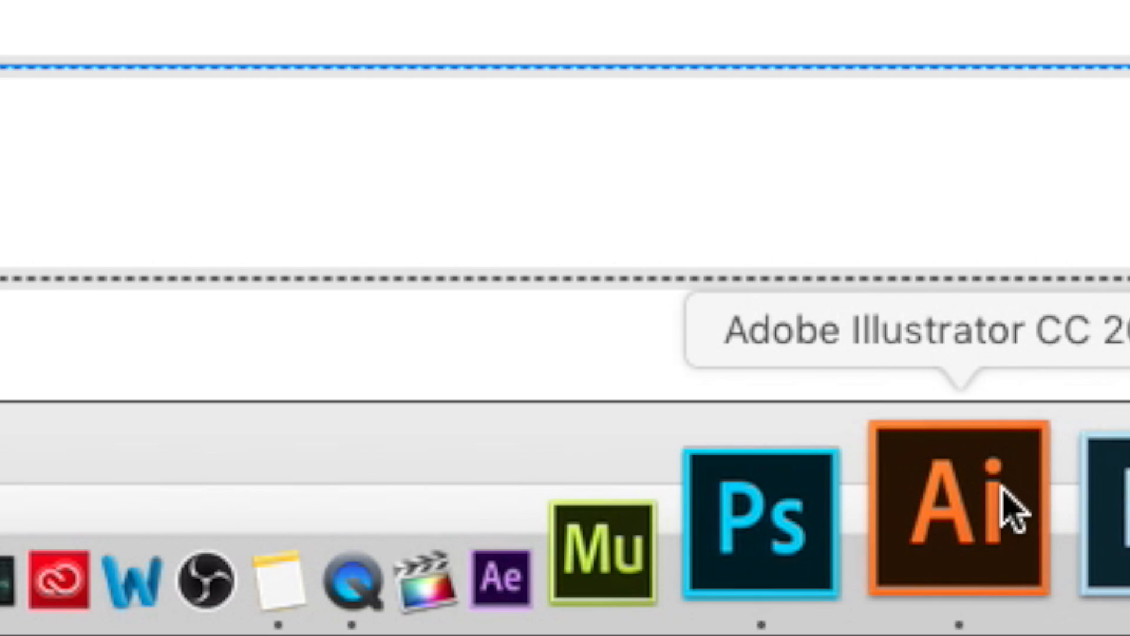
Step: Switch to Photoshop and open Lebron_Tech_HP_P3_d.jpg from the nike folder, leaving its color profile as is
{"action": "left_click", "coordinate": [694, 607]}
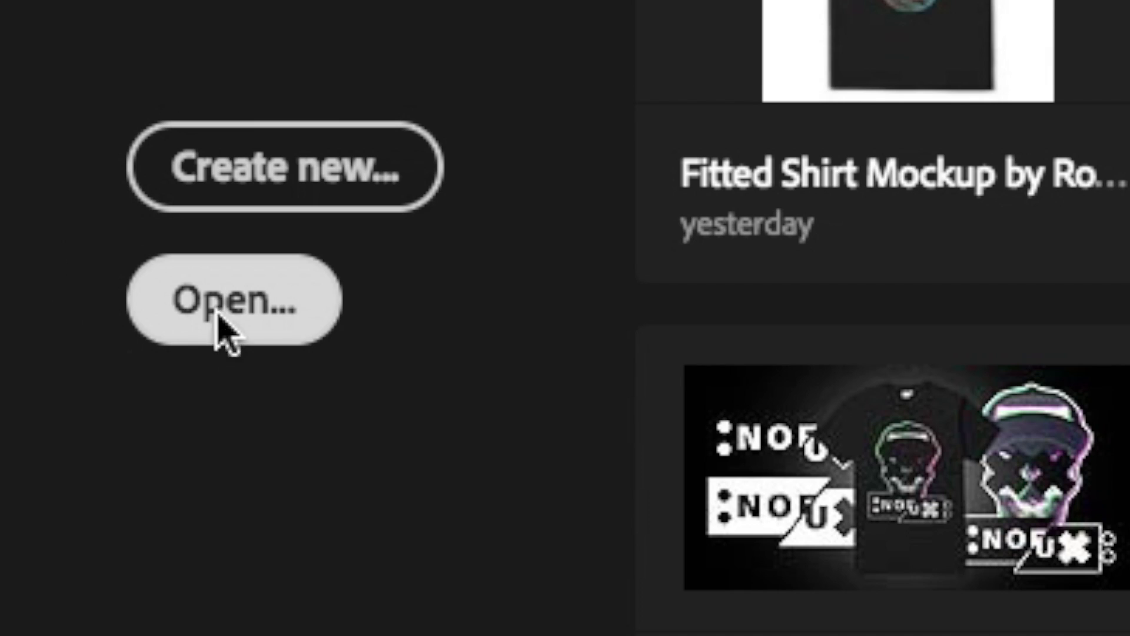
{"action": "left_click", "coordinate": [60, 241]}
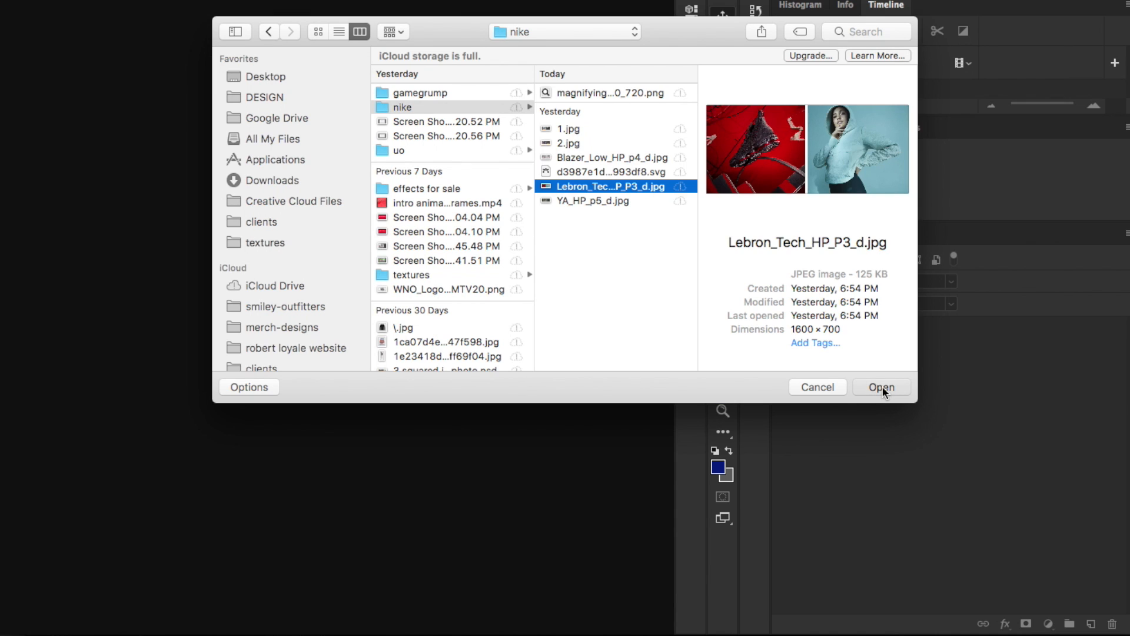
{"action": "left_click", "coordinate": [882, 387]}
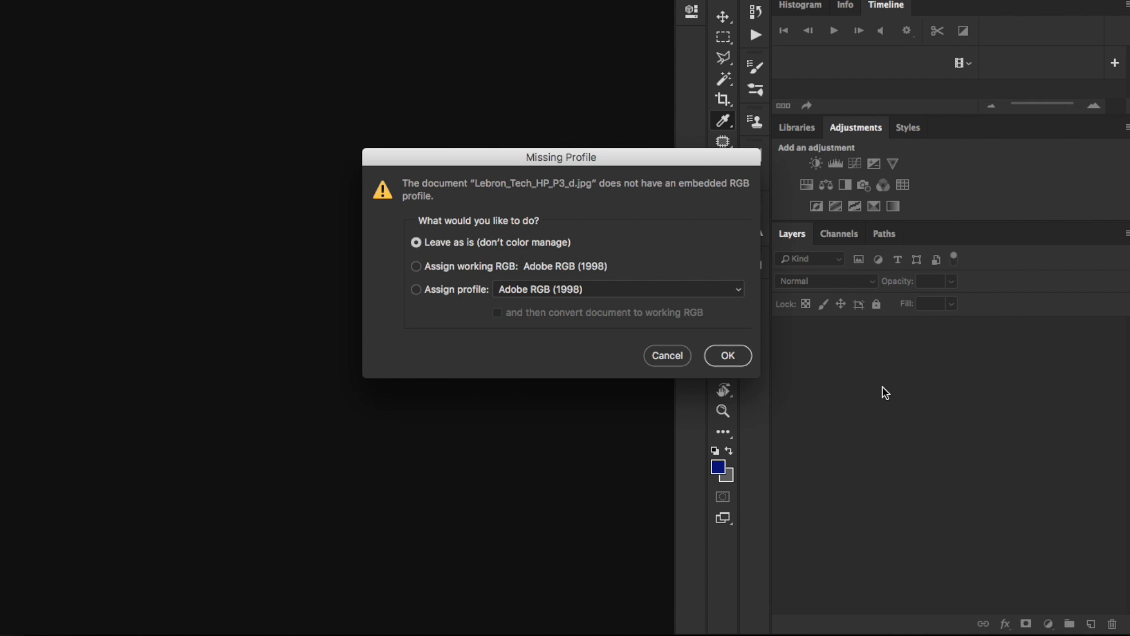
{"action": "left_click", "coordinate": [720, 352]}
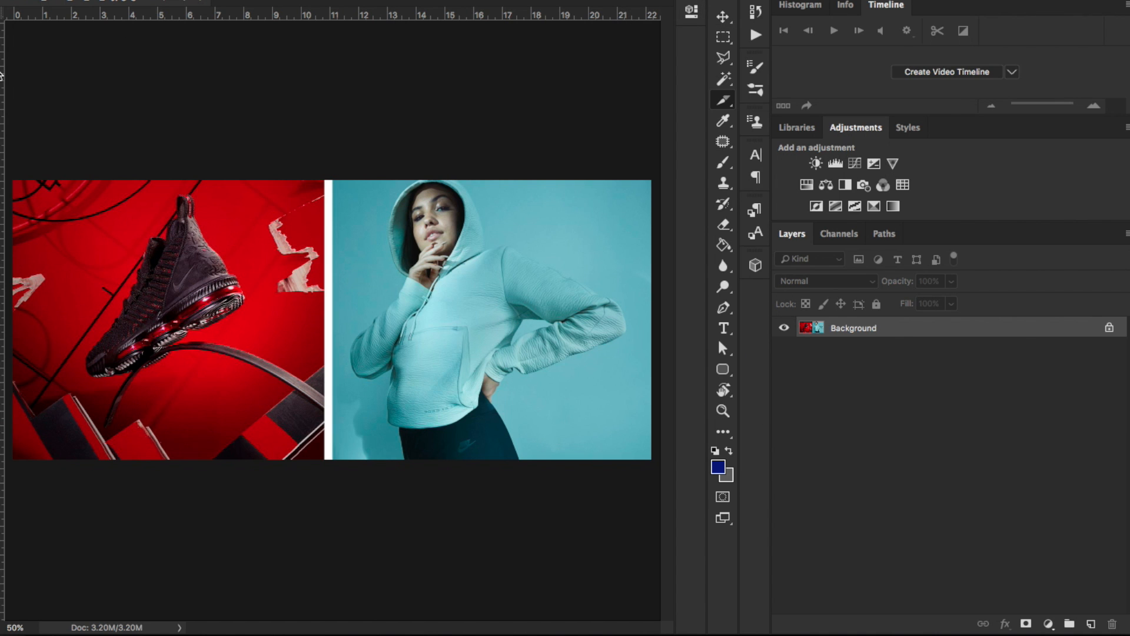
Step: Place vertical guides at both edges of the white gap and slice the image along them into shoe, gap and hoodie parts
{"action": "left_click_drag", "start_coordinate": [2, 74], "coordinate": [323, 69]}
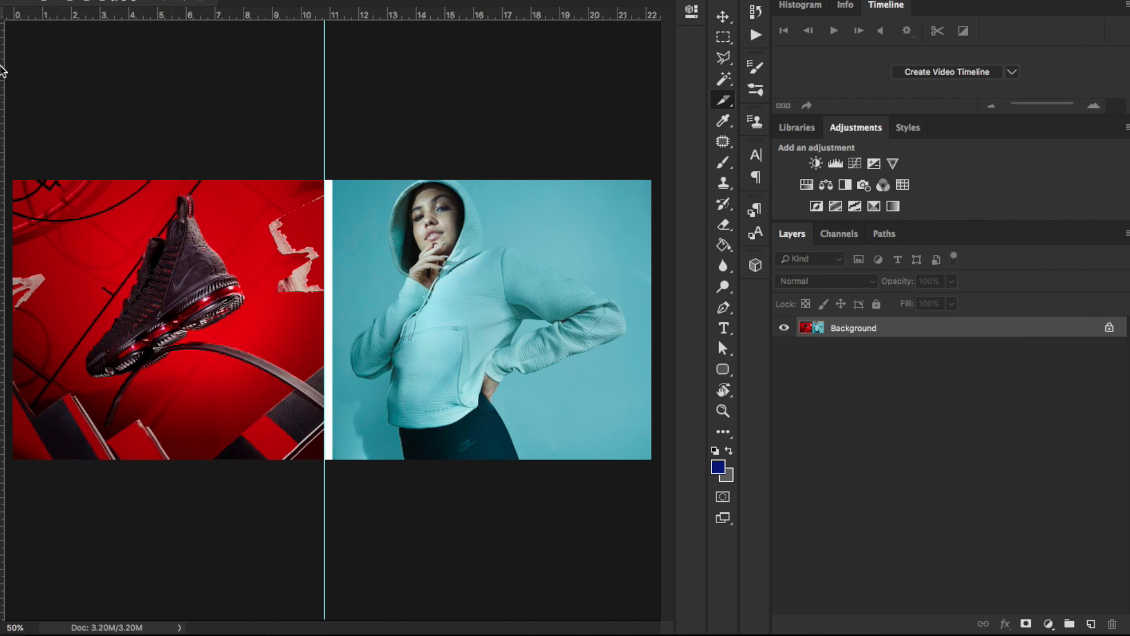
{"action": "left_click_drag", "start_coordinate": [2, 70], "coordinate": [338, 51]}
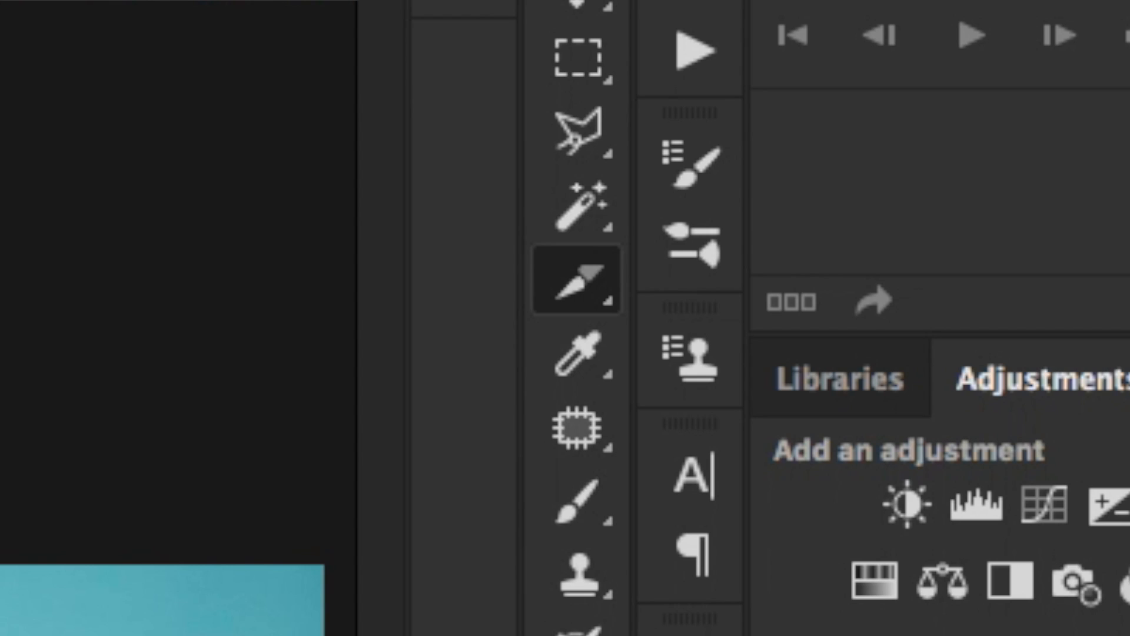
{"action": "left_click_drag", "start_coordinate": [12, 179], "coordinate": [323, 459]}
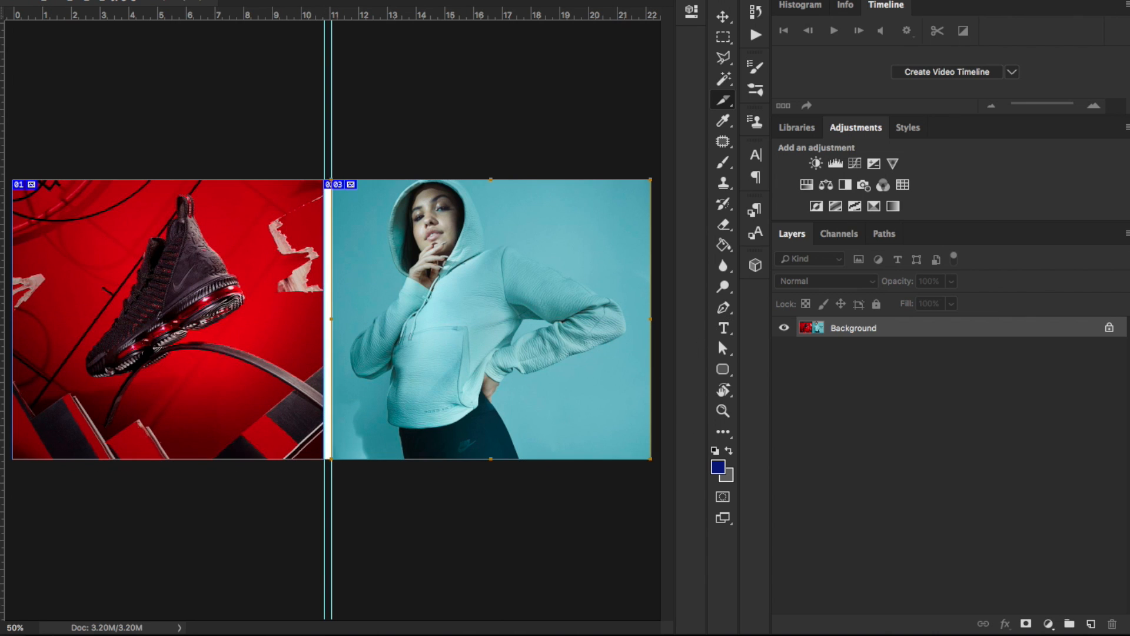
Step: Export the slices with Save for Web (Legacy) as PNG-24 at 1600 × 700 px overall
{"action": "left_click", "coordinate": [132, 0]}
{"action": "mouse_move", "coordinate": [234, 136]}
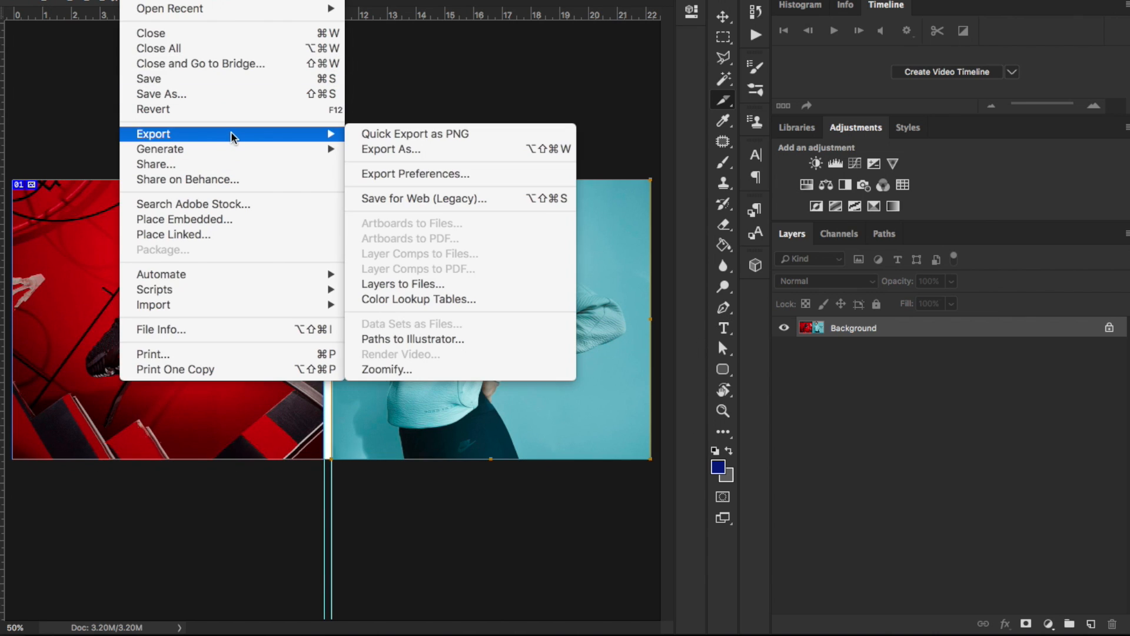
{"action": "left_click", "coordinate": [486, 205]}
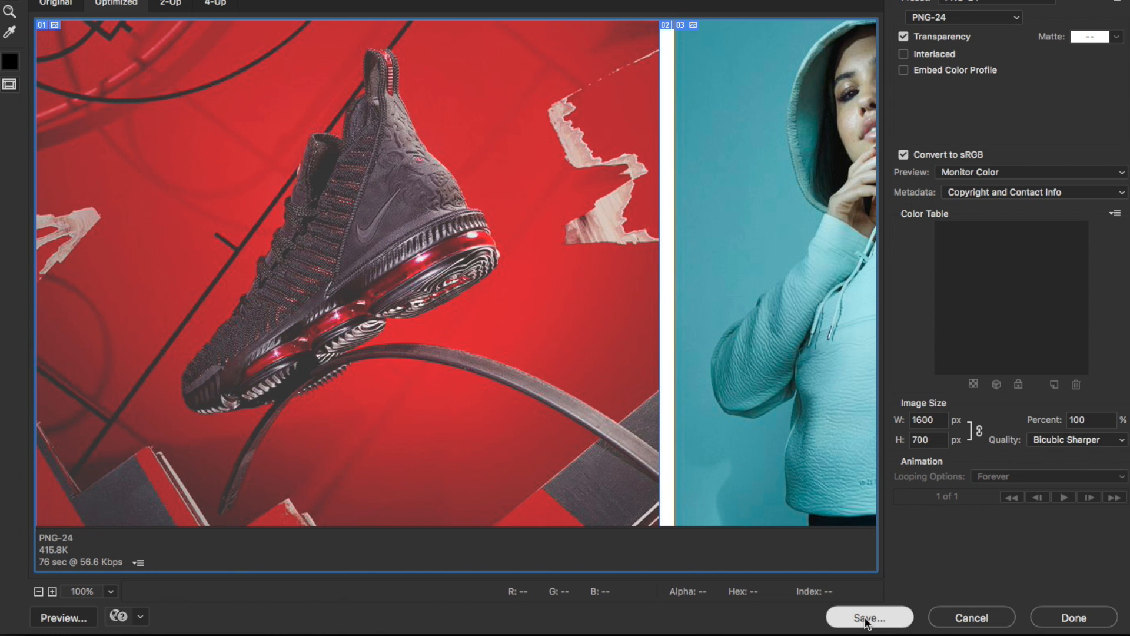
{"action": "left_click", "coordinate": [865, 618]}
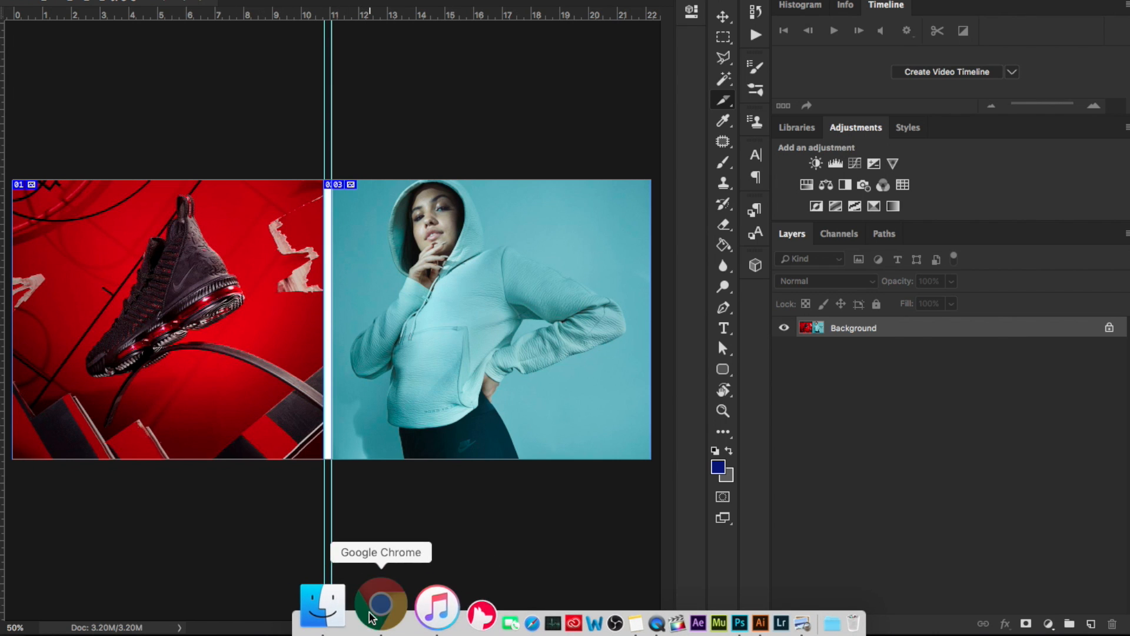
Step: Switch back to Webflow in Google Chrome and add the exported image slices to the site's assets
{"action": "left_click", "coordinate": [370, 612]}
{"action": "left_click", "coordinate": [4, 149]}
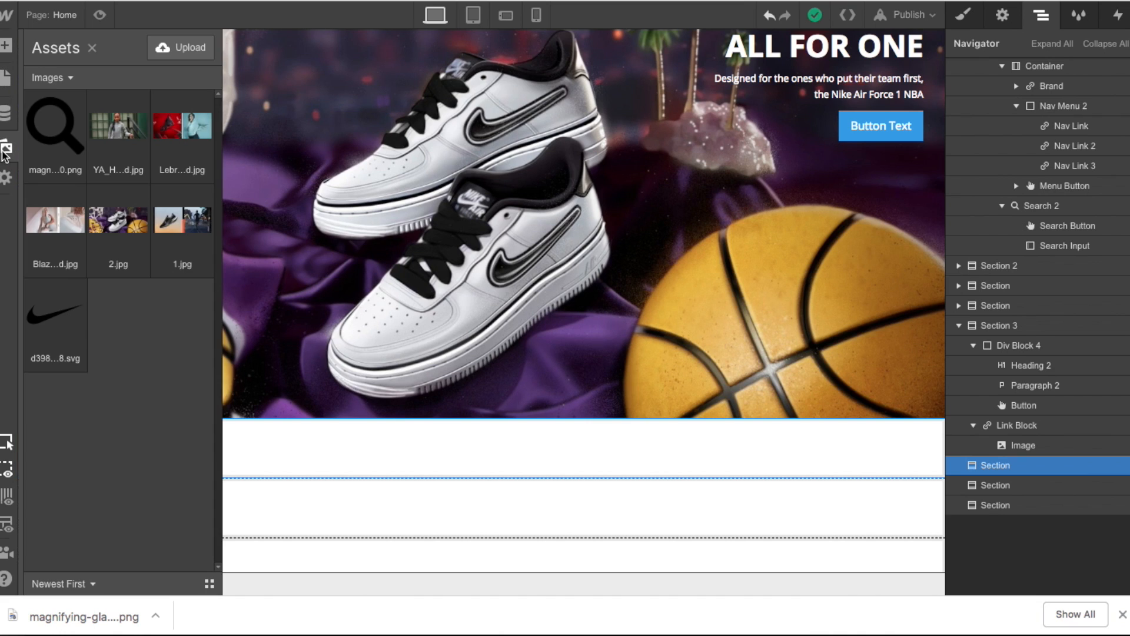
{"action": "left_click", "coordinate": [339, 612]}
{"action": "left_click_drag", "start_coordinate": [422, 347], "coordinate": [119, 341]}
Step: Add two Columns to the first empty section below the sneaker image and place a Div Block in each column
{"action": "key", "text": "a"}
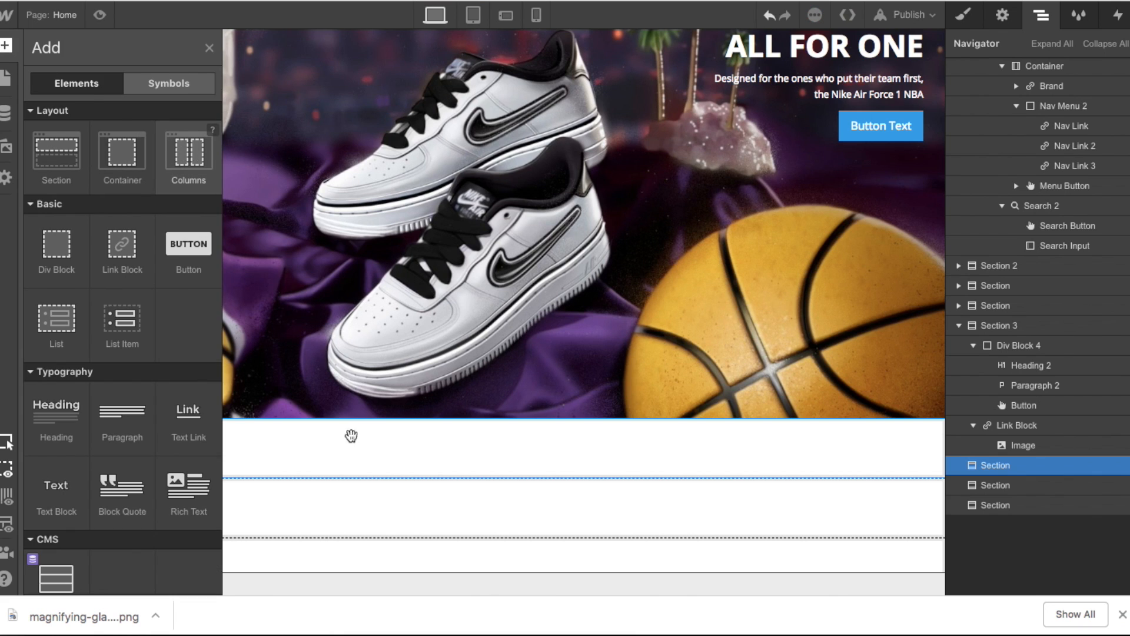
{"action": "left_click_drag", "start_coordinate": [351, 436], "coordinate": [355, 454]}
{"action": "left_click_drag", "start_coordinate": [55, 240], "coordinate": [287, 463]}
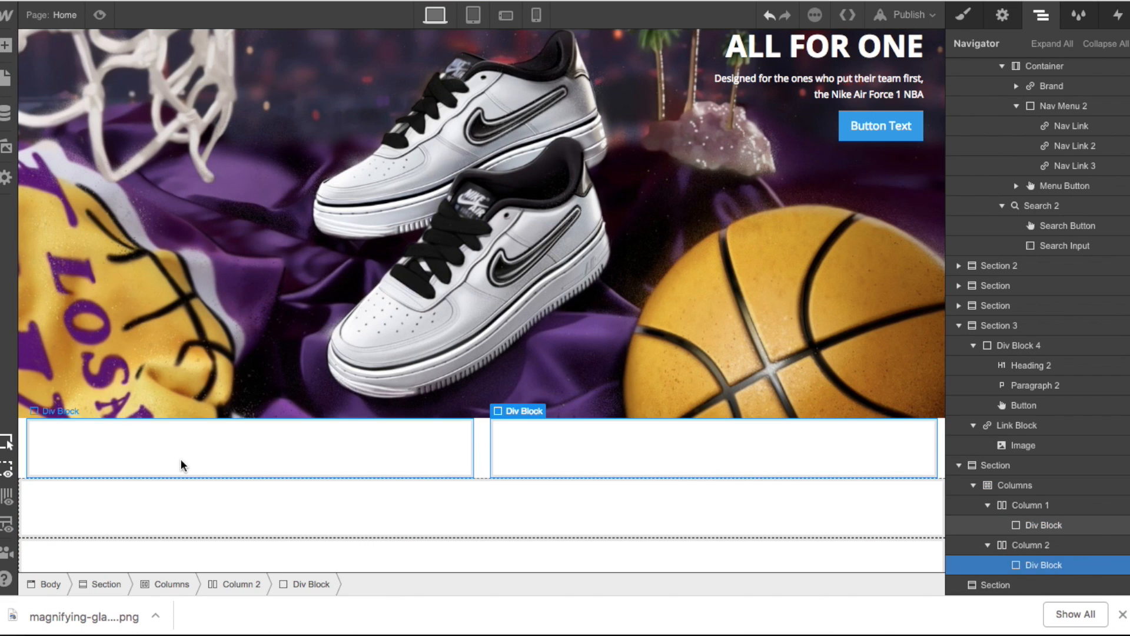
Step: Place the red shoe image in the first column and the hoodie image in the second, with Column 2's side padding set to 0
{"action": "left_click", "coordinate": [182, 464]}
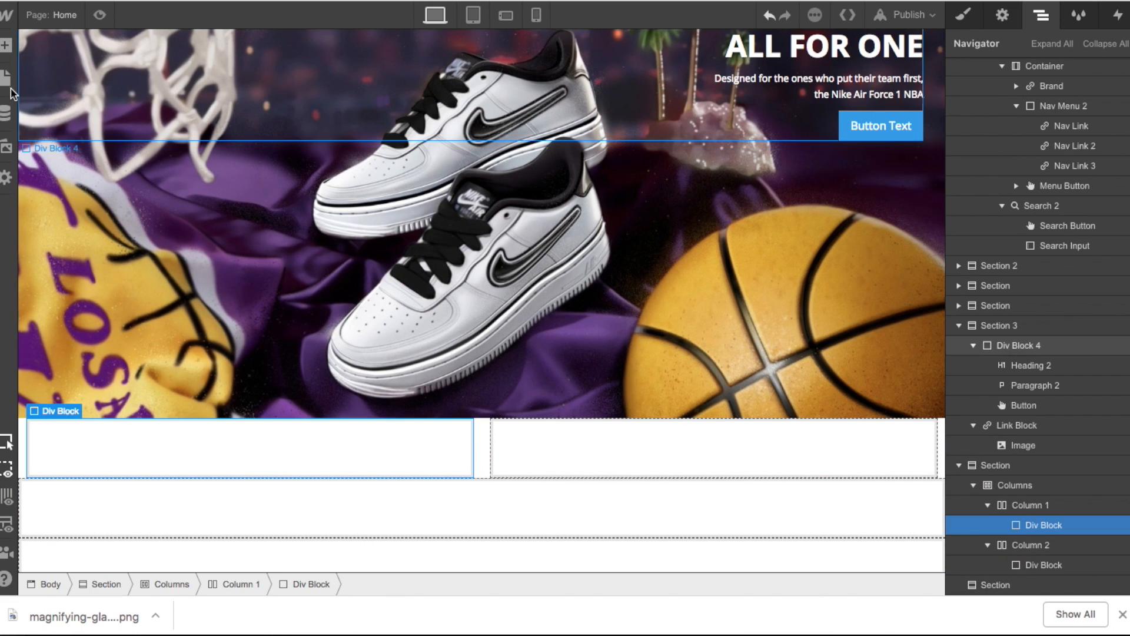
{"action": "left_click", "coordinate": [6, 46]}
{"action": "scroll", "coordinate": [56, 465], "scroll_direction": "down", "scroll_amount": 5}
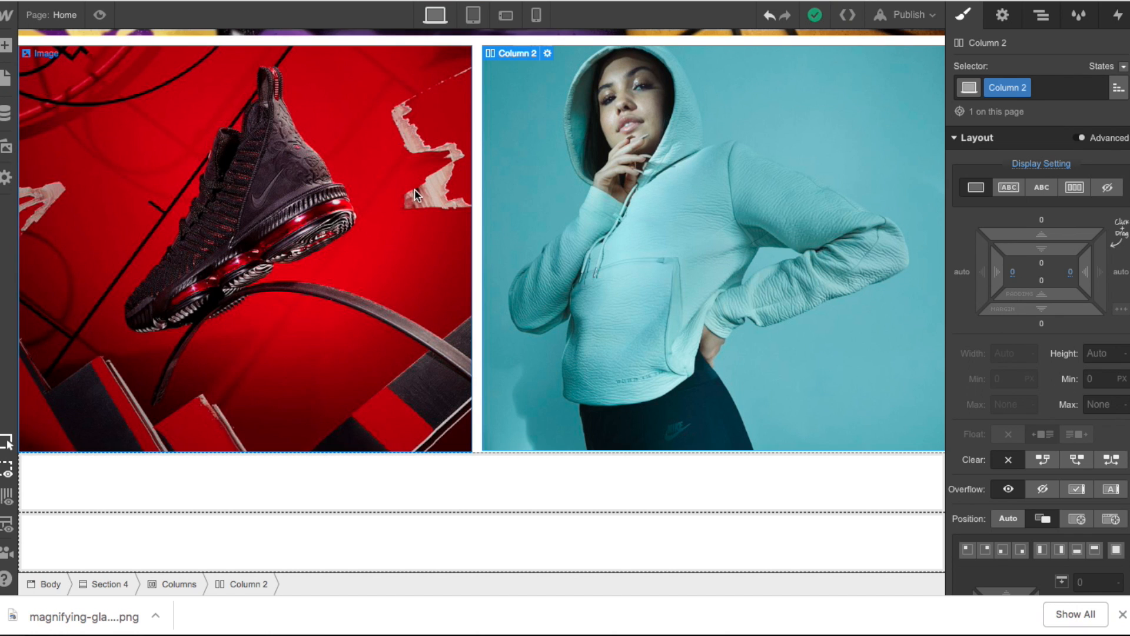
{"action": "scroll", "coordinate": [415, 189], "scroll_direction": "up", "scroll_amount": 8}
{"action": "scroll", "coordinate": [414, 189], "scroll_direction": "down", "scroll_amount": 8}
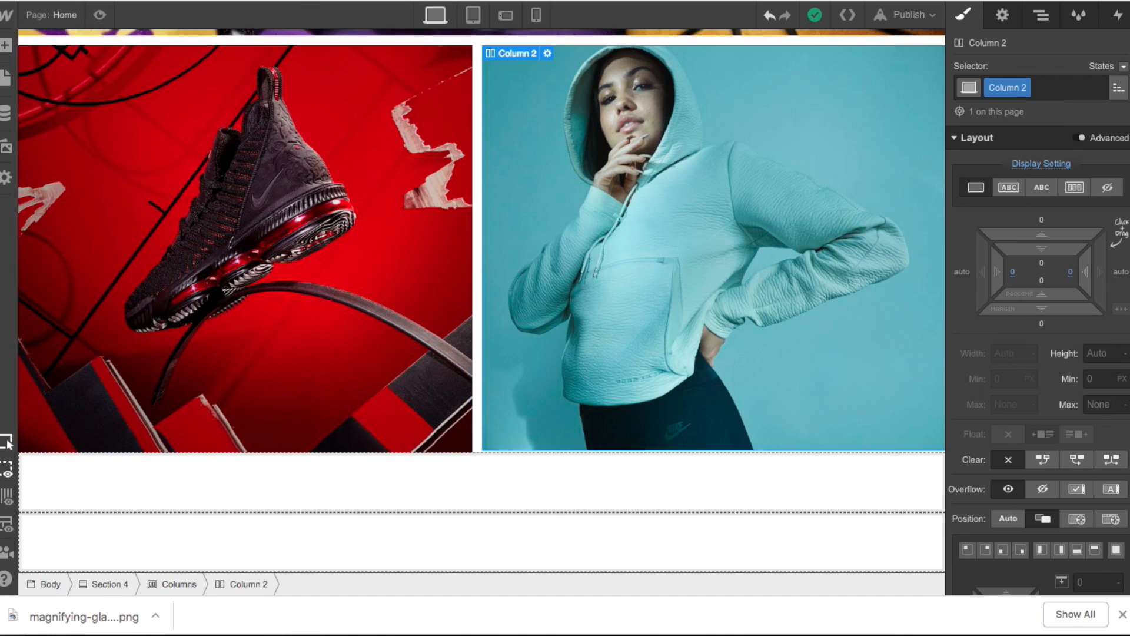
Step: Compare the stacked sections of the Webflow page with the original Nike home page, including the two-column shoe and hoodie section
{"action": "key", "text": "ctrl+Tab"}
{"action": "key", "text": "ctrl+shift+Tab"}
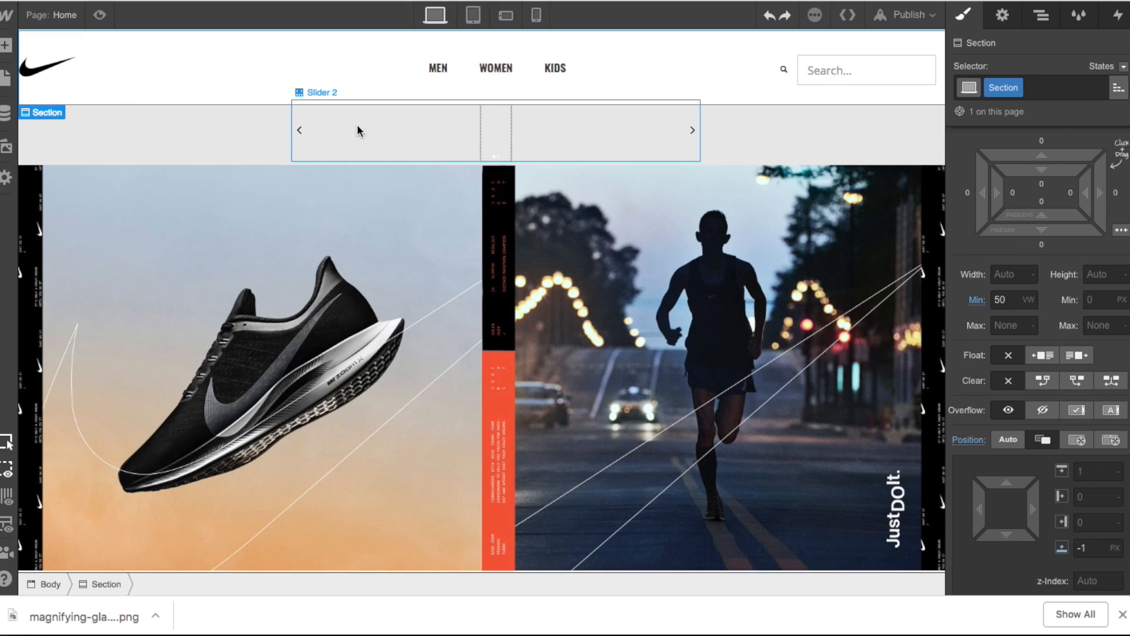
{"action": "scroll", "coordinate": [535, 319], "scroll_direction": "down", "scroll_amount": 10}
{"action": "scroll", "coordinate": [535, 319], "scroll_direction": "down", "scroll_amount": 8}
{"action": "scroll", "coordinate": [535, 319], "scroll_direction": "up", "scroll_amount": 10}
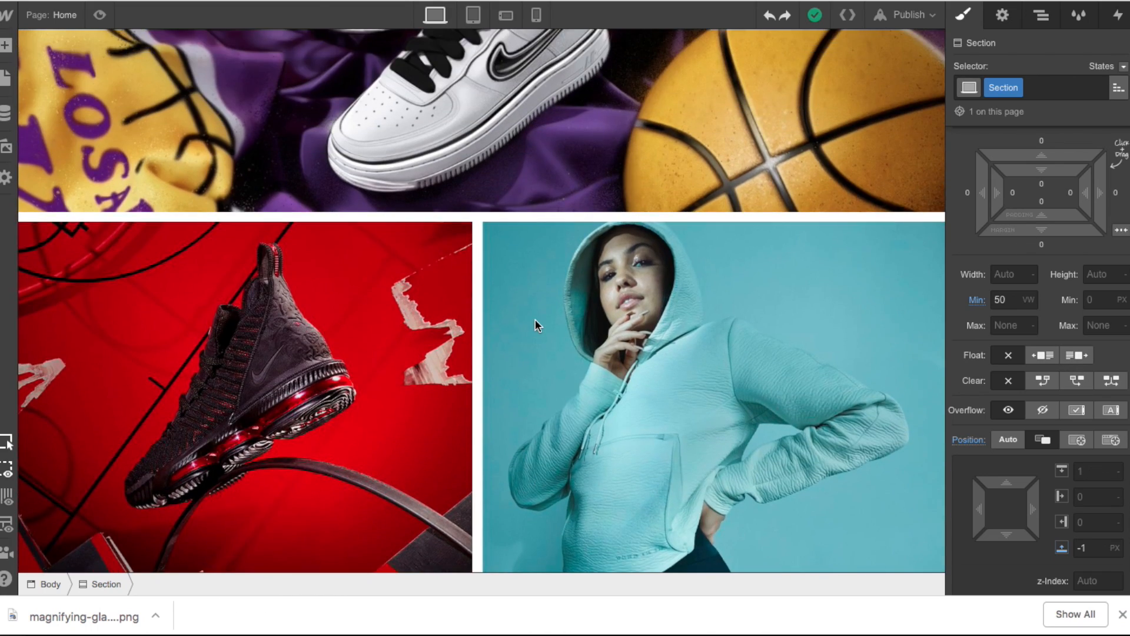
{"action": "scroll", "coordinate": [535, 319], "scroll_direction": "down", "scroll_amount": 10}
{"action": "scroll", "coordinate": [535, 319], "scroll_direction": "down", "scroll_amount": 10}
{"action": "scroll", "coordinate": [724, 418], "scroll_direction": "up", "scroll_amount": 5}
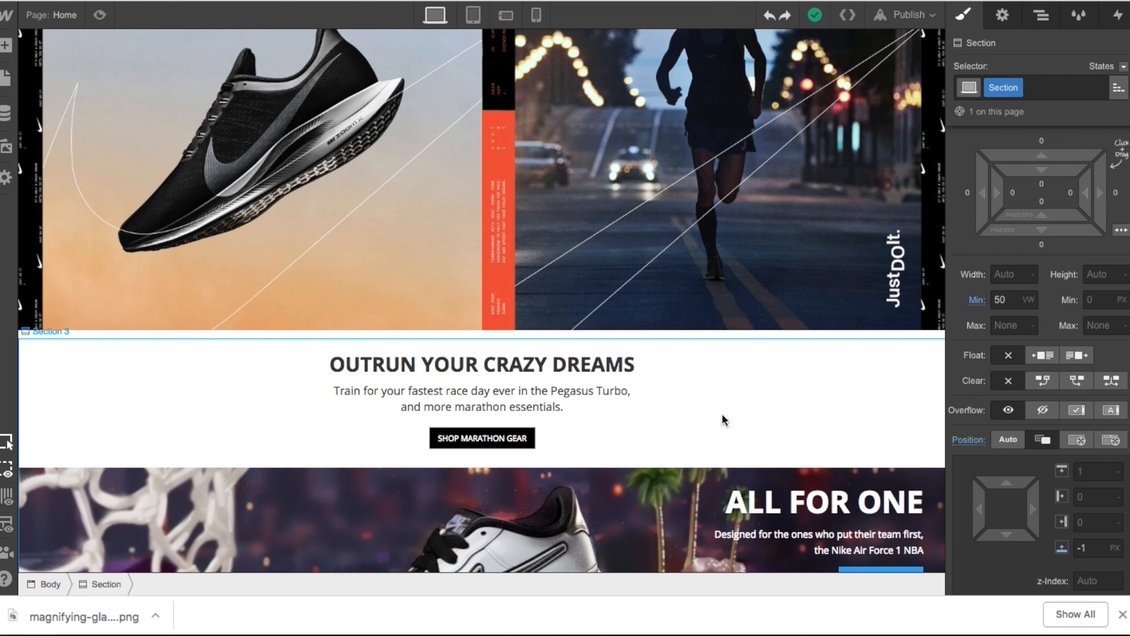
{"action": "scroll", "coordinate": [797, 406], "scroll_direction": "down", "scroll_amount": 3}
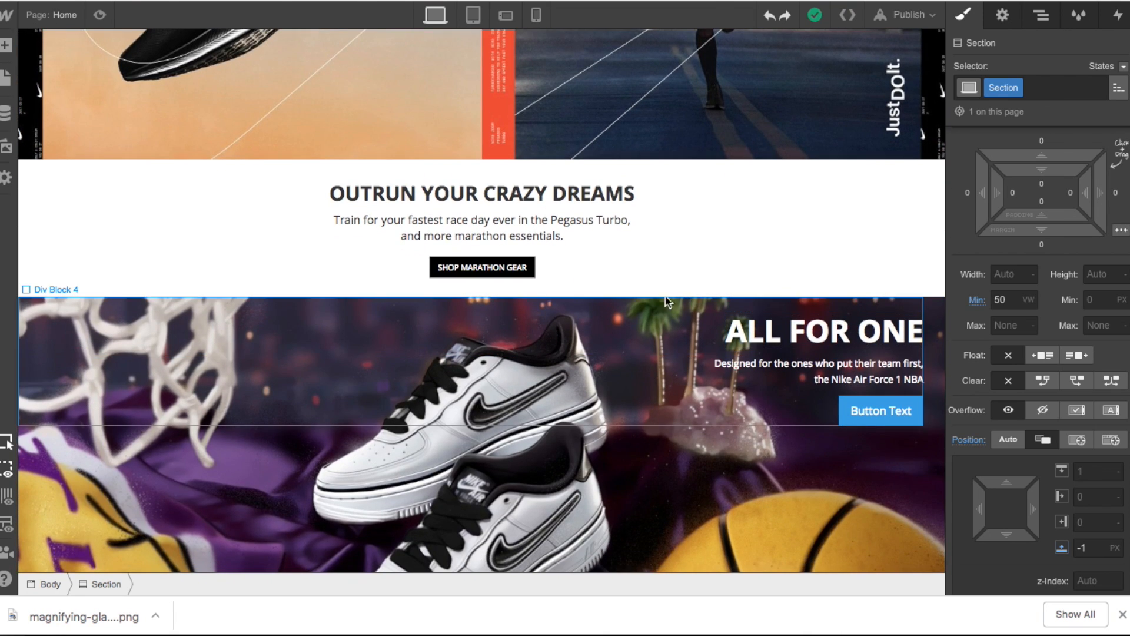
{"action": "scroll", "coordinate": [666, 301], "scroll_direction": "down", "scroll_amount": 5}
{"action": "scroll", "coordinate": [667, 302], "scroll_direction": "up", "scroll_amount": 12}
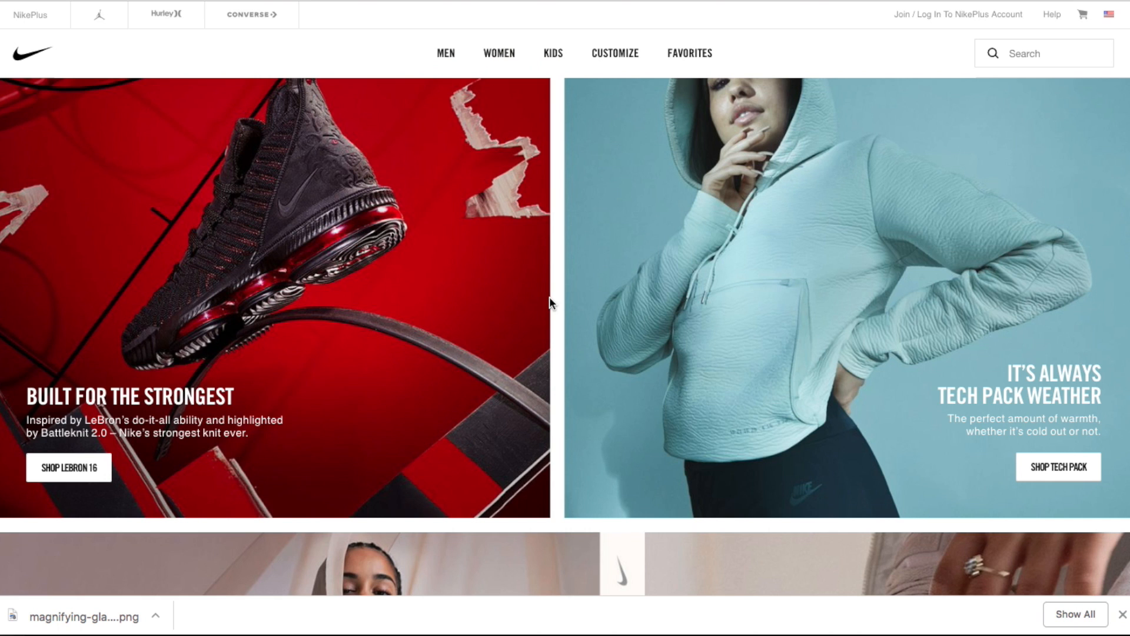
{"action": "scroll", "coordinate": [549, 296], "scroll_direction": "down", "scroll_amount": 15}
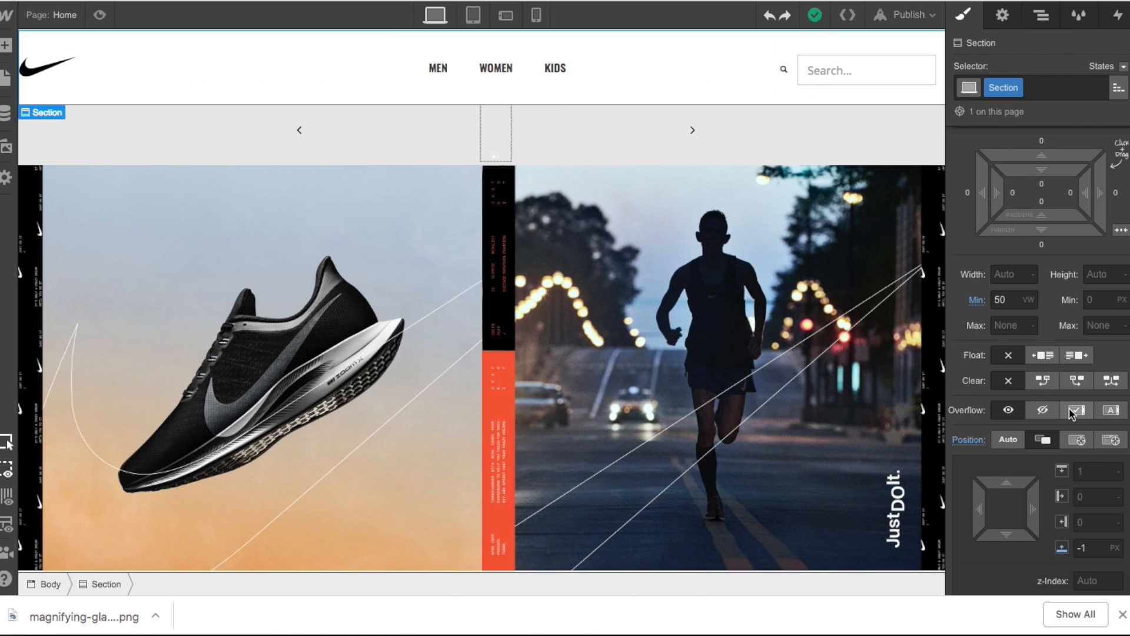
Step: Inspect the page structure by expanding the first Section in the Navigator and selecting its Div Block
{"action": "scroll", "coordinate": [1070, 414], "scroll_direction": "down", "scroll_amount": 3}
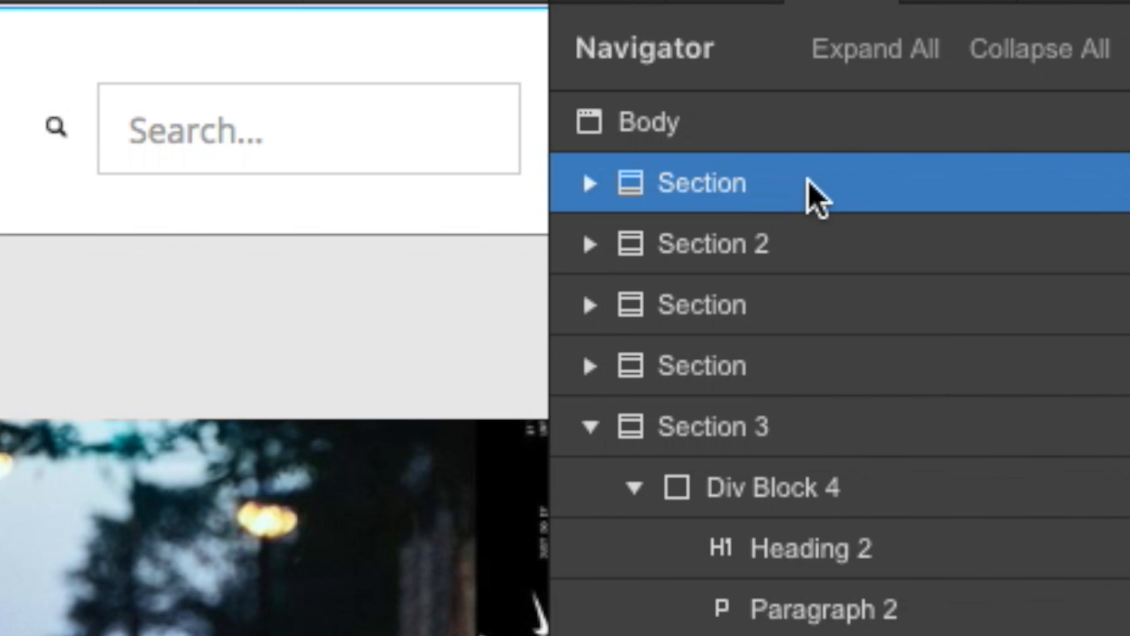
{"action": "left_click", "coordinate": [612, 180]}
{"action": "left_click", "coordinate": [870, 247]}
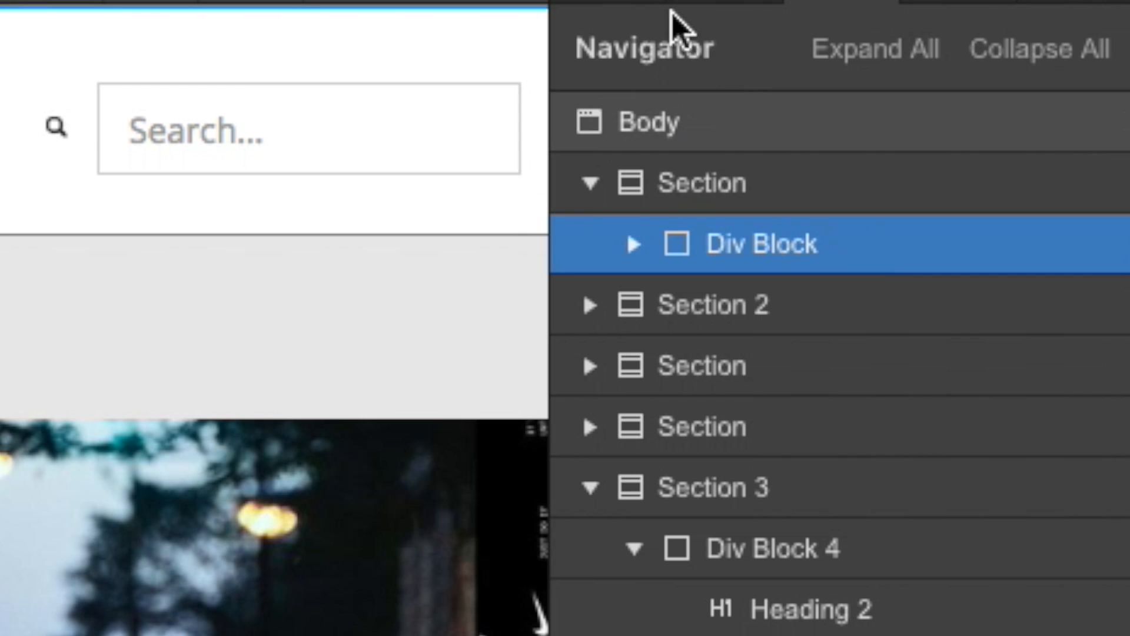
{"action": "left_click", "coordinate": [671, 2]}
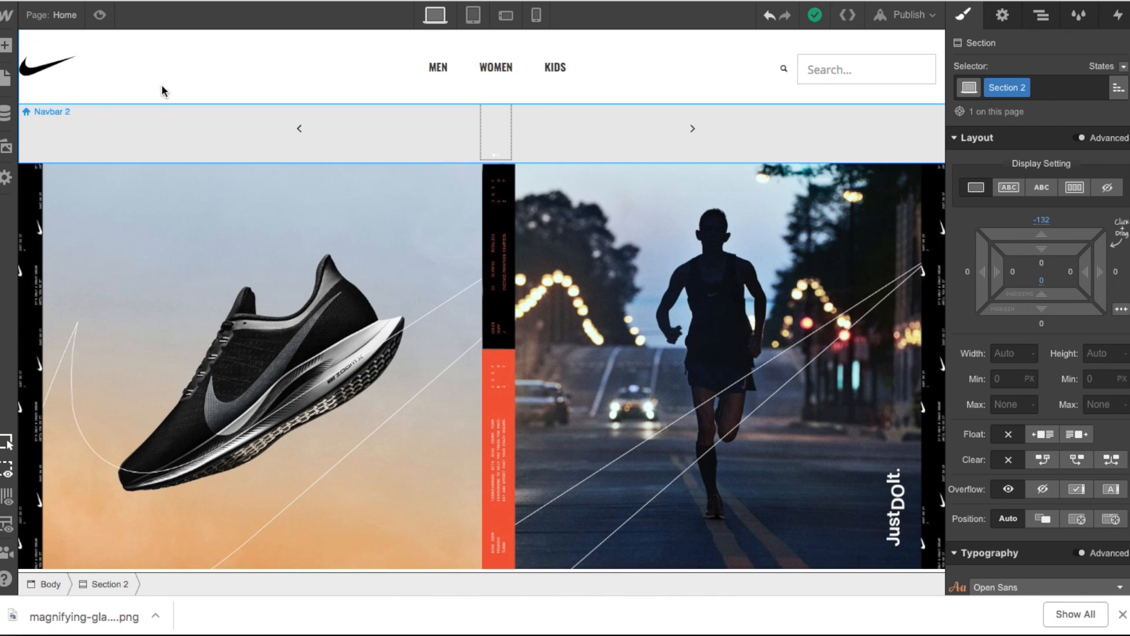
Step: Preview the home page and check the navigation bar, slider strip and running shoe banner
{"action": "left_click", "coordinate": [102, 16]}
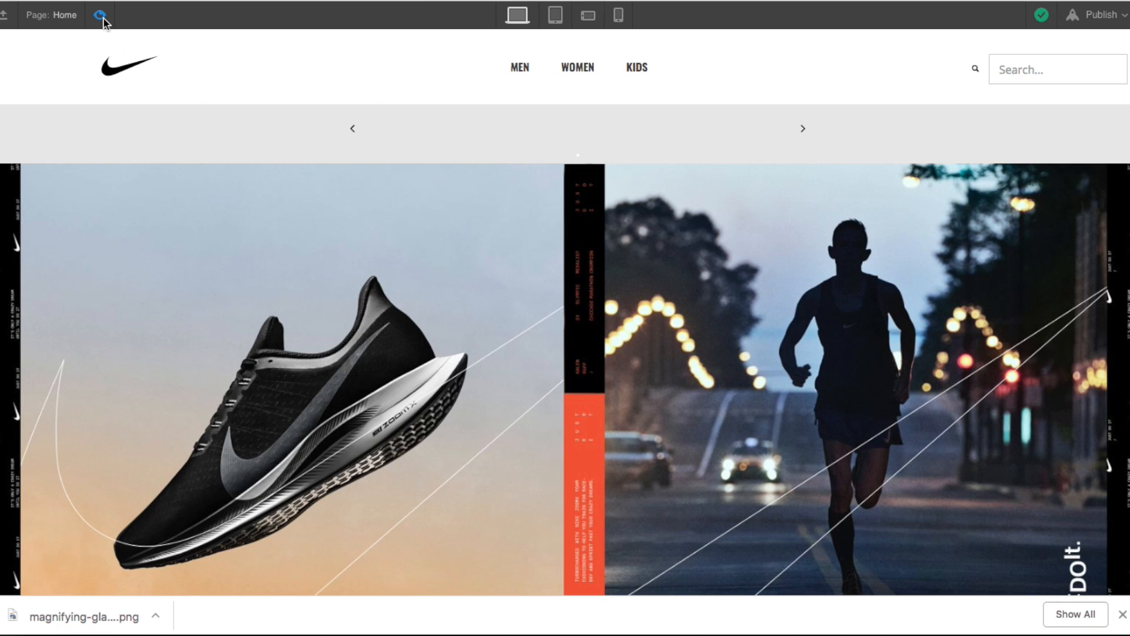
{"action": "scroll", "coordinate": [458, 242], "scroll_direction": "down", "scroll_amount": 4}
{"action": "scroll", "coordinate": [458, 241], "scroll_direction": "up", "scroll_amount": 4}
{"action": "scroll", "coordinate": [458, 242], "scroll_direction": "down", "scroll_amount": 1}
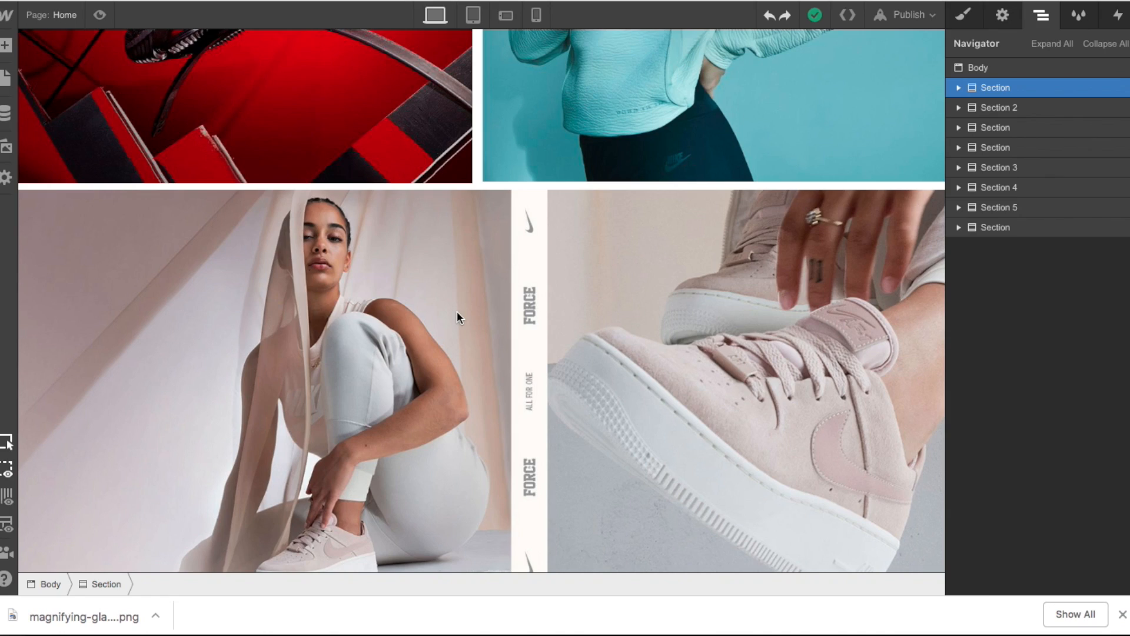
Step: Preview the filled page and review every section from the header to the image of the girl in the grey hoodie
{"action": "scroll", "coordinate": [457, 311], "scroll_direction": "up", "scroll_amount": 5}
{"action": "left_click", "coordinate": [101, 16]}
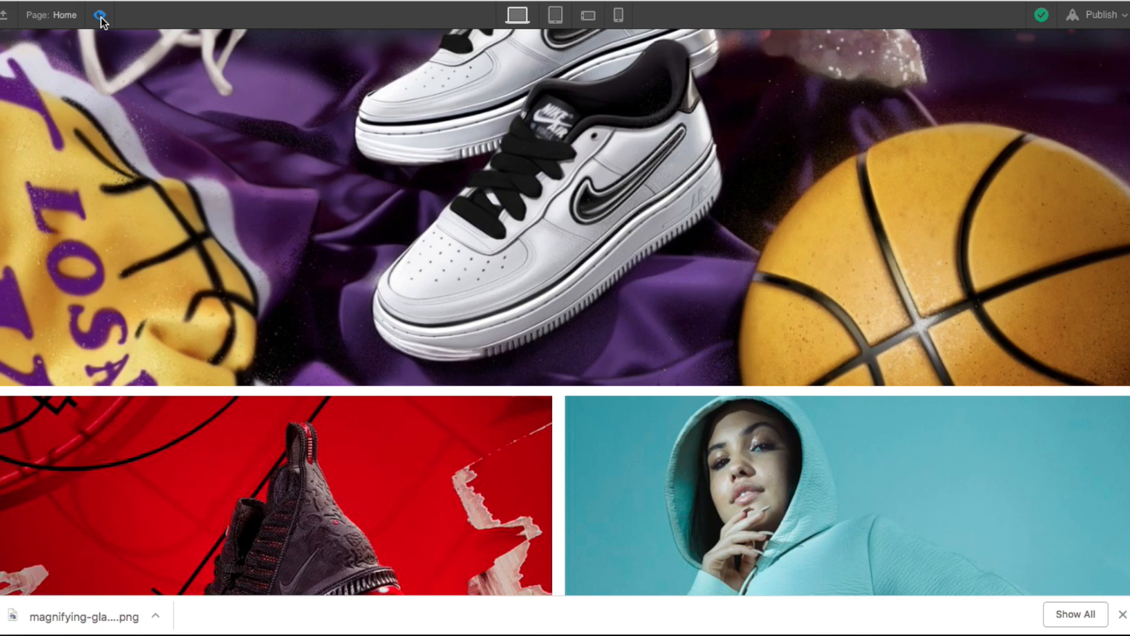
{"action": "scroll", "coordinate": [553, 327], "scroll_direction": "down", "scroll_amount": 15}
{"action": "scroll", "coordinate": [552, 326], "scroll_direction": "up", "scroll_amount": 15}
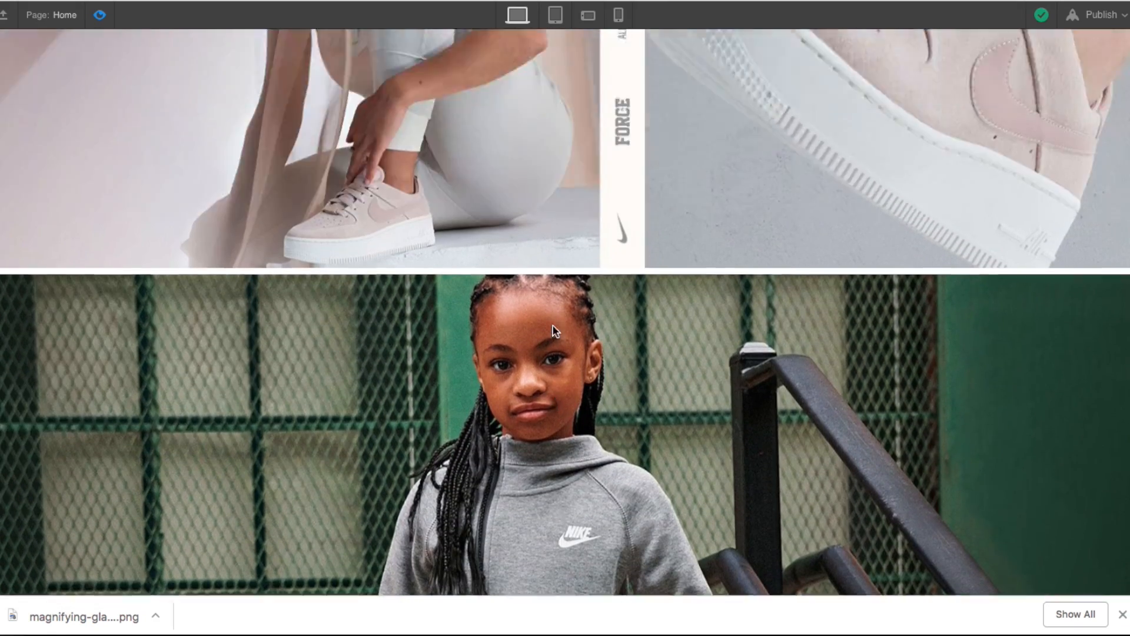
{"action": "scroll", "coordinate": [553, 330], "scroll_direction": "down", "scroll_amount": 5}
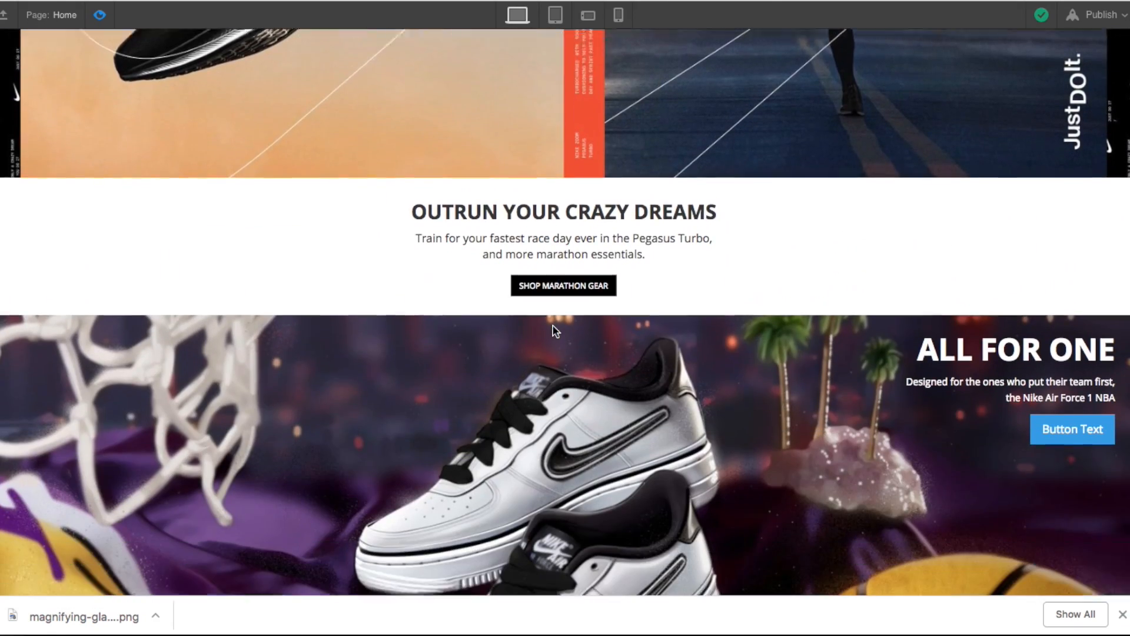
{"action": "scroll", "coordinate": [929, 302], "scroll_direction": "down", "scroll_amount": 12}
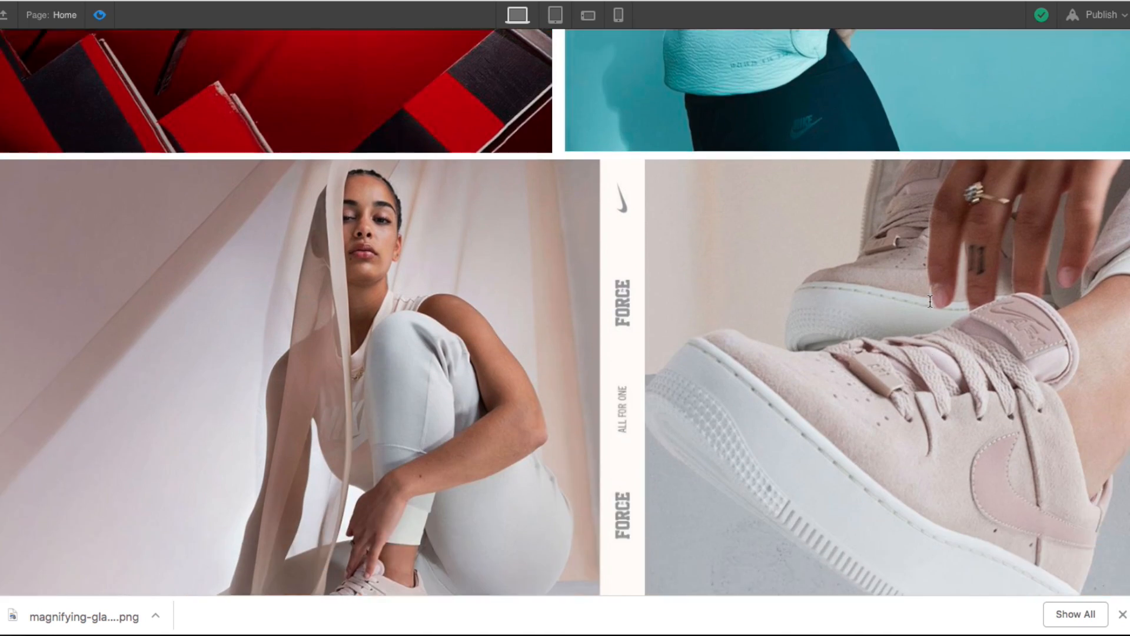
{"action": "scroll", "coordinate": [582, 141], "scroll_direction": "up", "scroll_amount": 20}
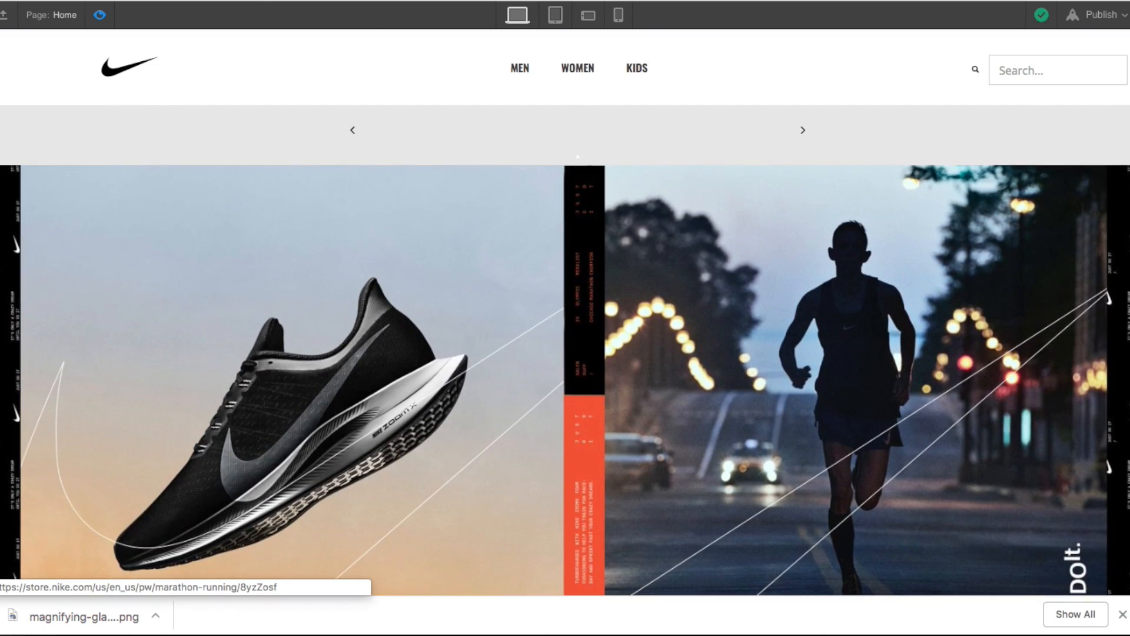
Step: Narrow the browser window in two stages to under half the screen width and check how the previewed sections adapt
{"action": "left_click_drag", "start_coordinate": [1128, 156], "coordinate": [798, 117]}
{"action": "scroll", "coordinate": [742, 200], "scroll_direction": "down", "scroll_amount": 15}
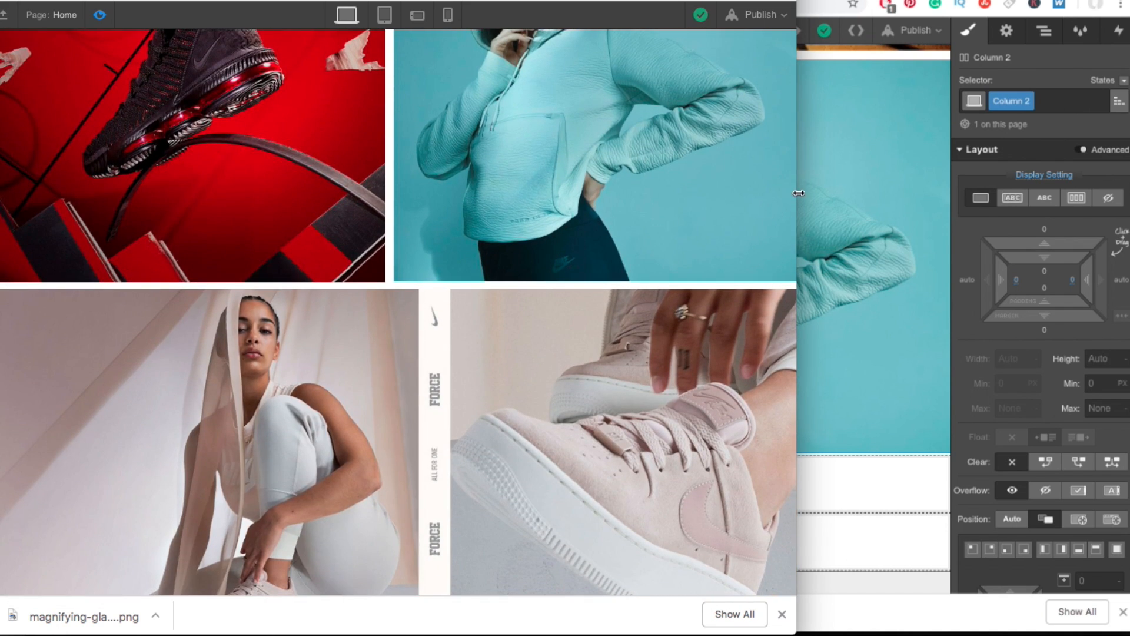
{"action": "left_click_drag", "start_coordinate": [798, 193], "coordinate": [506, 176]}
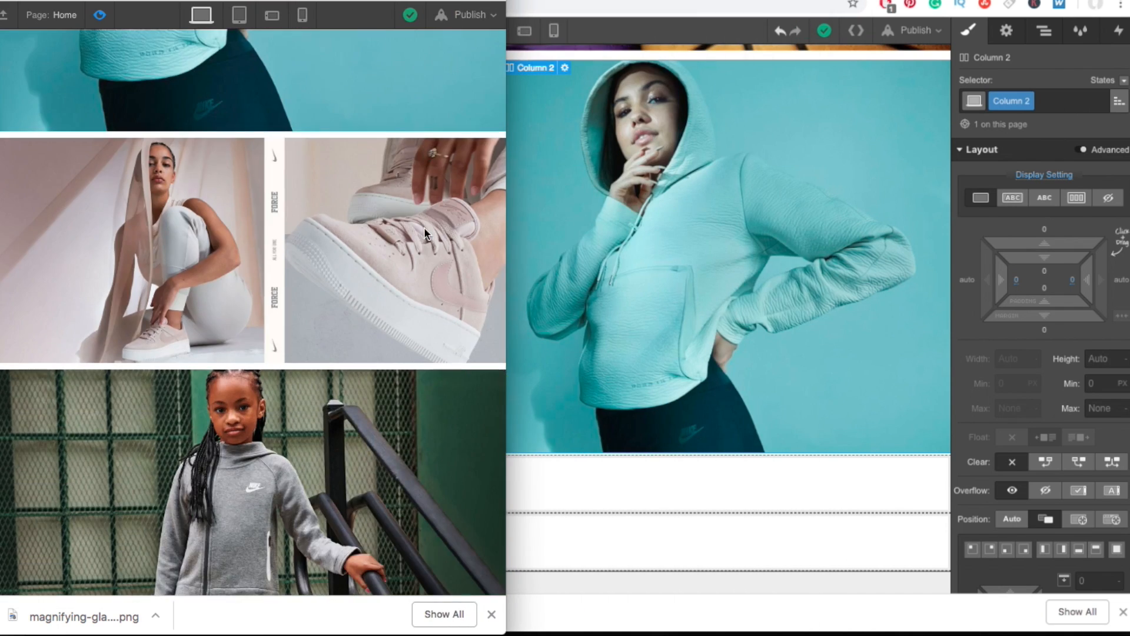
{"action": "scroll", "coordinate": [423, 228], "scroll_direction": "up", "scroll_amount": 18}
{"action": "scroll", "coordinate": [424, 227], "scroll_direction": "down", "scroll_amount": 15}
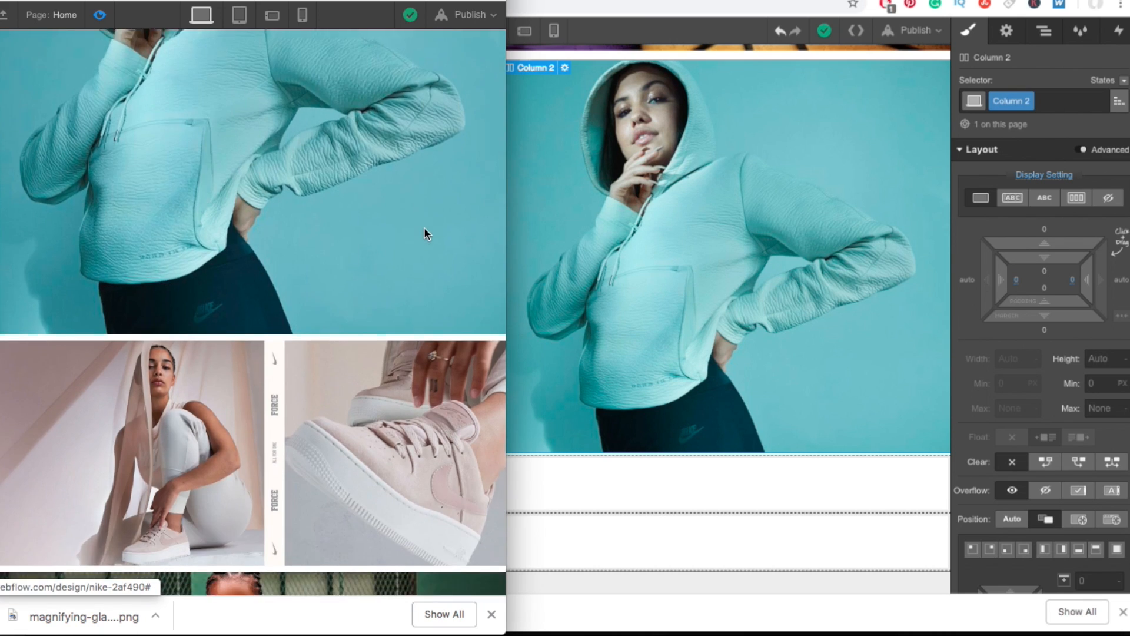
{"action": "scroll", "coordinate": [423, 228], "scroll_direction": "down", "scroll_amount": 5}
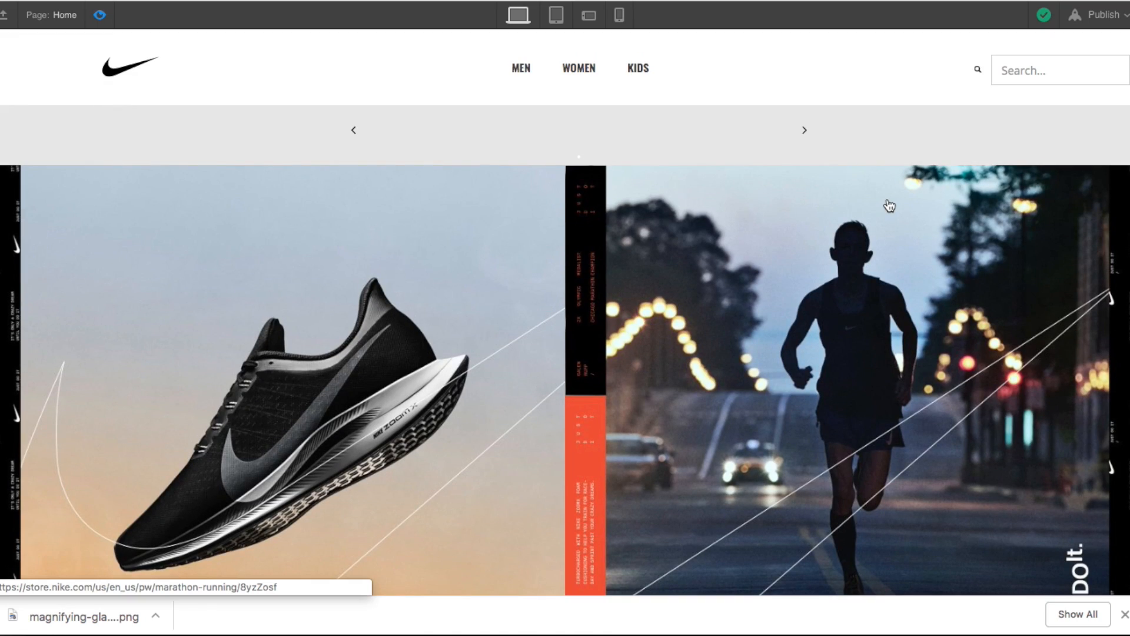